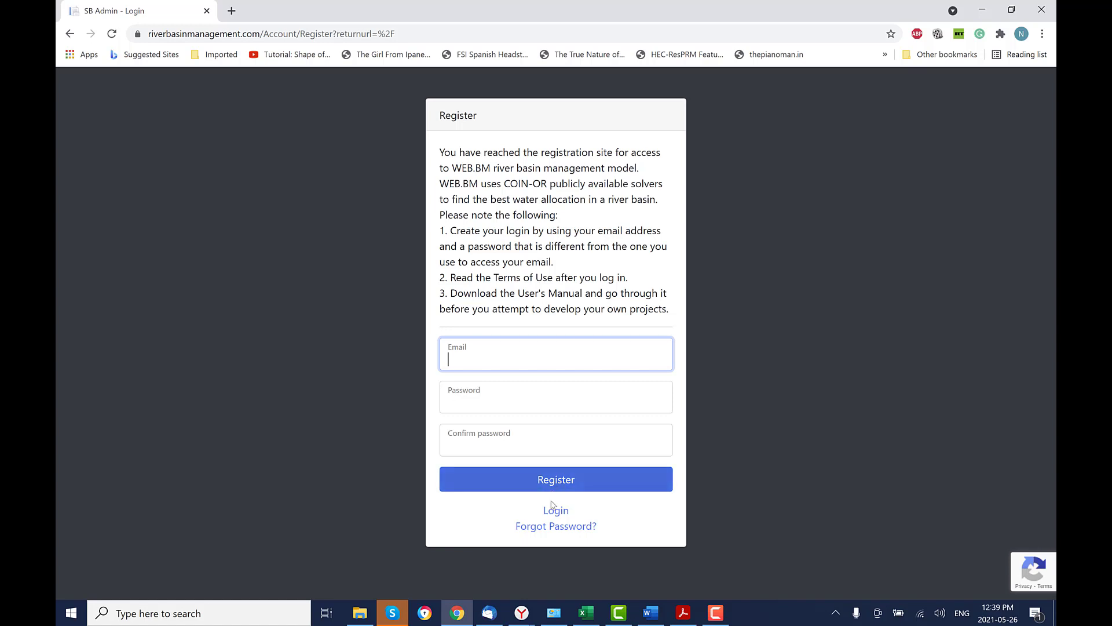
Log in to WEB.BM with the saved account e-mail and the account password.
click(556, 510)
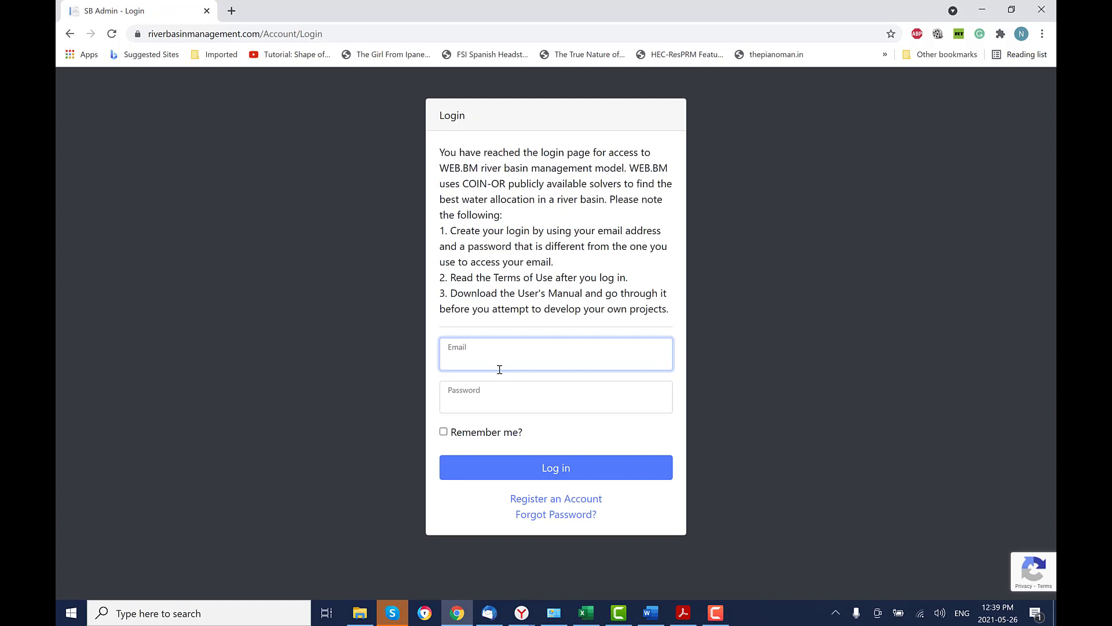
click(499, 407)
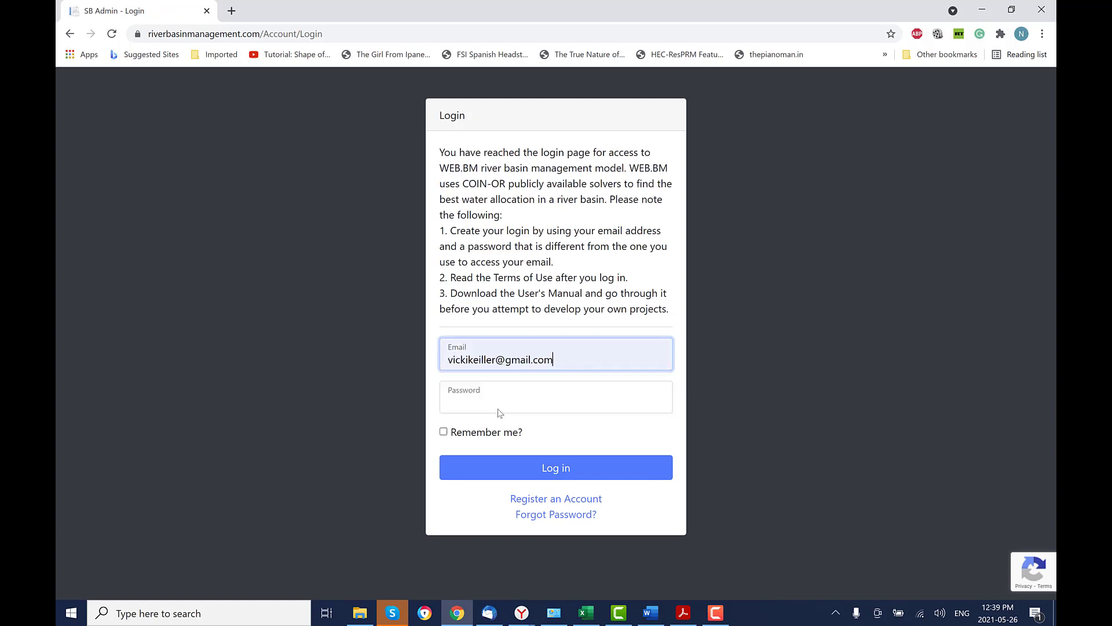
click(497, 400)
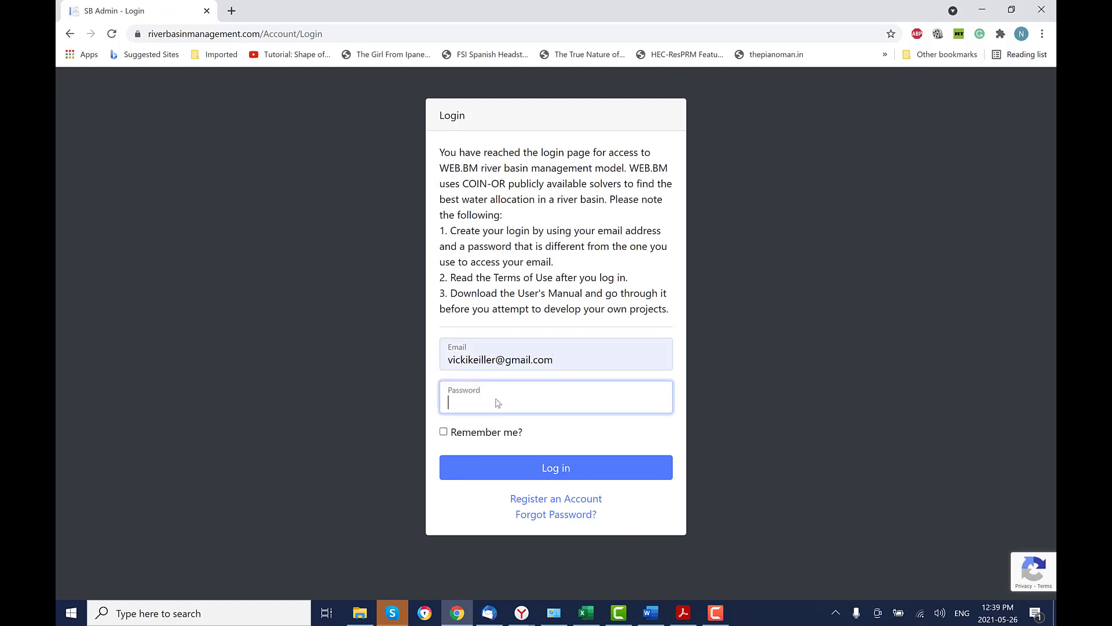
text(•••••••••)
click(556, 468)
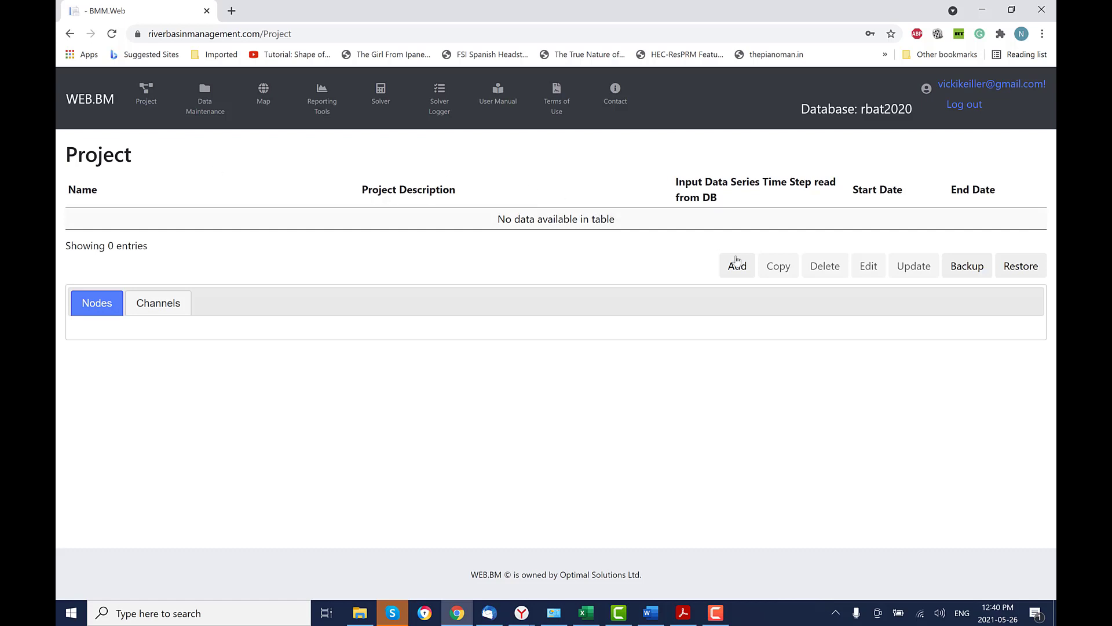
click(1019, 270)
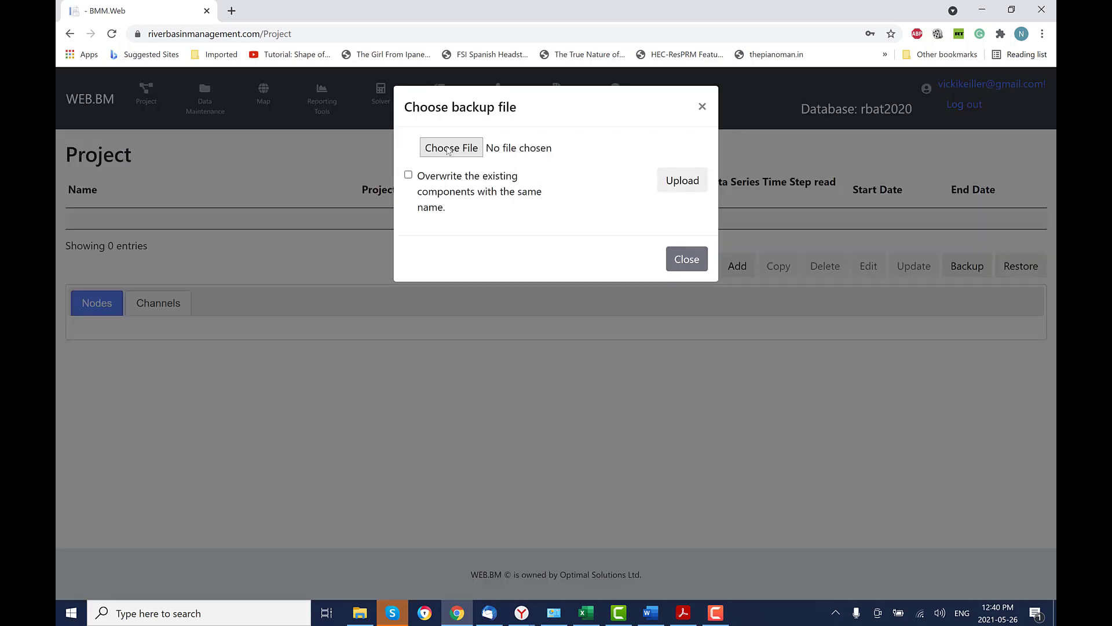
click(409, 181)
click(408, 176)
click(452, 149)
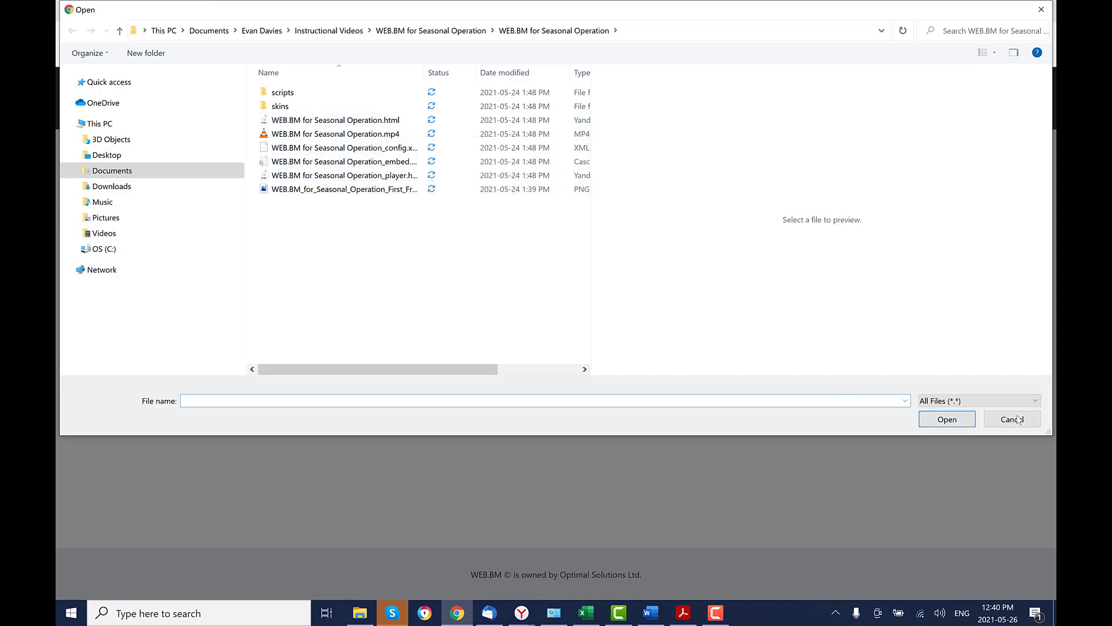
click(1000, 417)
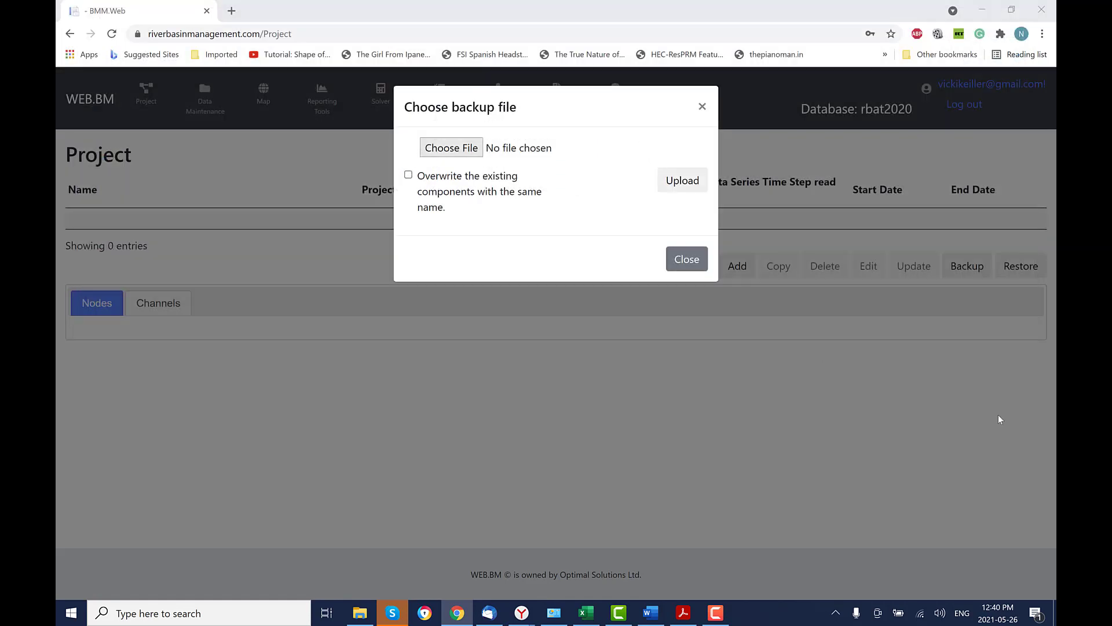
click(685, 258)
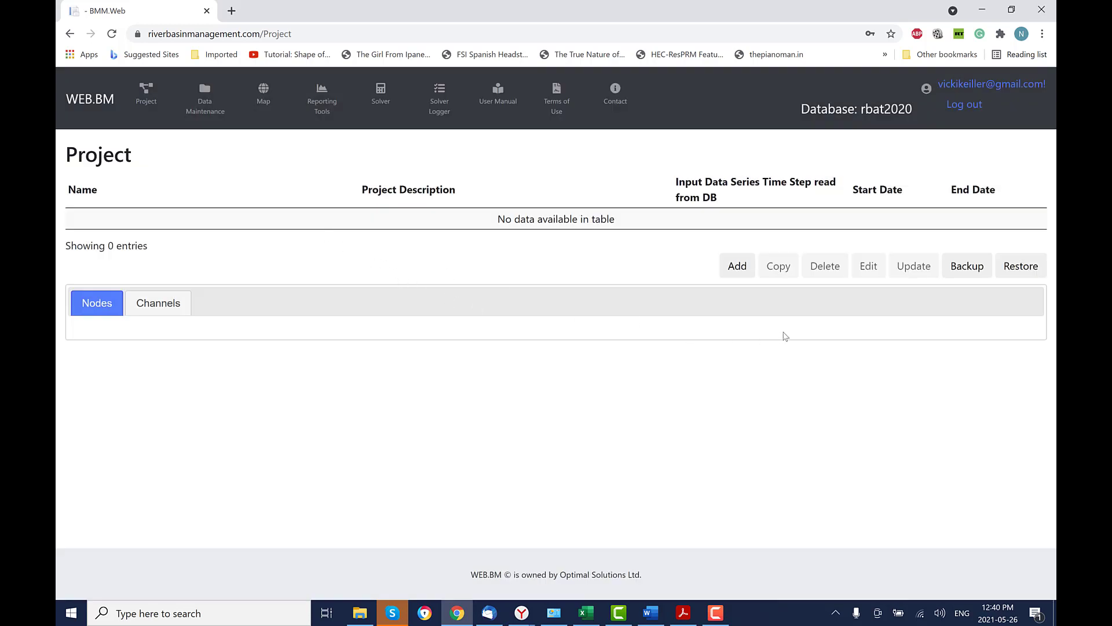
Add a new project named 'Bargi Reservoir System', pasting the name from Excel.
click(735, 267)
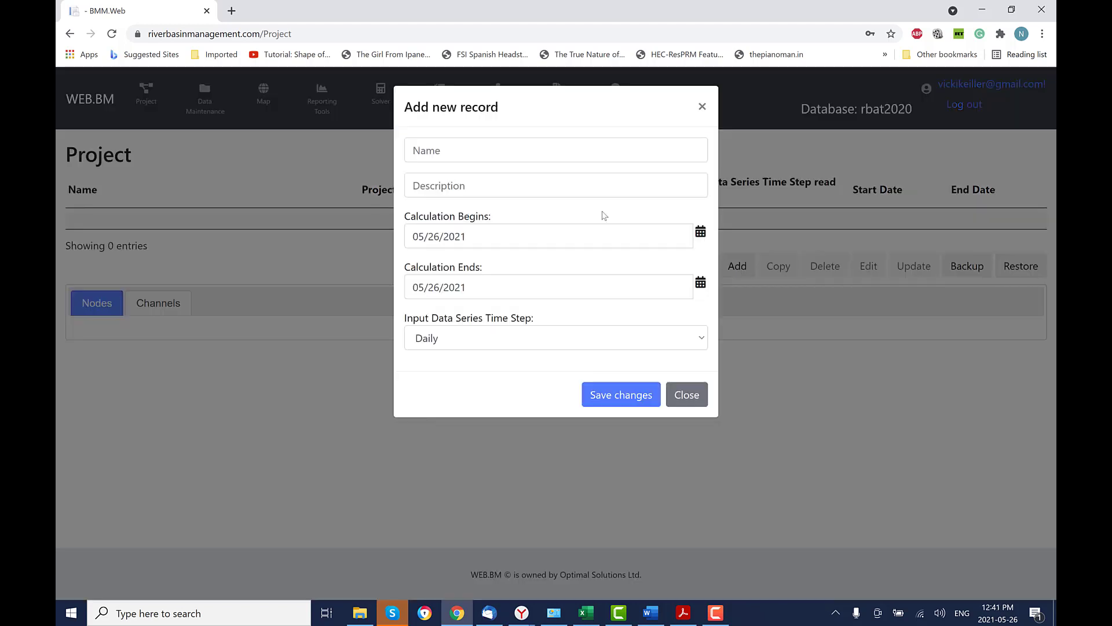
click(479, 153)
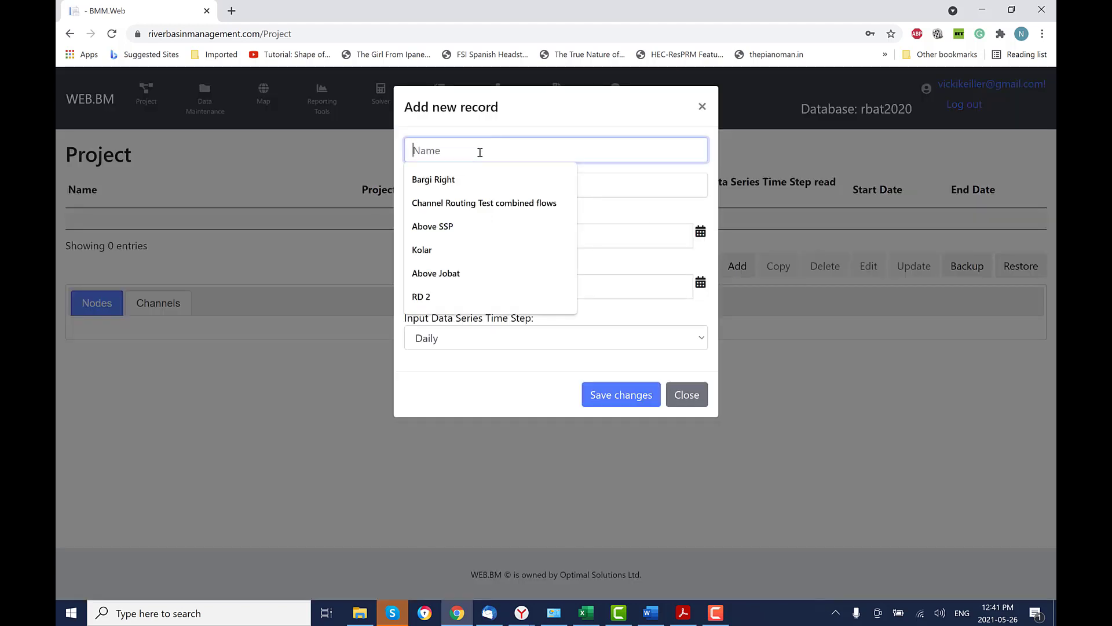
text(B)
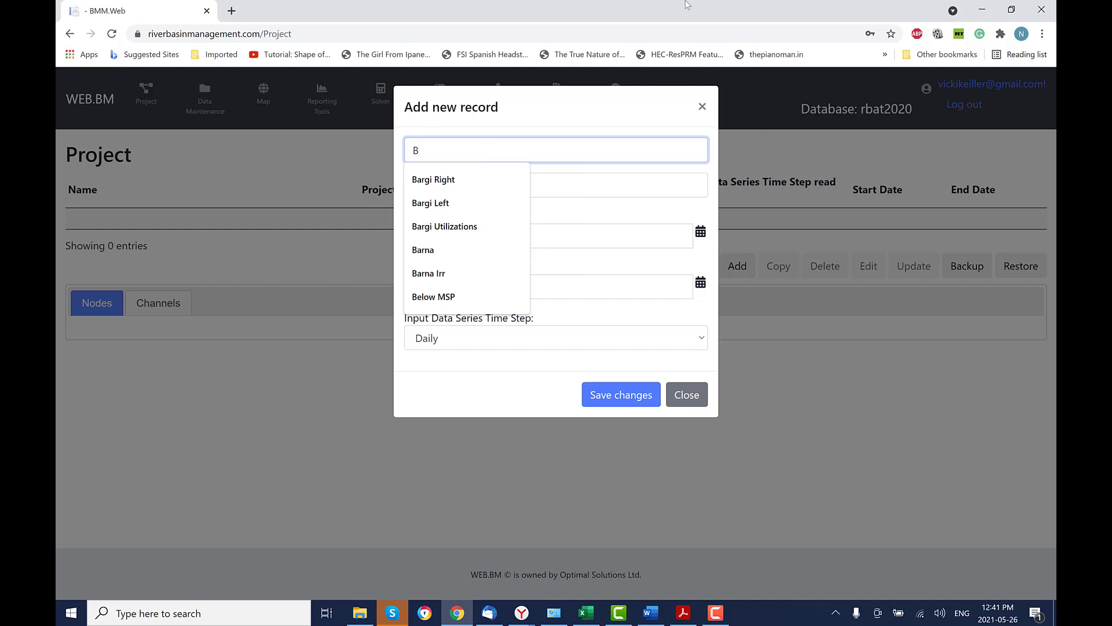
key(alt+Tab)
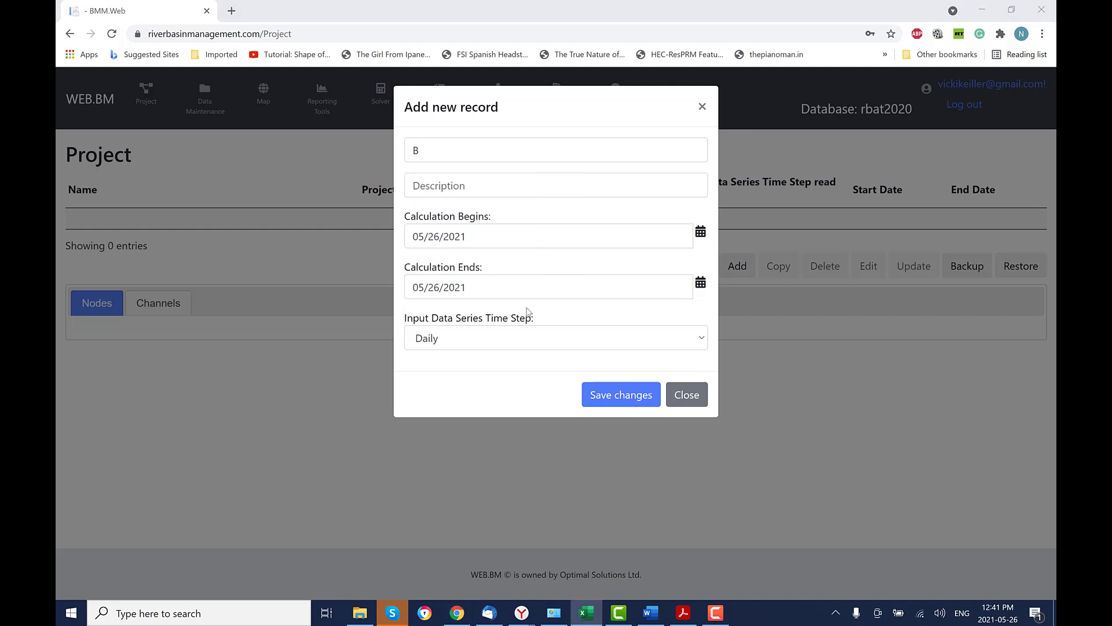
click(415, 148)
double_click(416, 148)
text(Bargi Reservoir System)
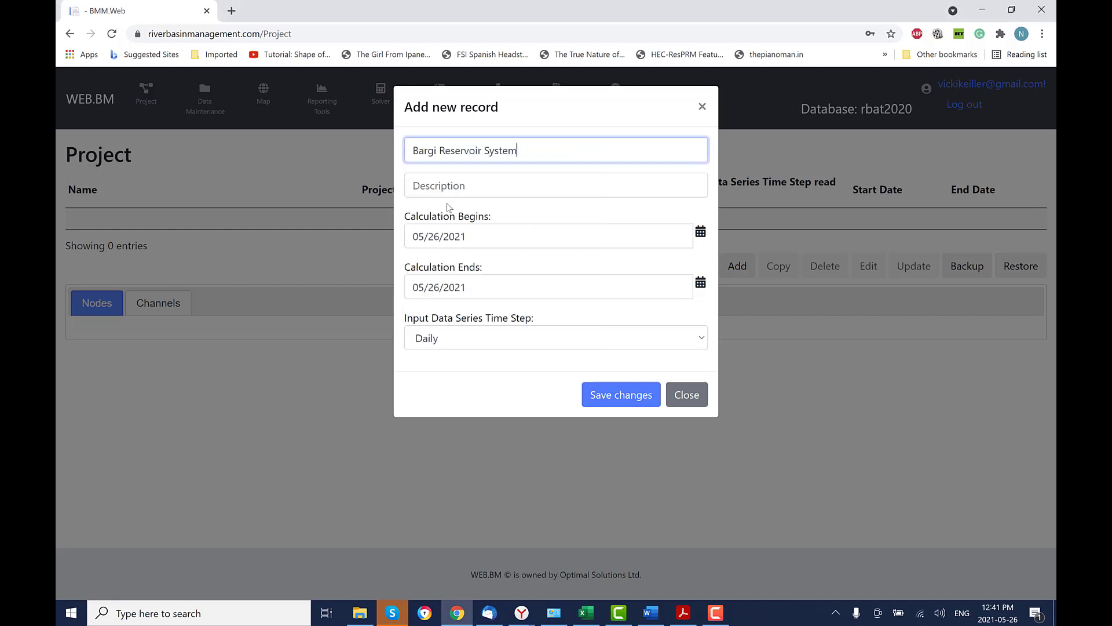
key(alt+Tab)
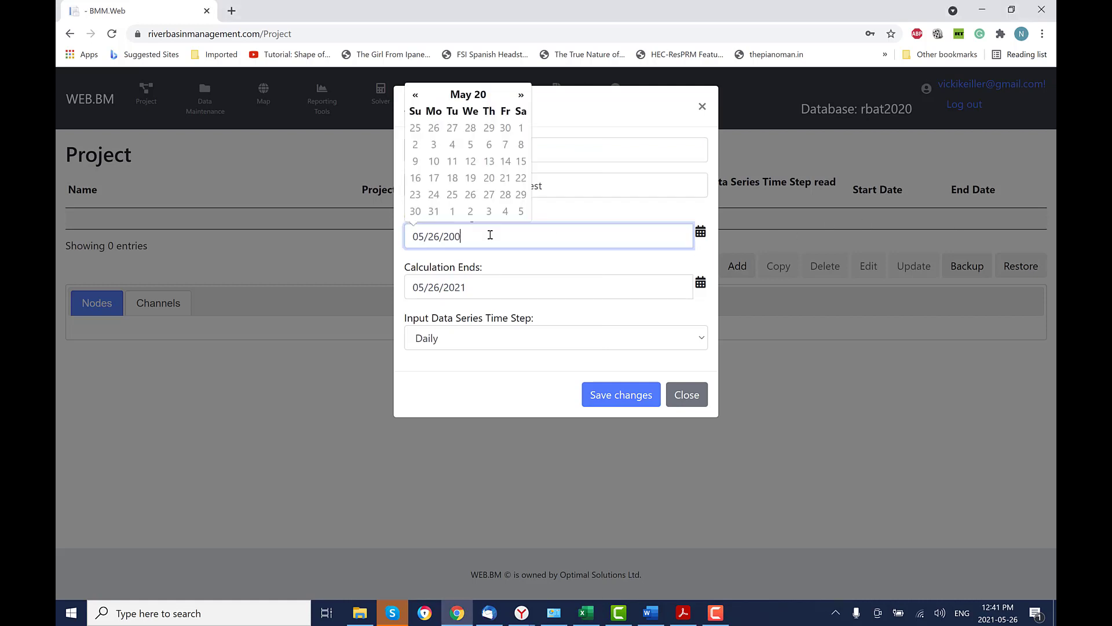
Set the project to run 07/01/2008 to 07/01/2009 with a Monthly time step, and save.
text(8)
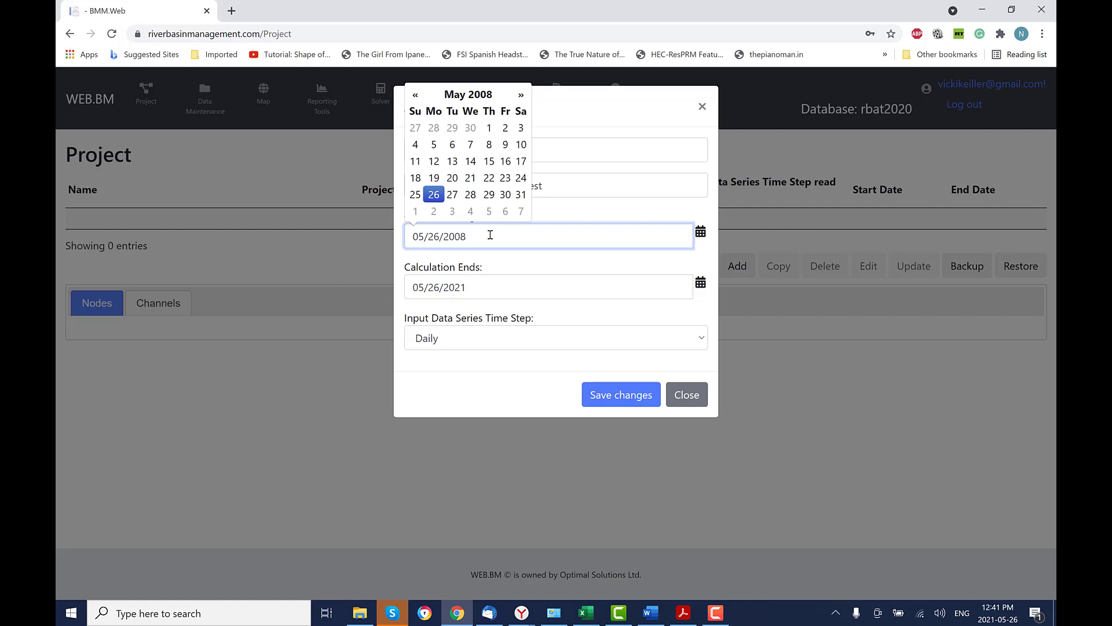
click(521, 96)
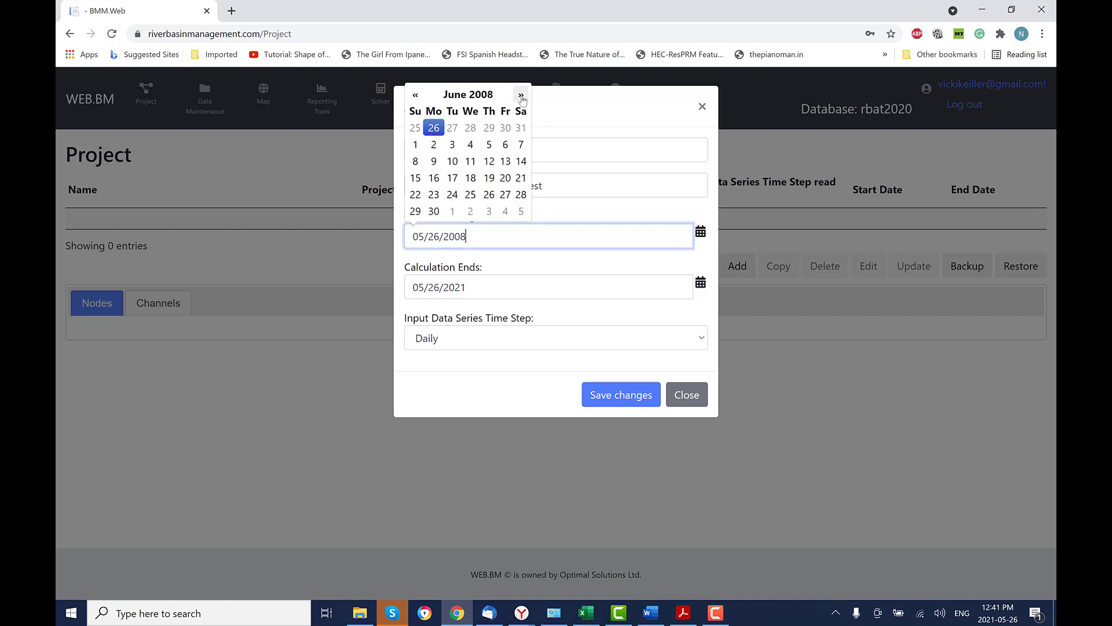
click(521, 96)
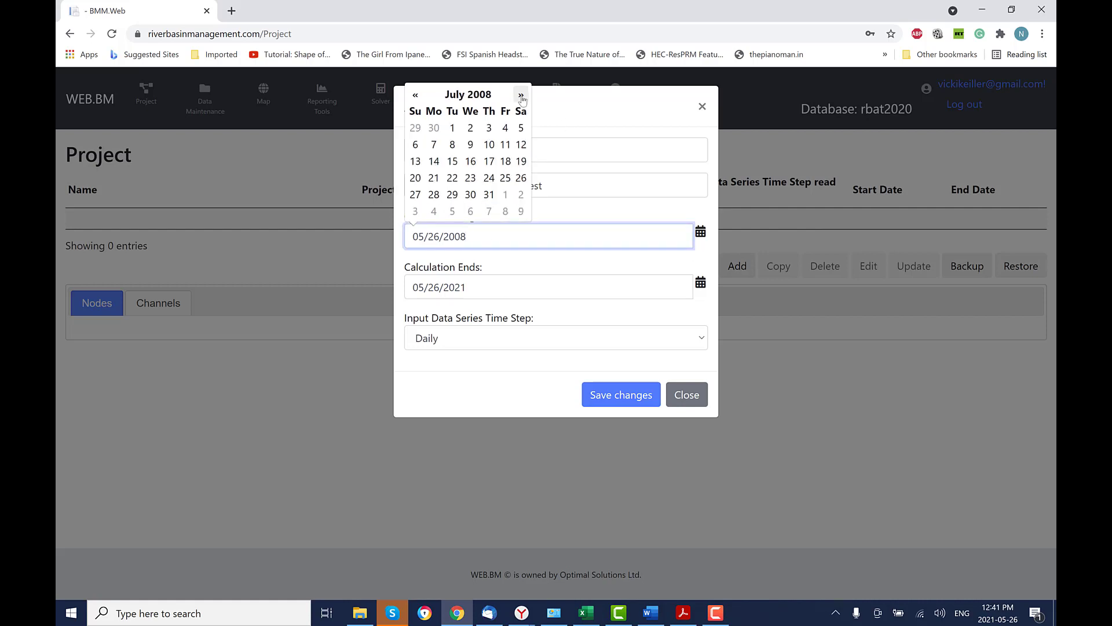
click(453, 128)
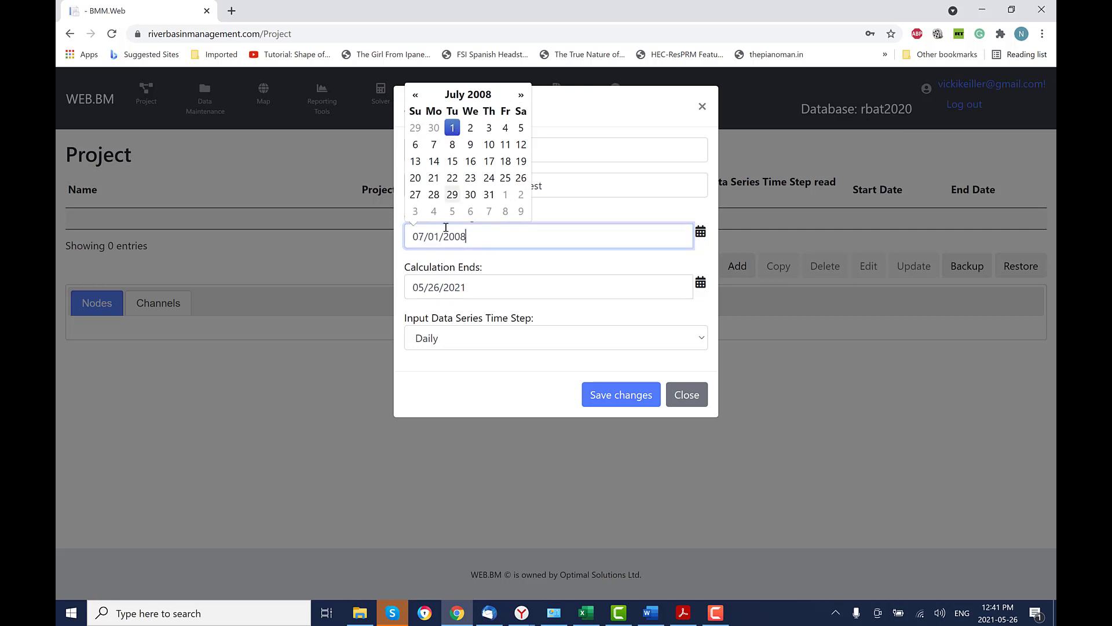
double_click(447, 288)
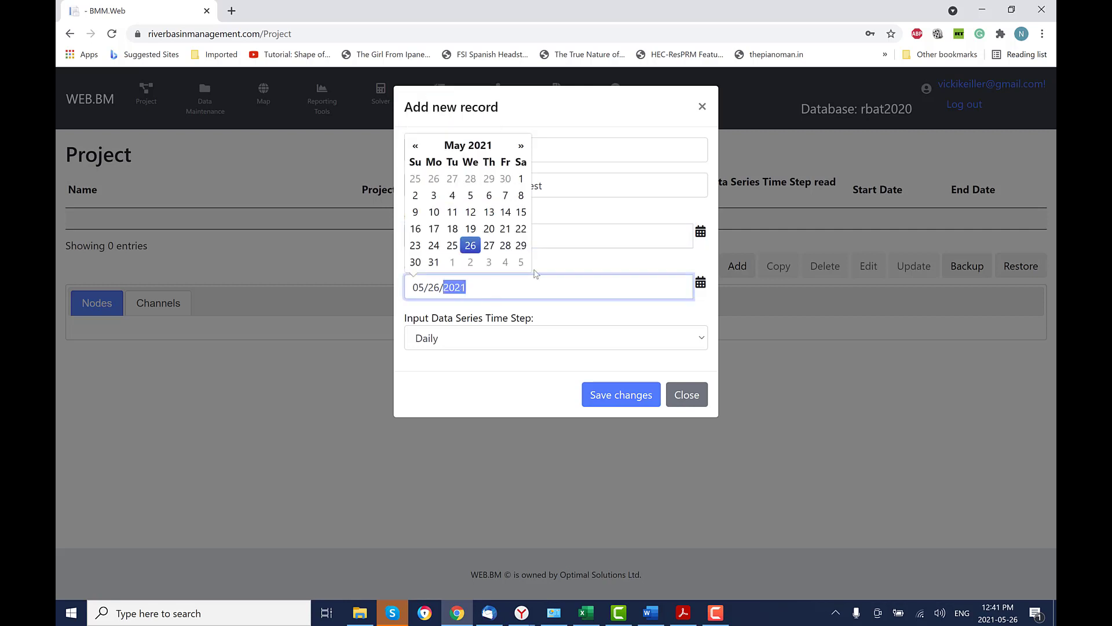
text(2009)
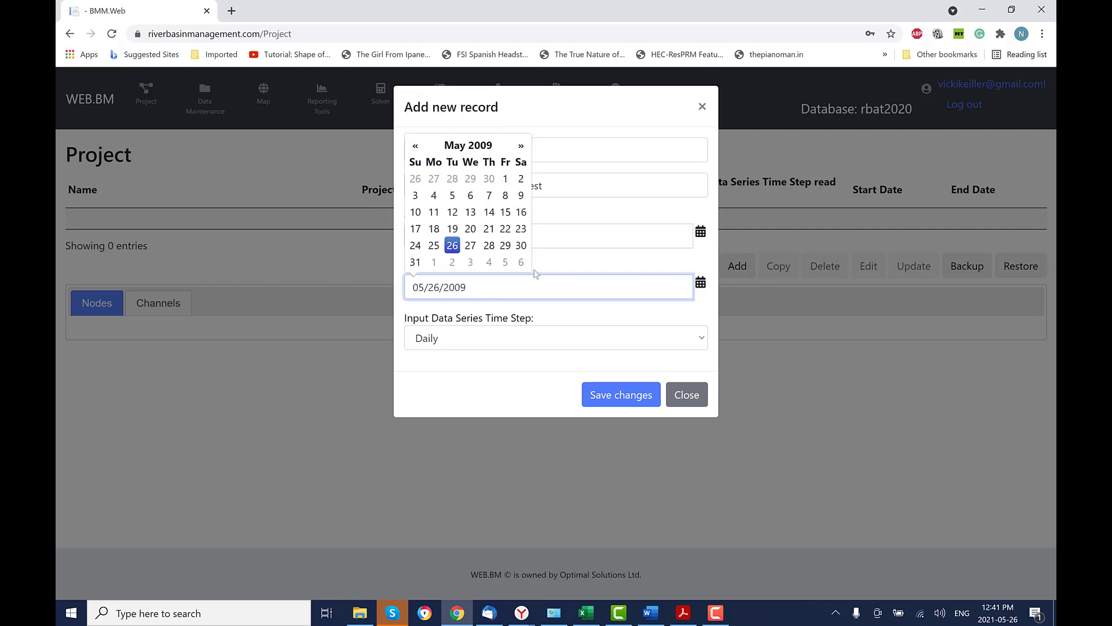
click(612, 341)
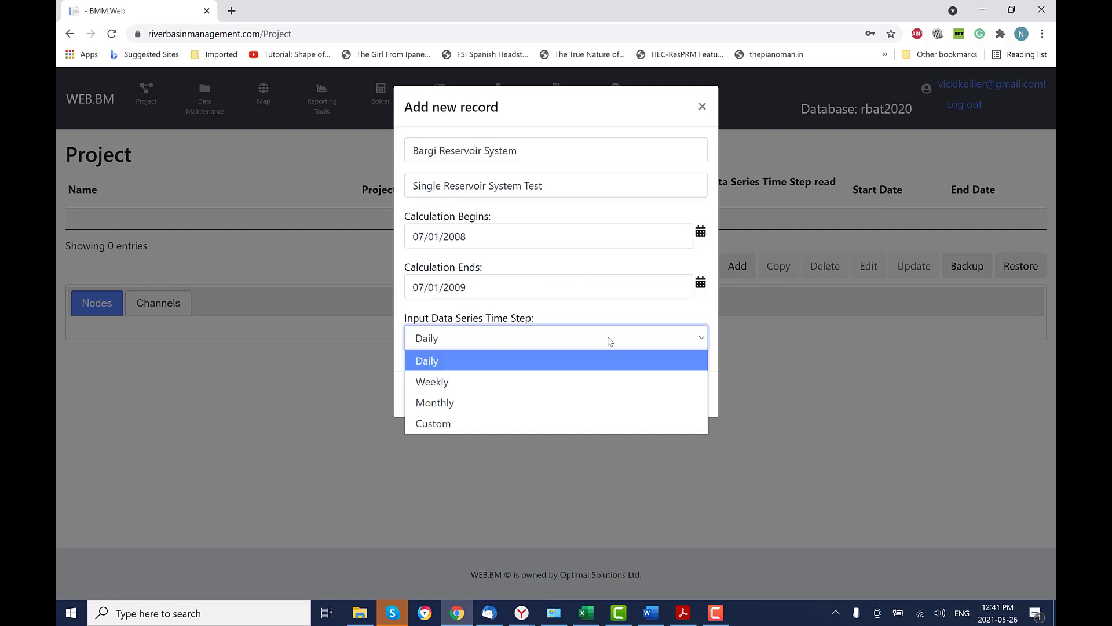
click(593, 409)
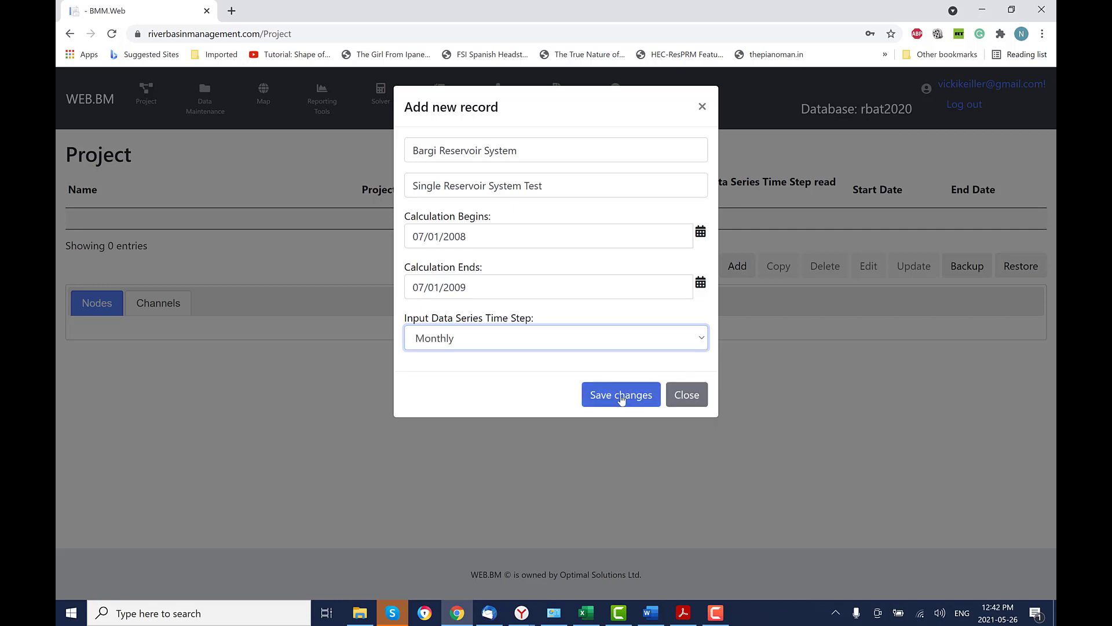
click(620, 399)
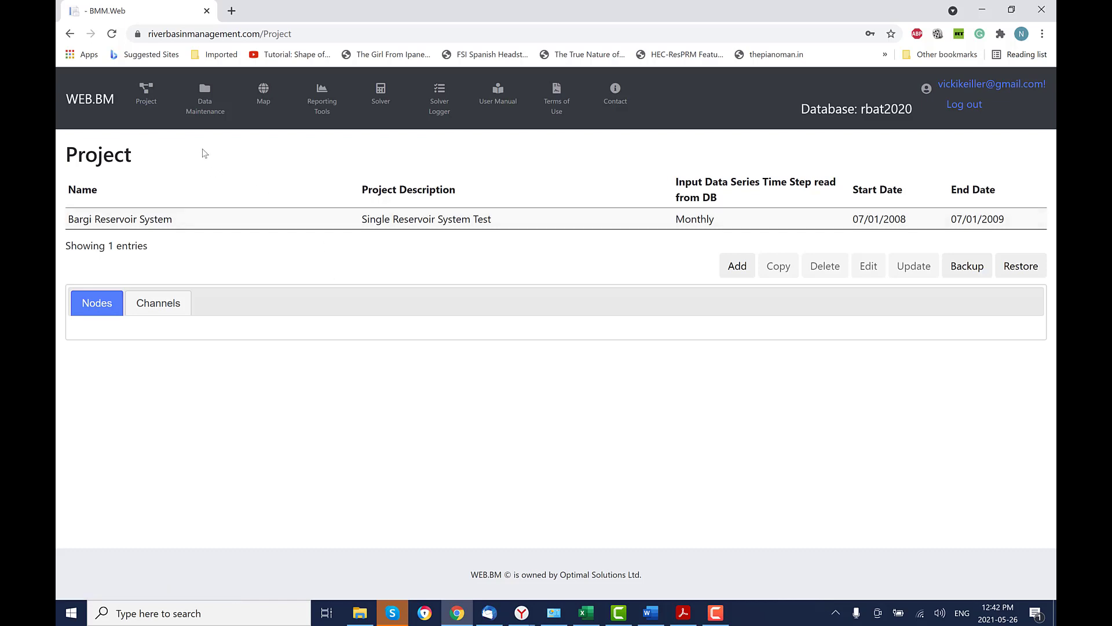
Go to the Data Maintenance node list filtered to Junction nodes.
click(204, 100)
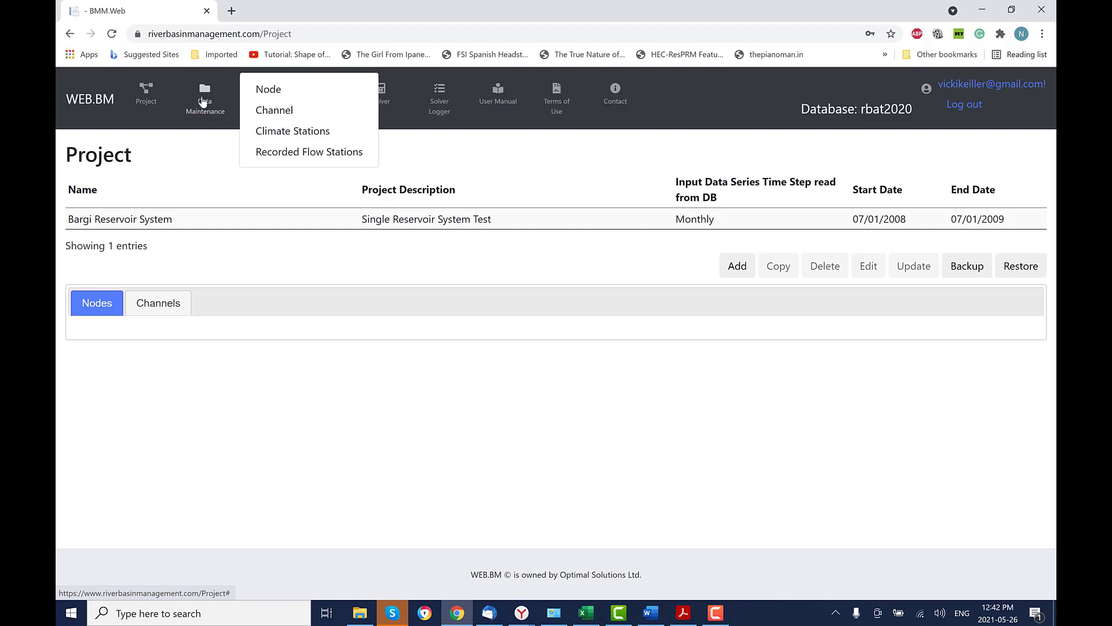
click(276, 93)
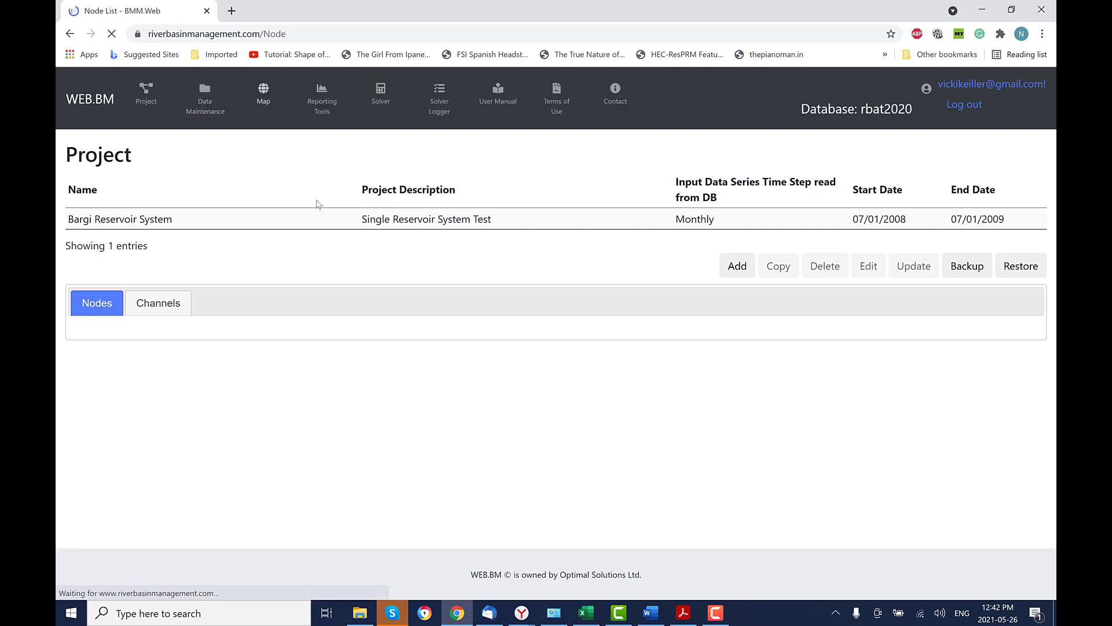
click(208, 183)
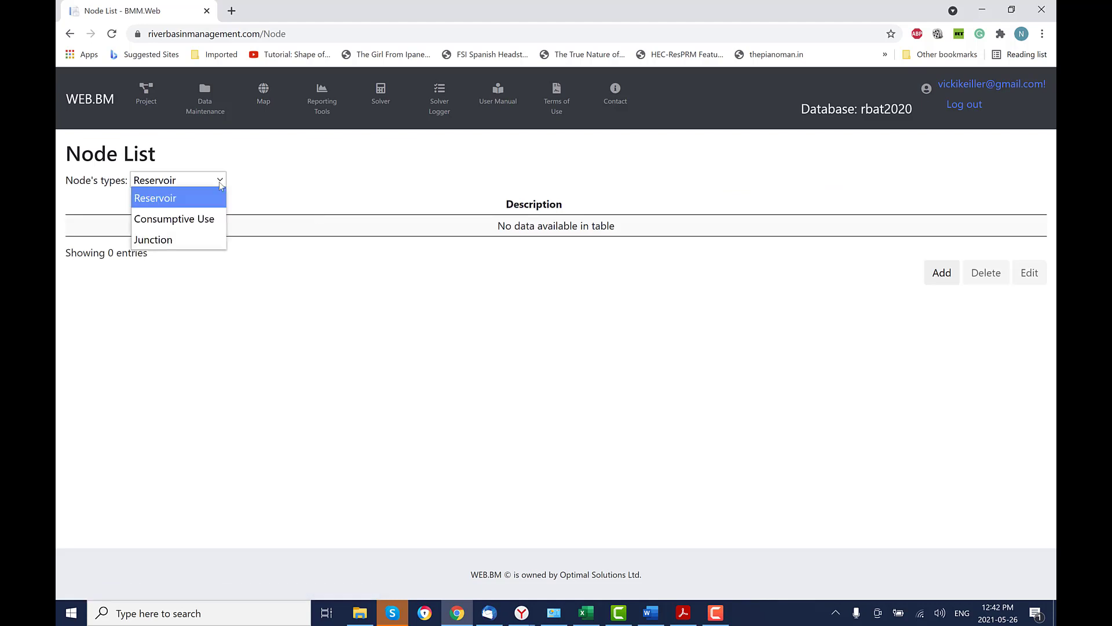
click(206, 239)
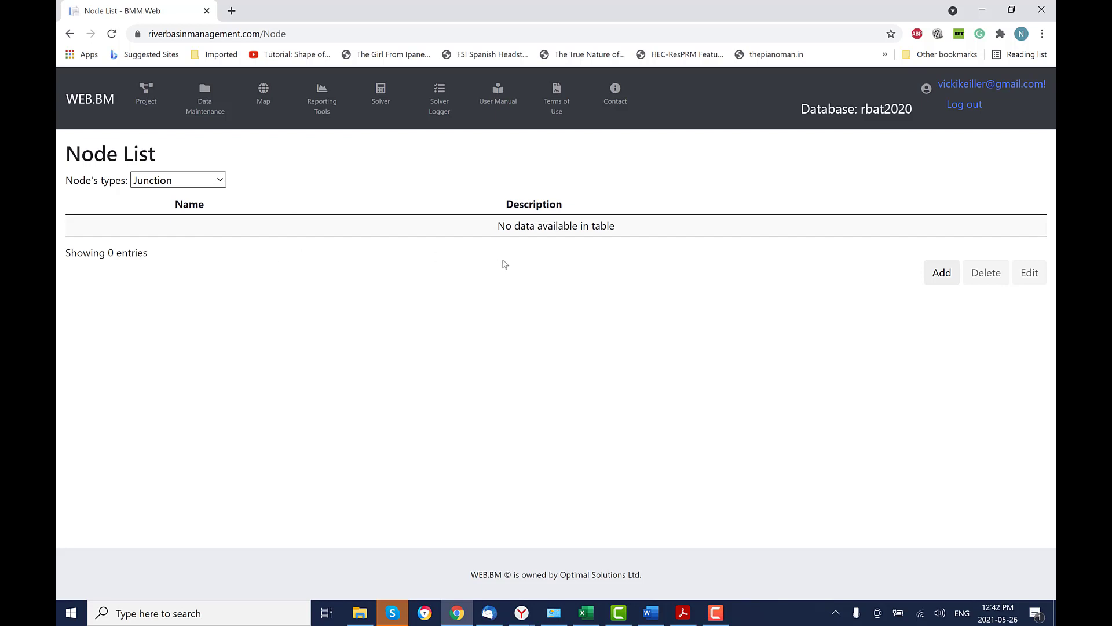
Add junction node 'Bargi Reservoir Inflow' described as 'Bargi Reservoir Inflow Node'.
click(942, 273)
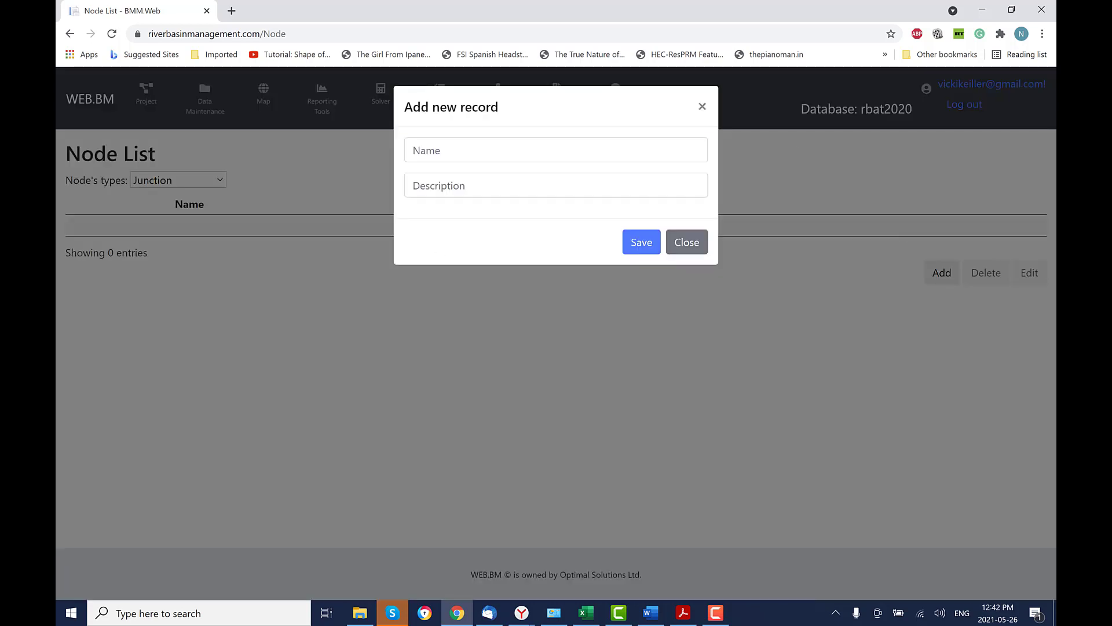
key(alt+Tab)
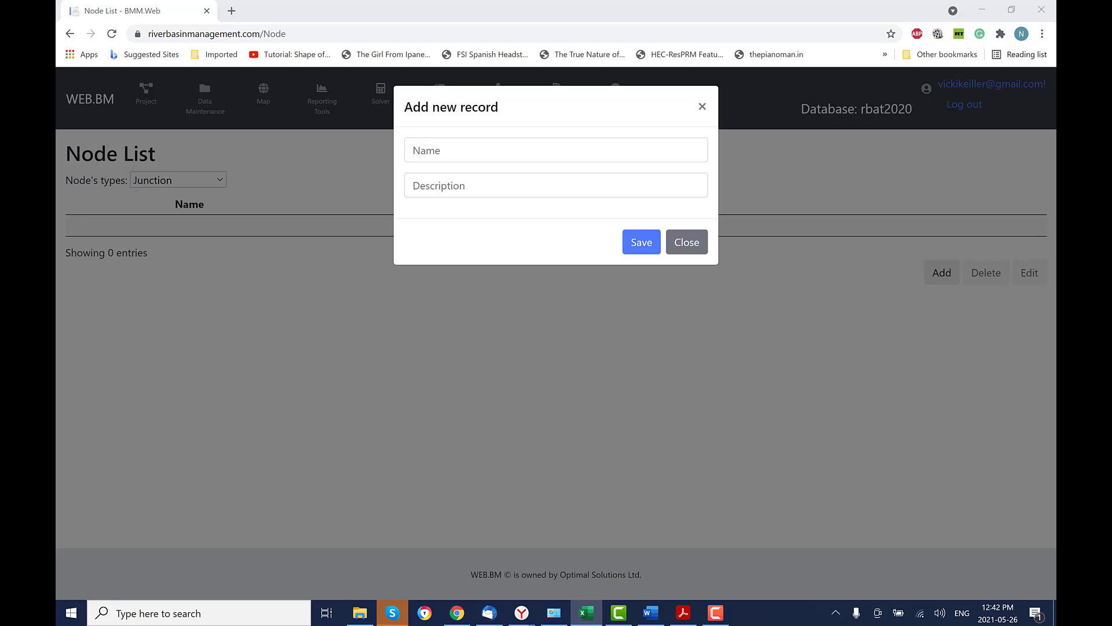
click(585, 146)
right_click(585, 147)
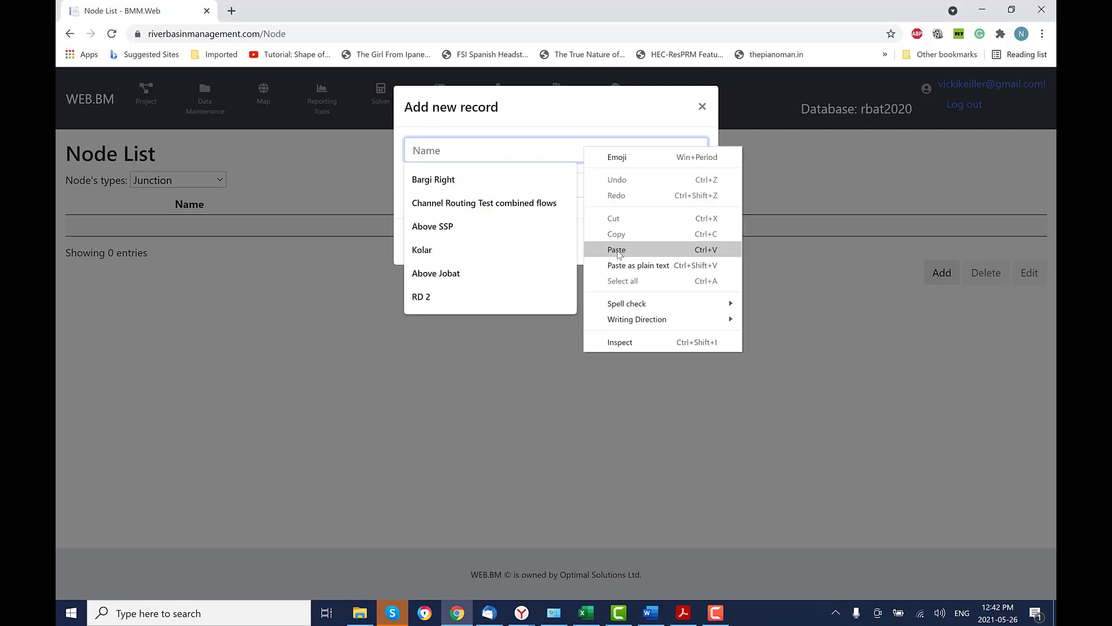
click(619, 248)
key(Tab)
text(Bargi Reservoir Inflow)
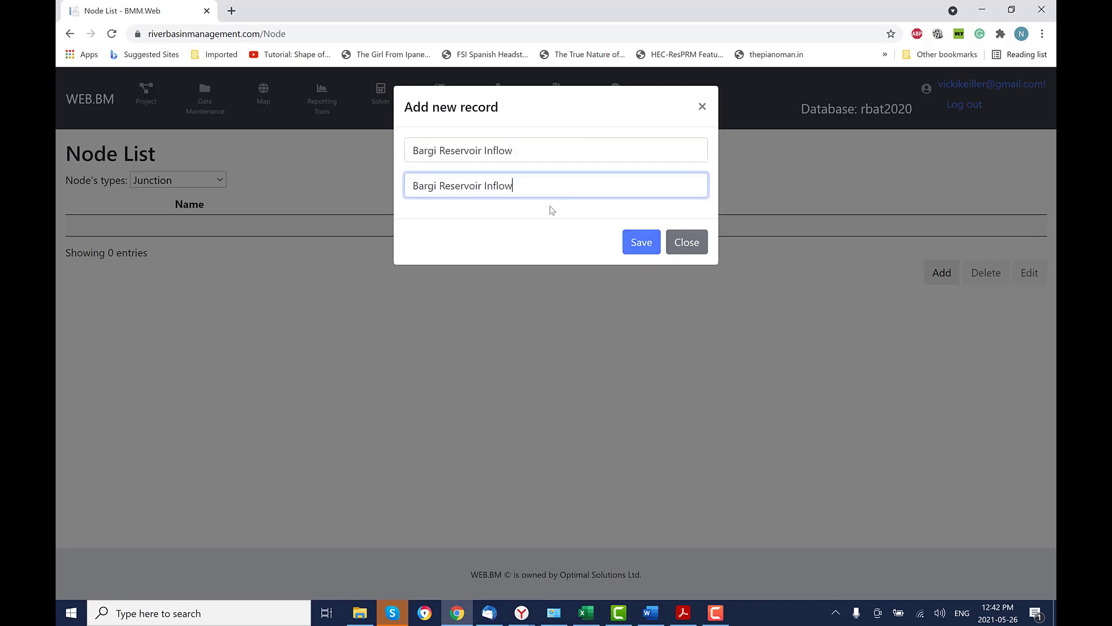
text(Node)
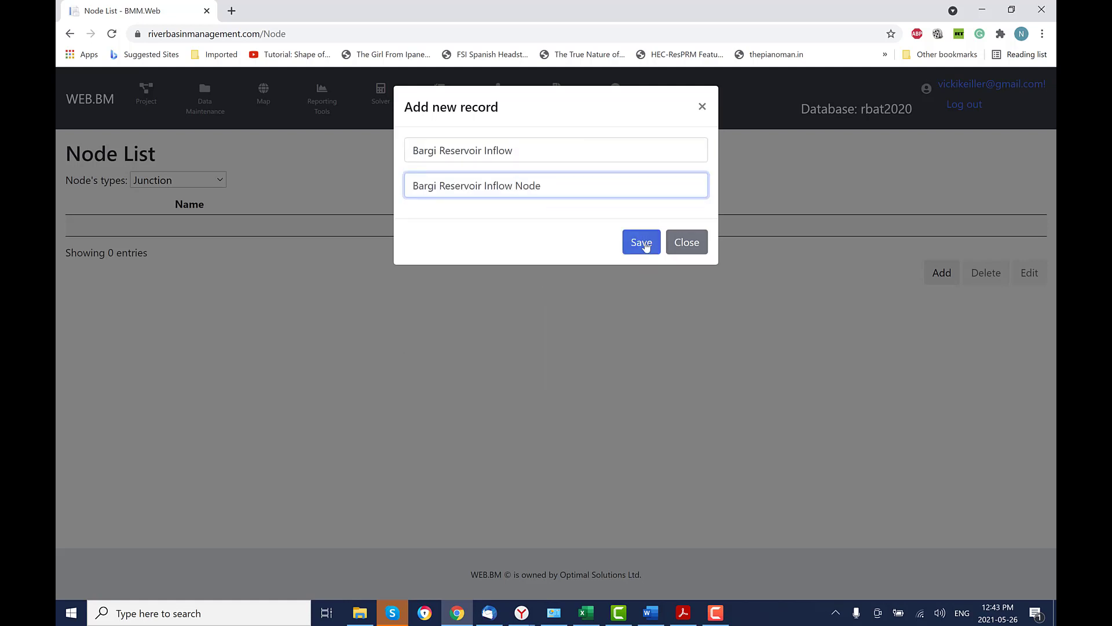
click(643, 243)
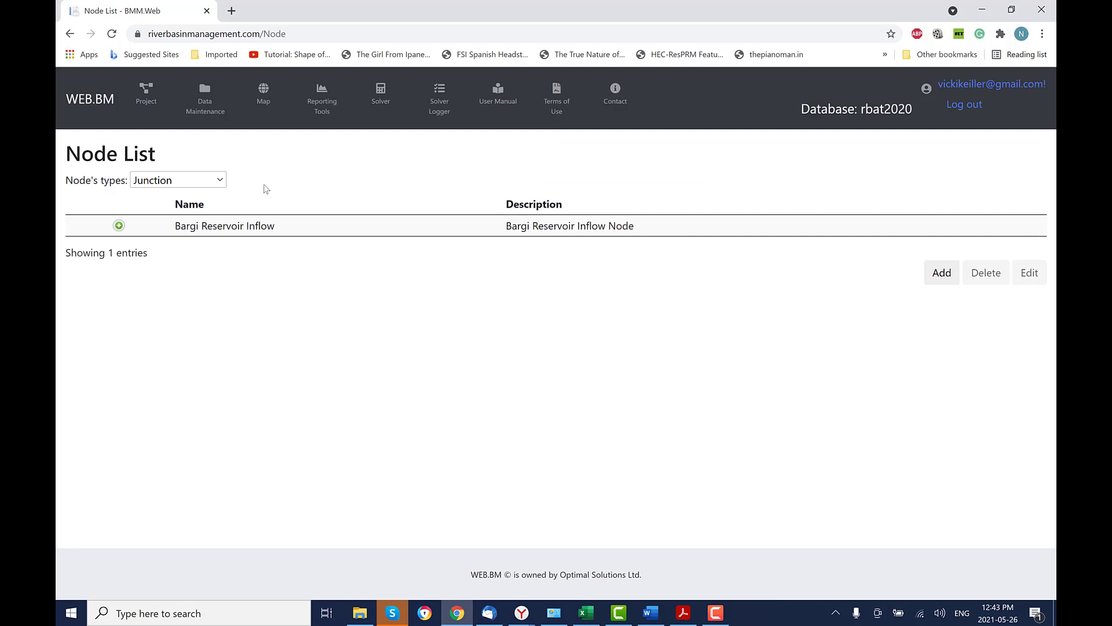
Add junction node 'Node 7' described as 'The most downstream node'.
click(942, 272)
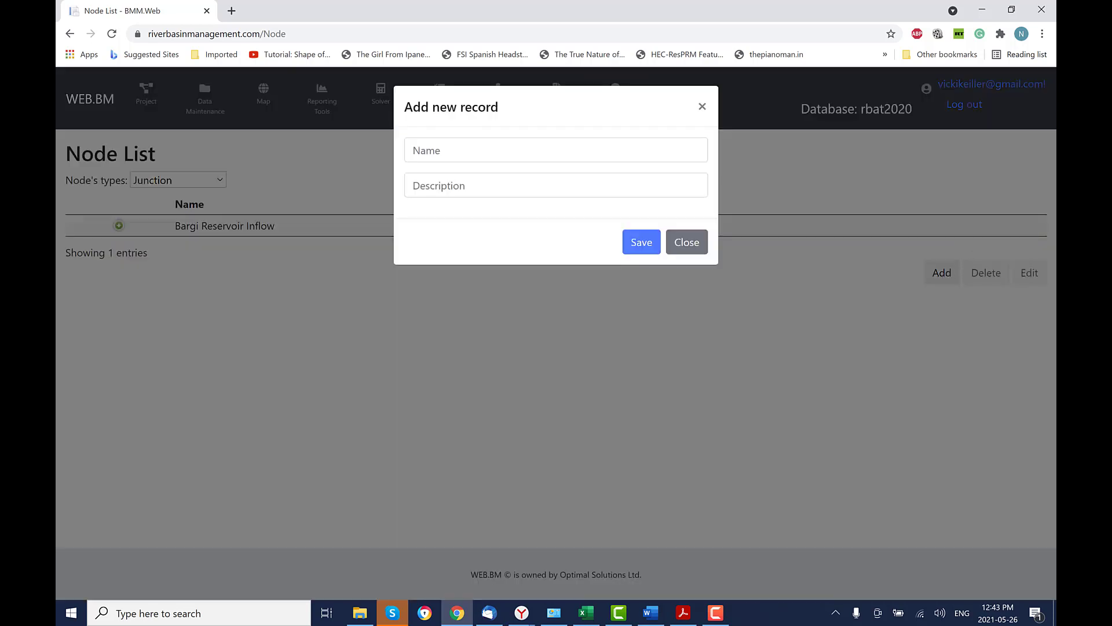
key(alt+Tab)
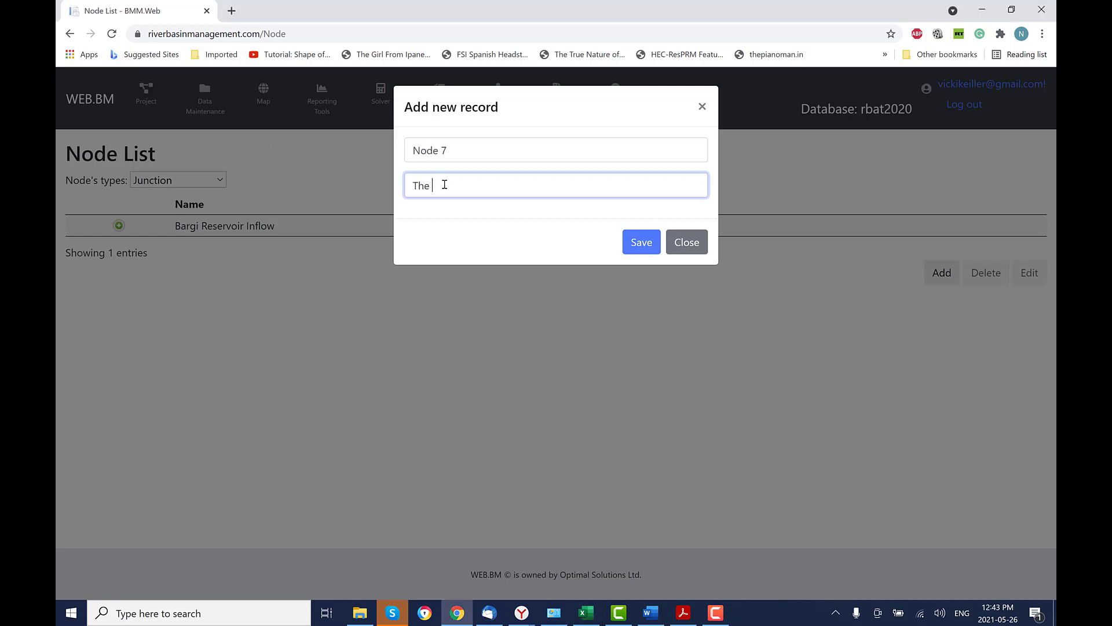
text(most downstream node)
click(642, 248)
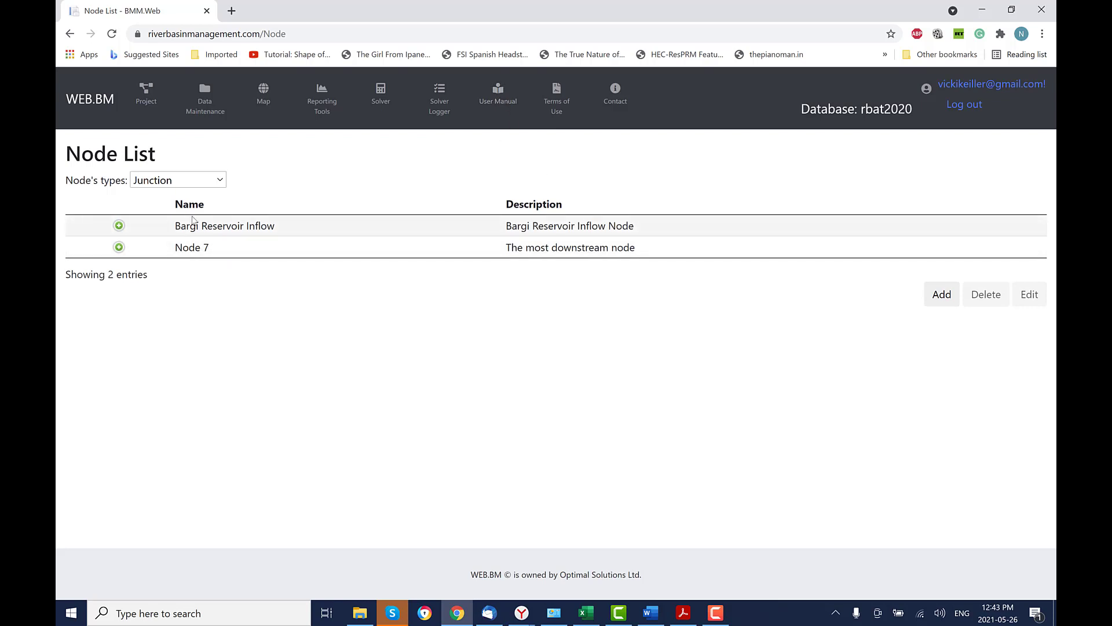
Add a Reservoir node 'Bargi' described as 'Bargi Reservoir' and expand its data categories.
click(219, 180)
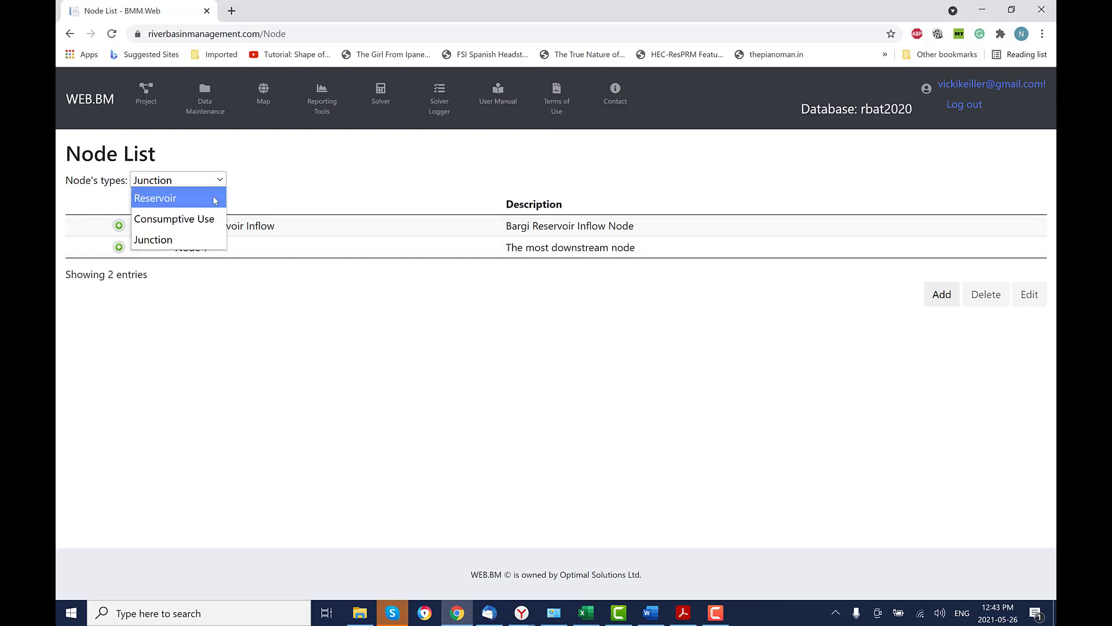
click(200, 199)
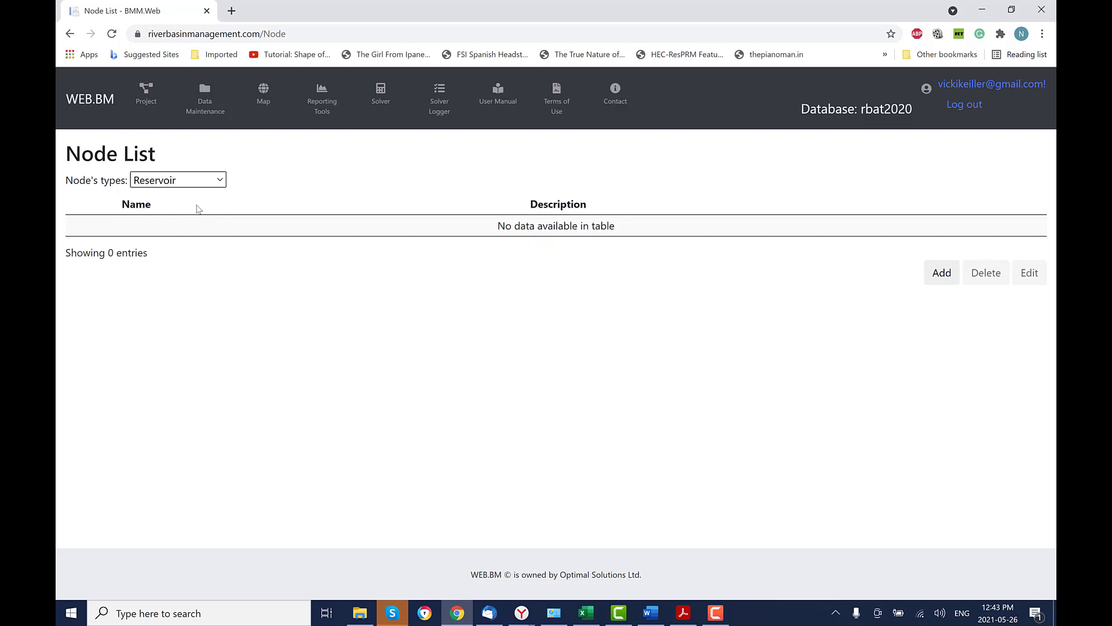
click(940, 275)
click(459, 148)
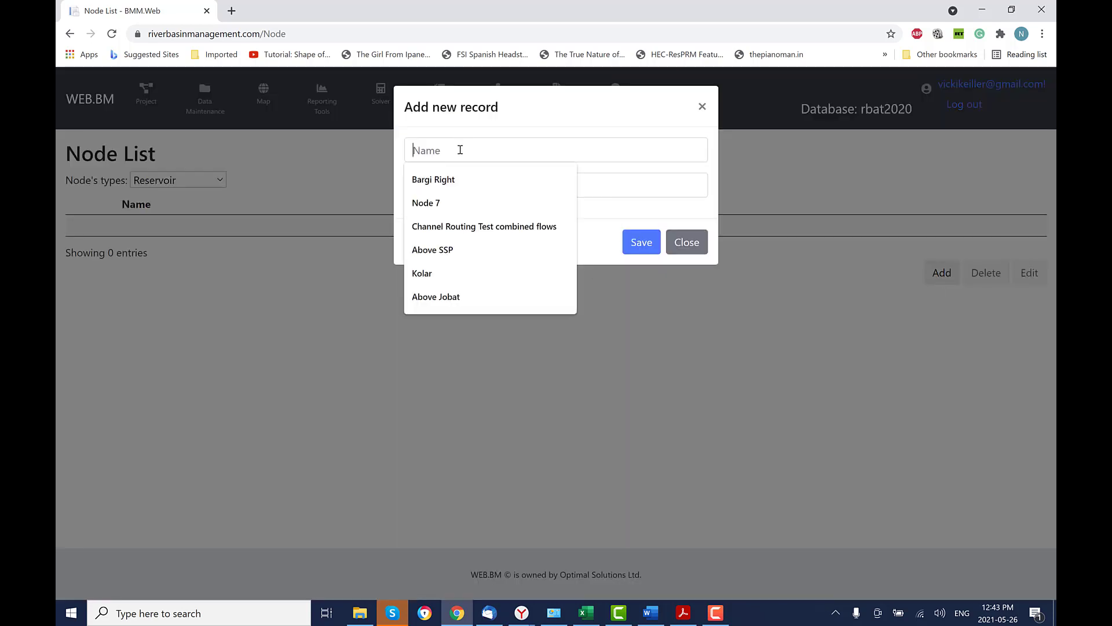
text(Bargi)
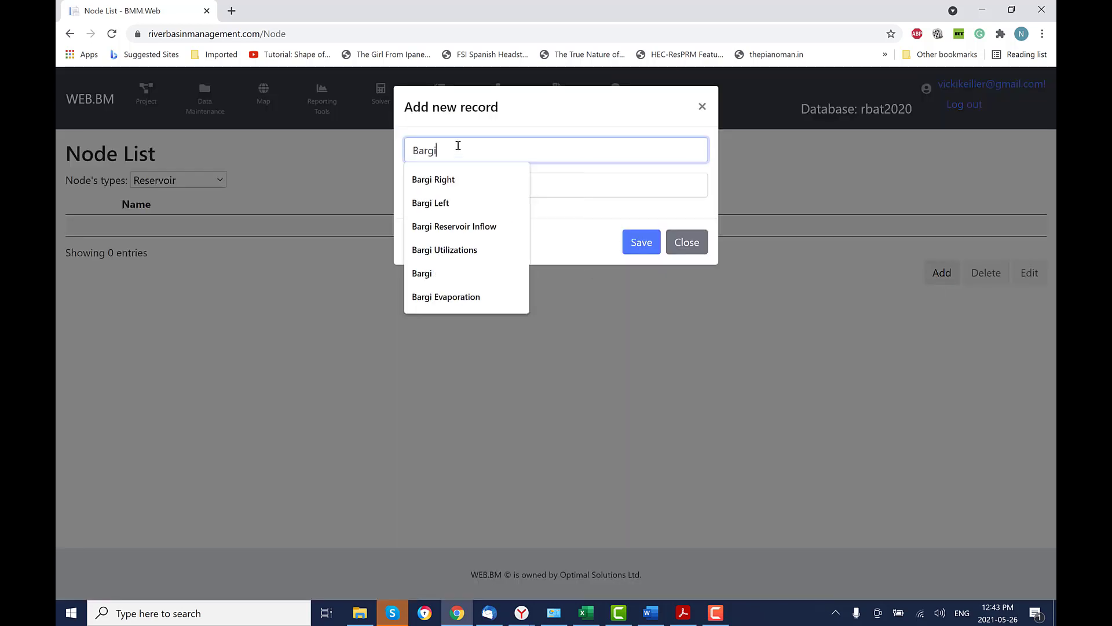
click(464, 181)
text(Bargi)
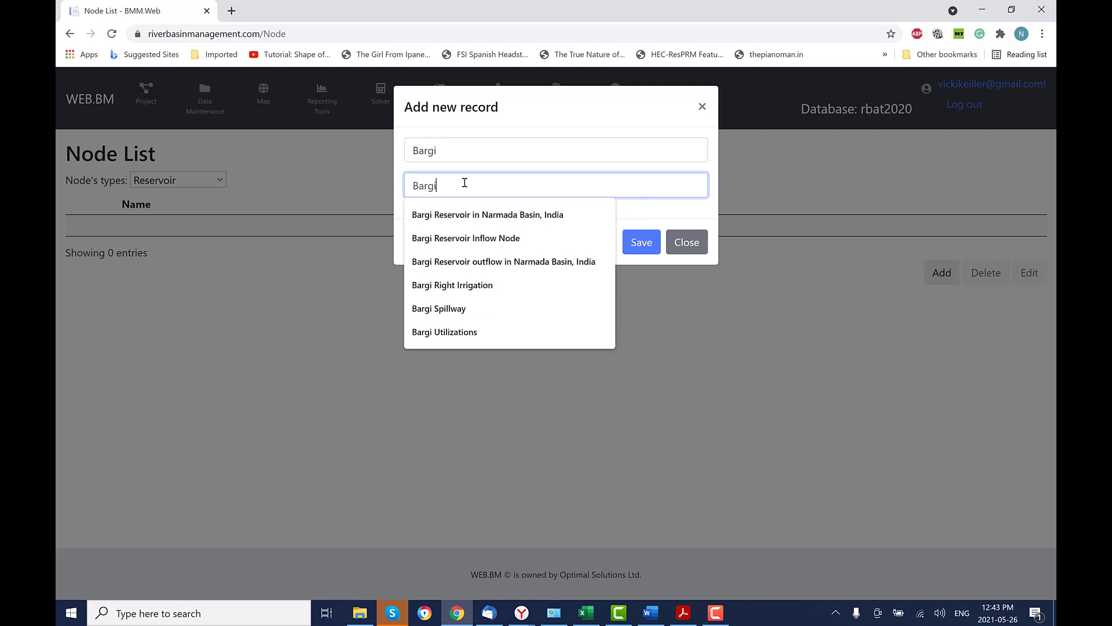
text( Reservoir in Narmada Basin, India)
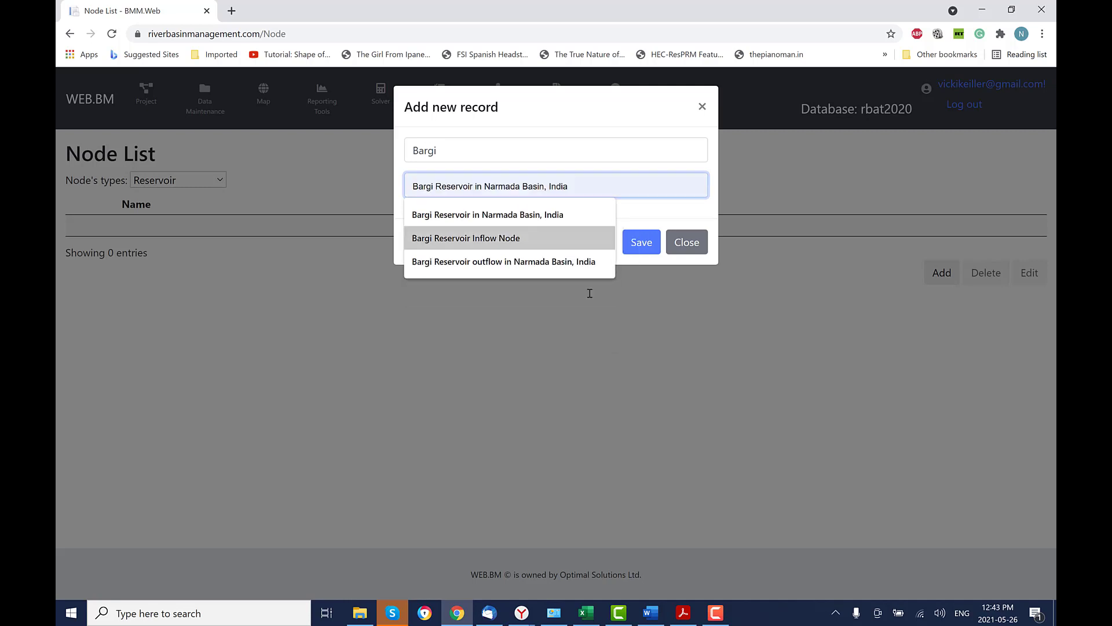
key(Escape)
click(641, 243)
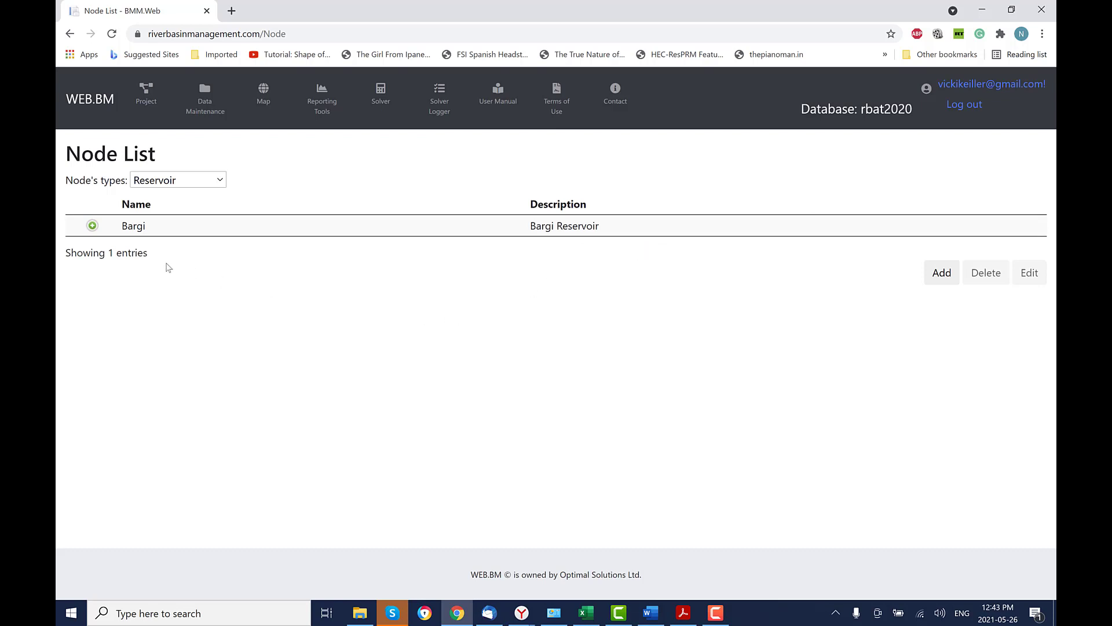
click(92, 226)
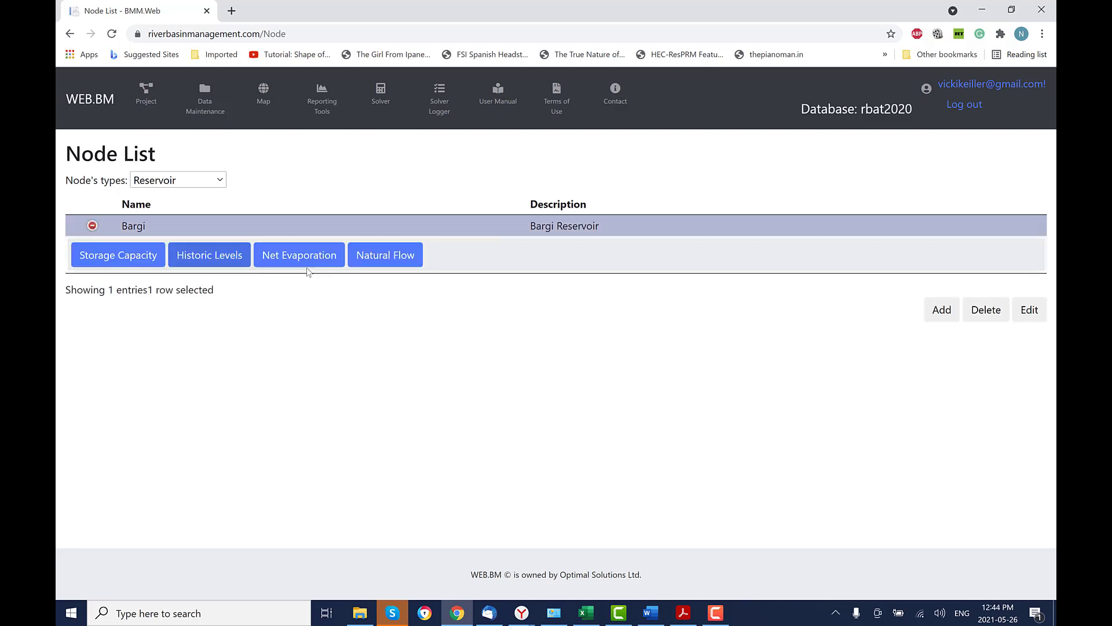
Paste the 20 elevation, area and volume rows into Bargi's storage capacity table and save.
click(129, 262)
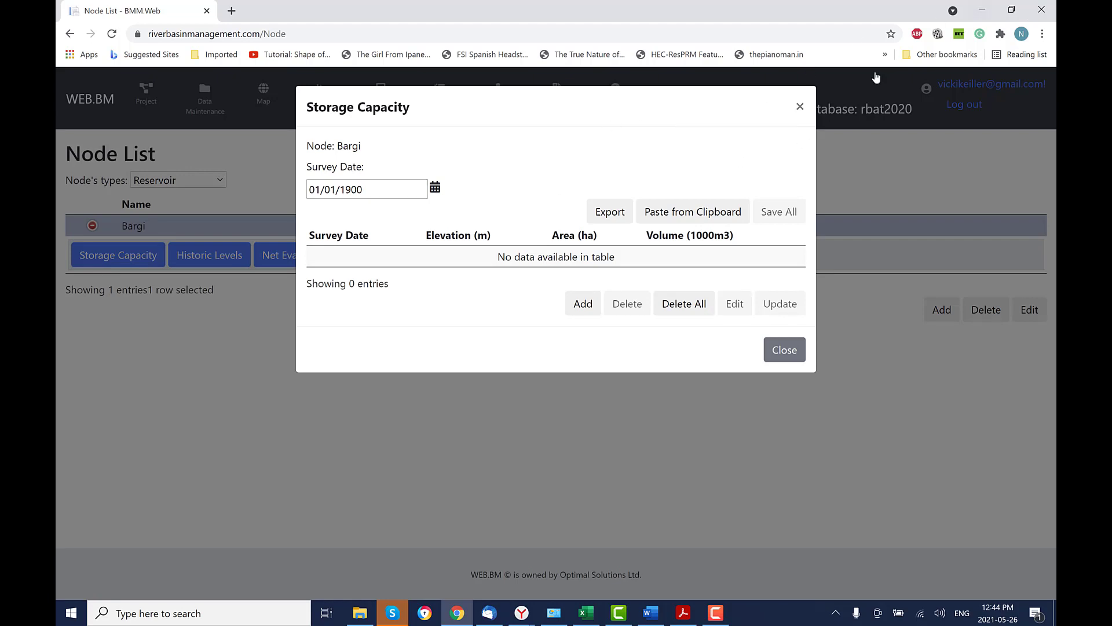
key(alt+Tab)
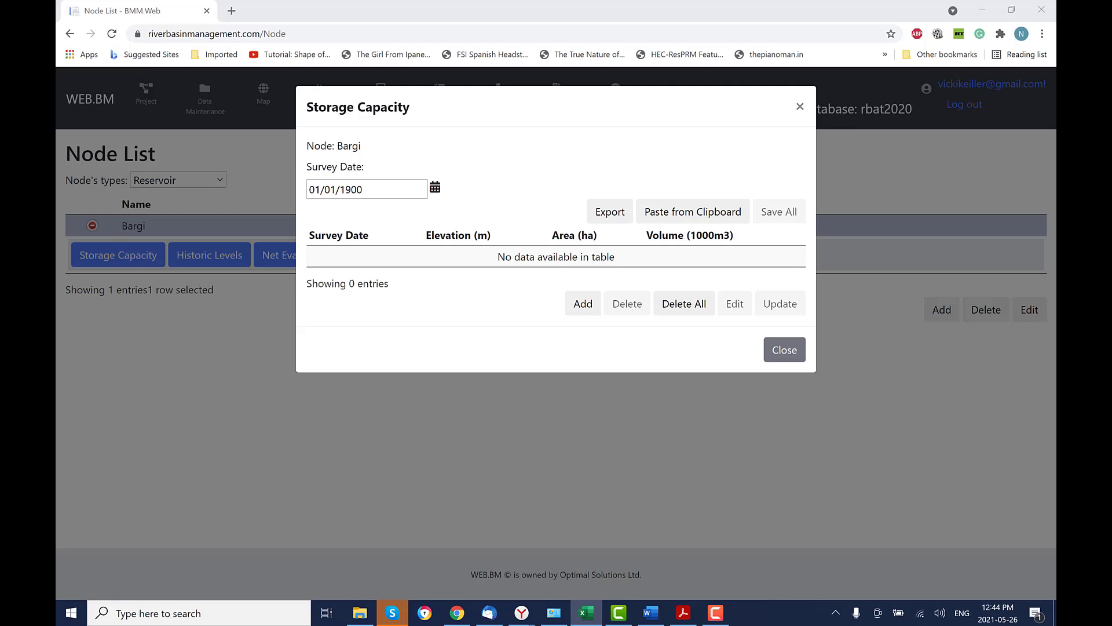
click(698, 216)
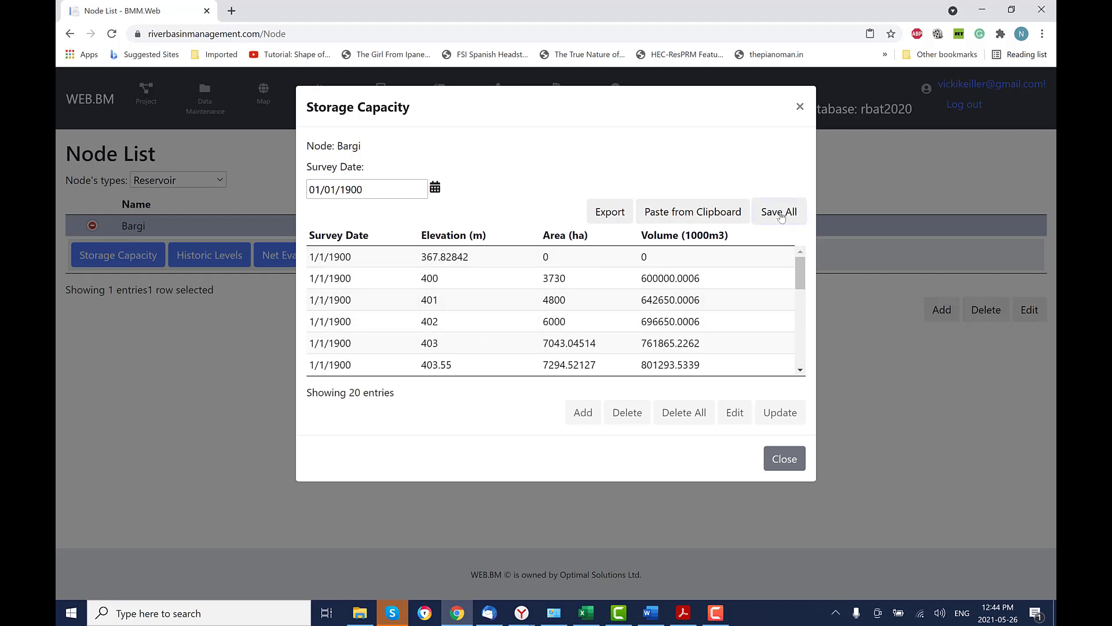
click(781, 214)
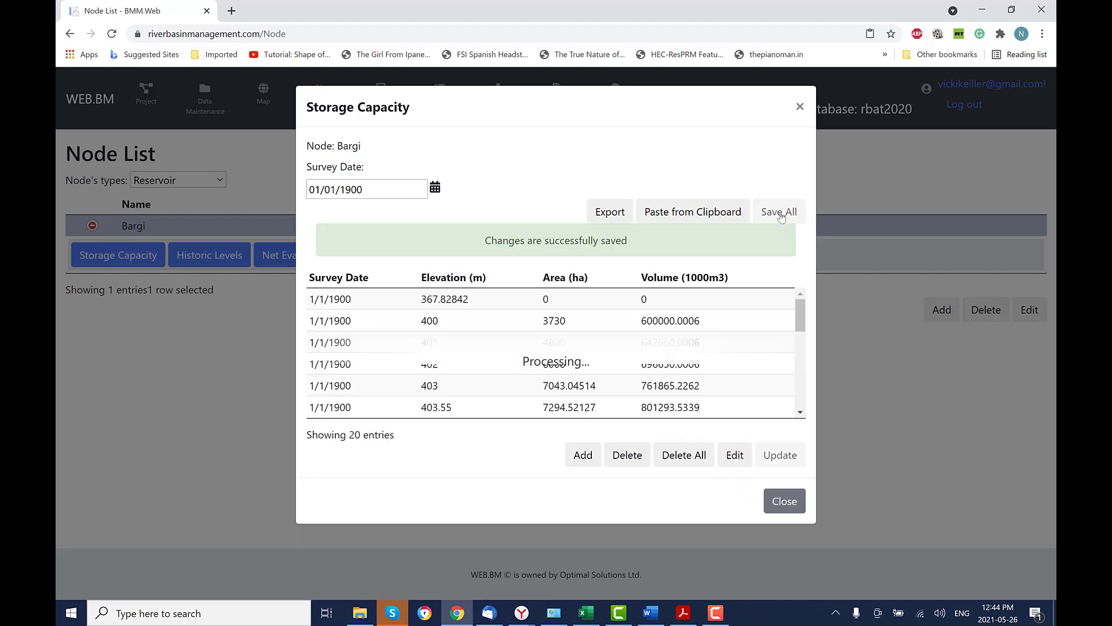
click(784, 502)
click(177, 180)
Add consumptive use node 'Bargi Left' with land use factor 1 and units m3/s.
click(197, 217)
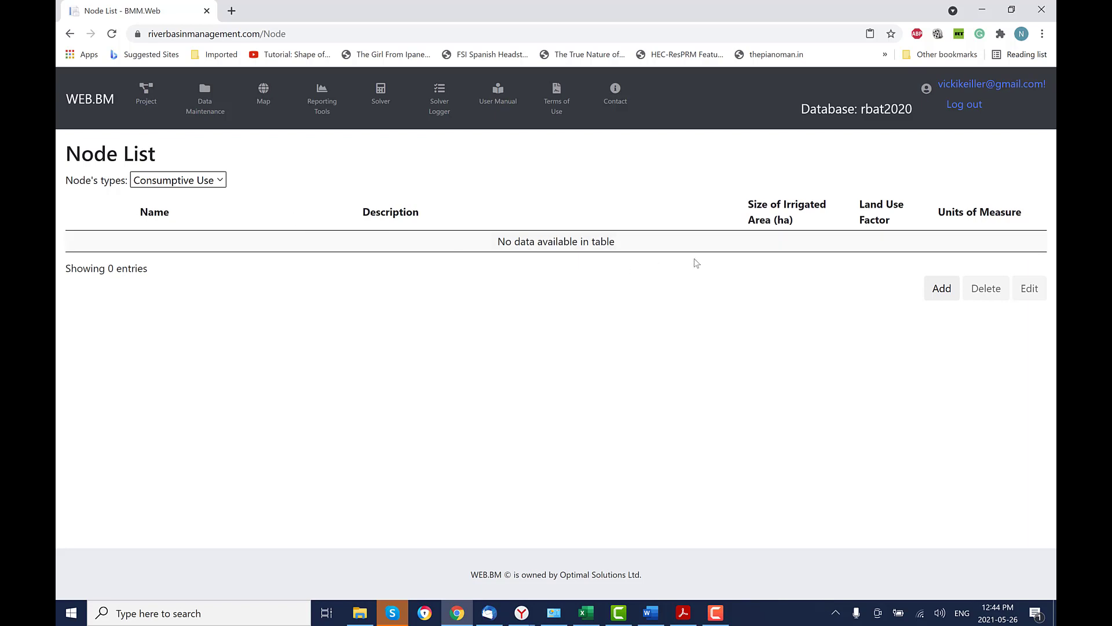
click(941, 291)
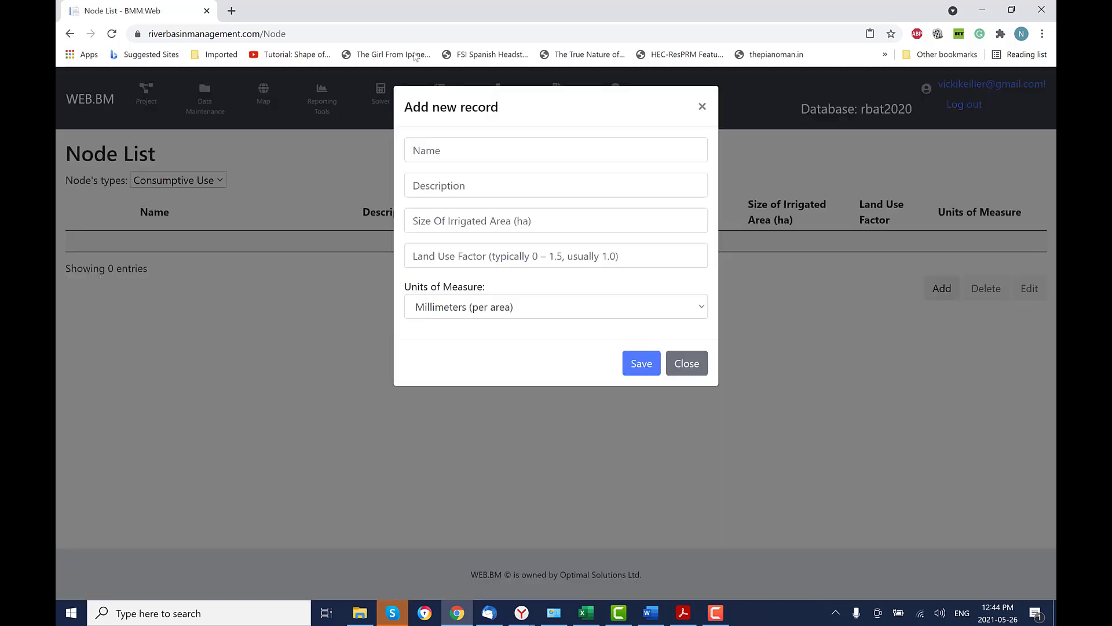
key(alt+Tab)
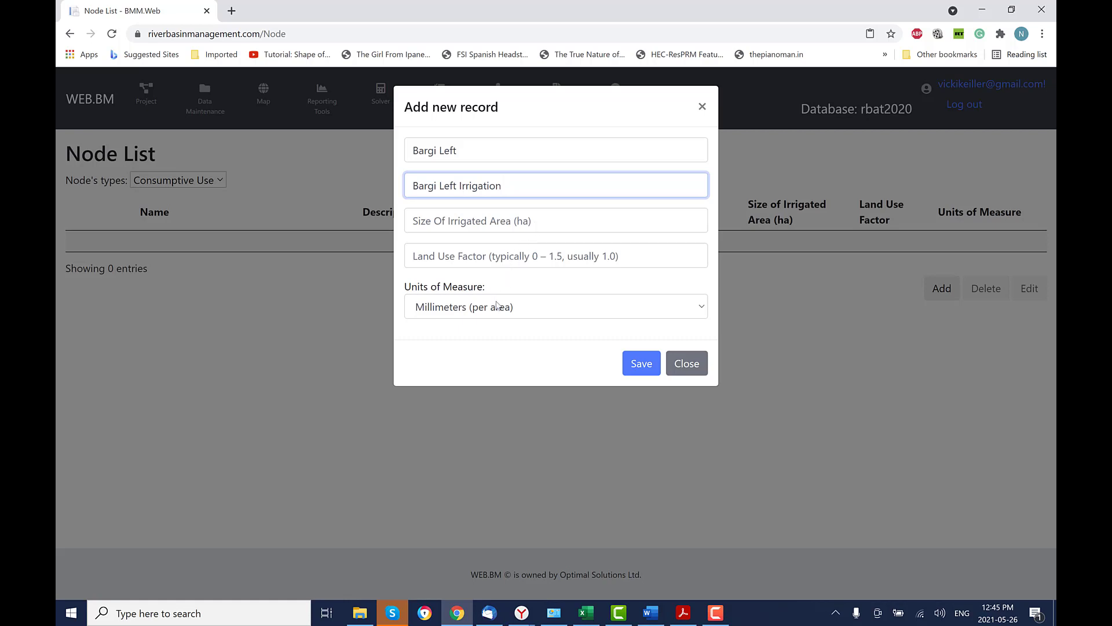
click(698, 311)
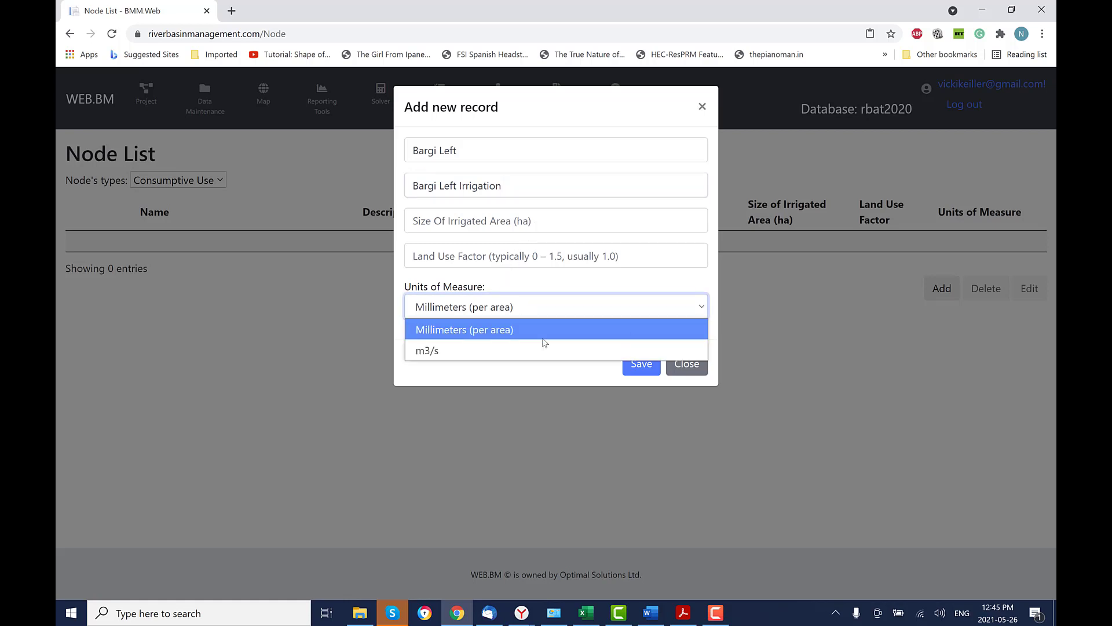
click(467, 352)
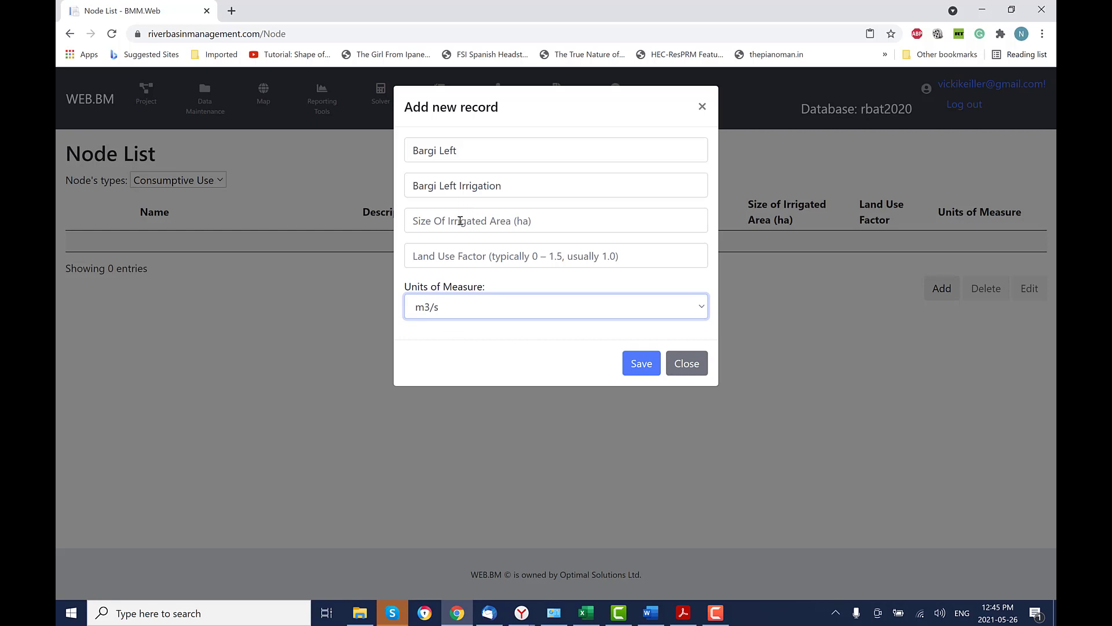
click(704, 307)
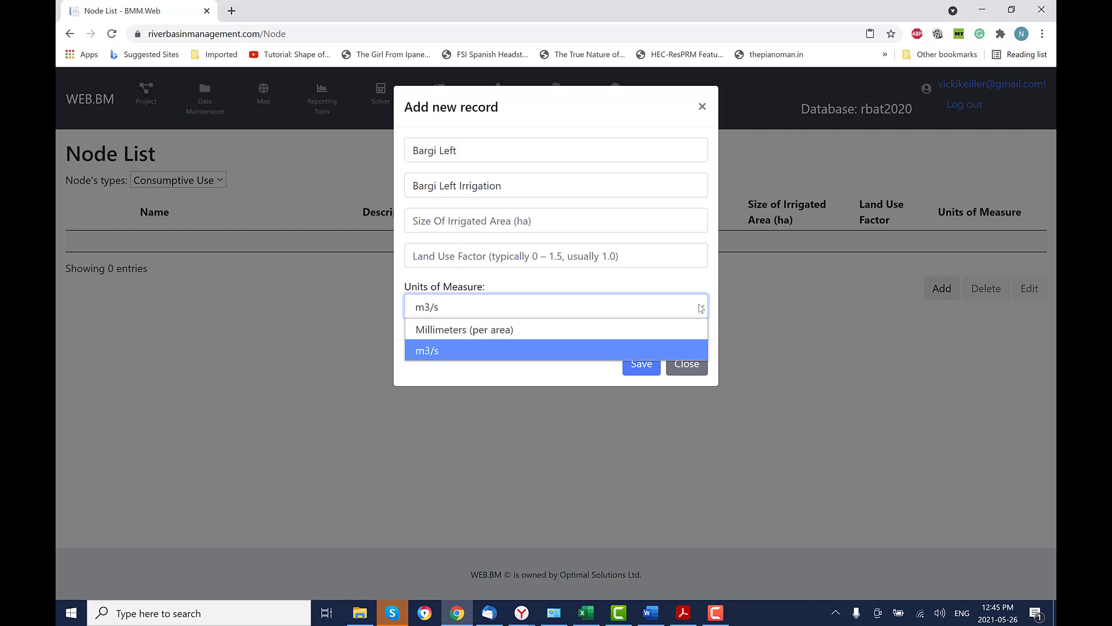
click(557, 356)
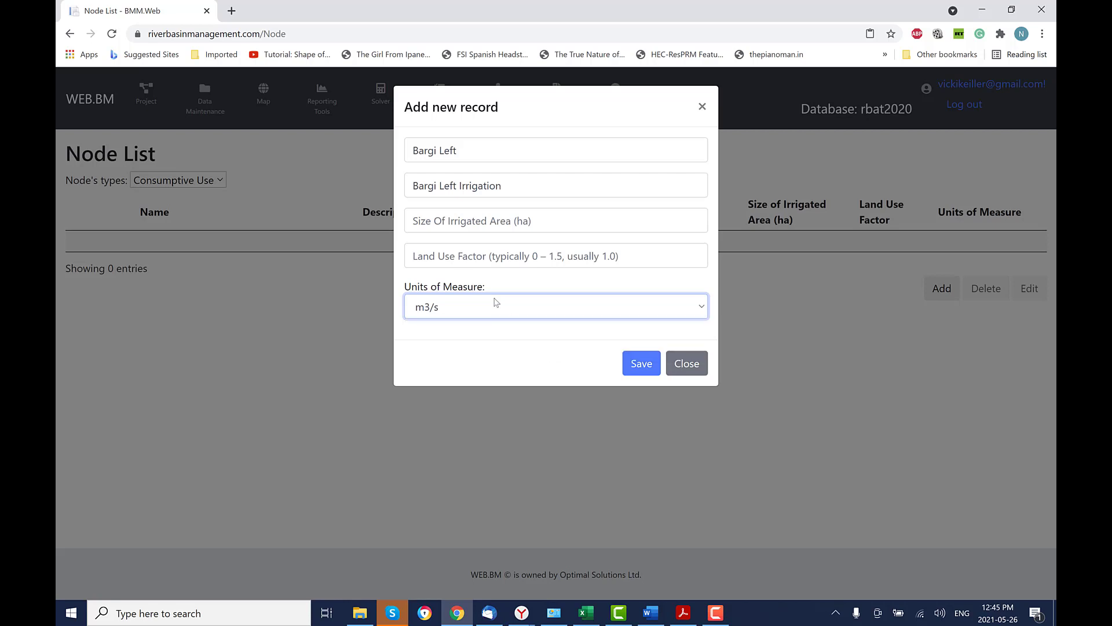
click(416, 261)
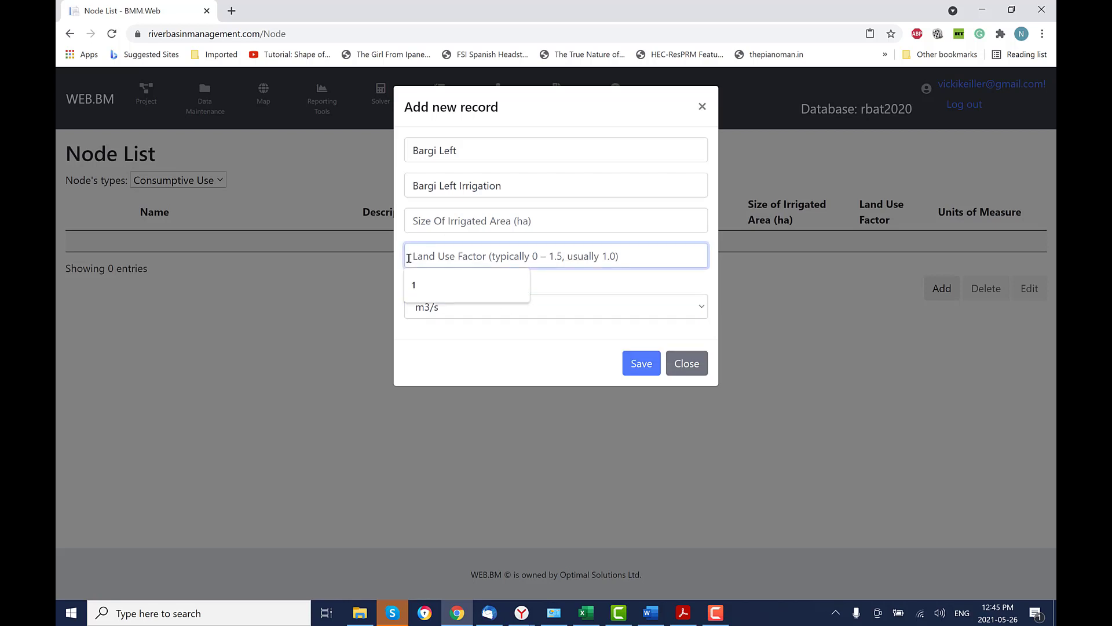
text(1)
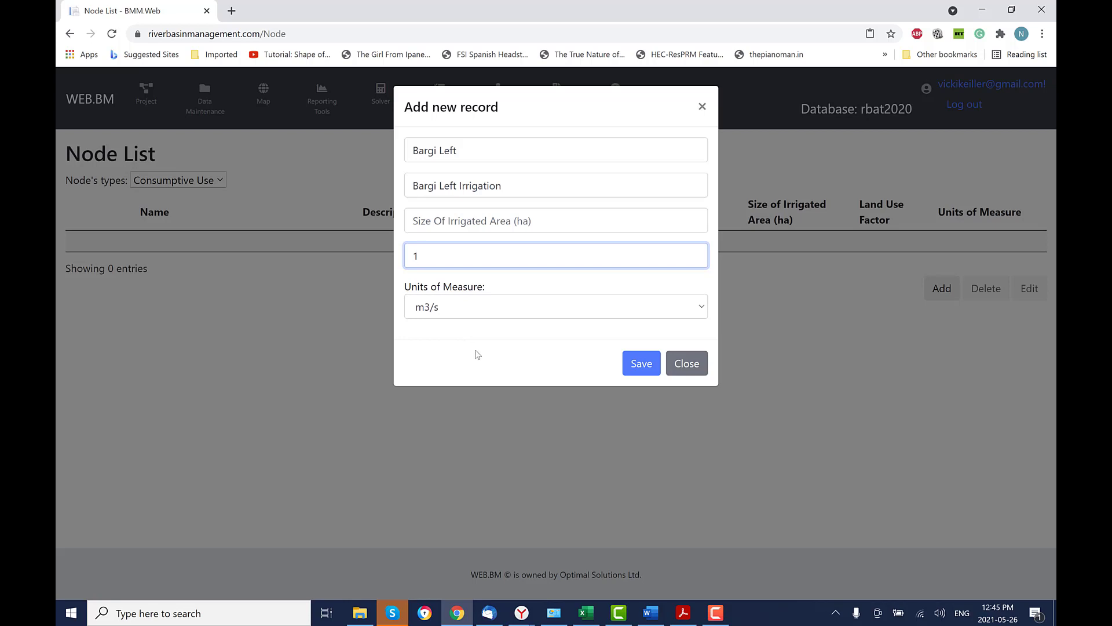
click(640, 368)
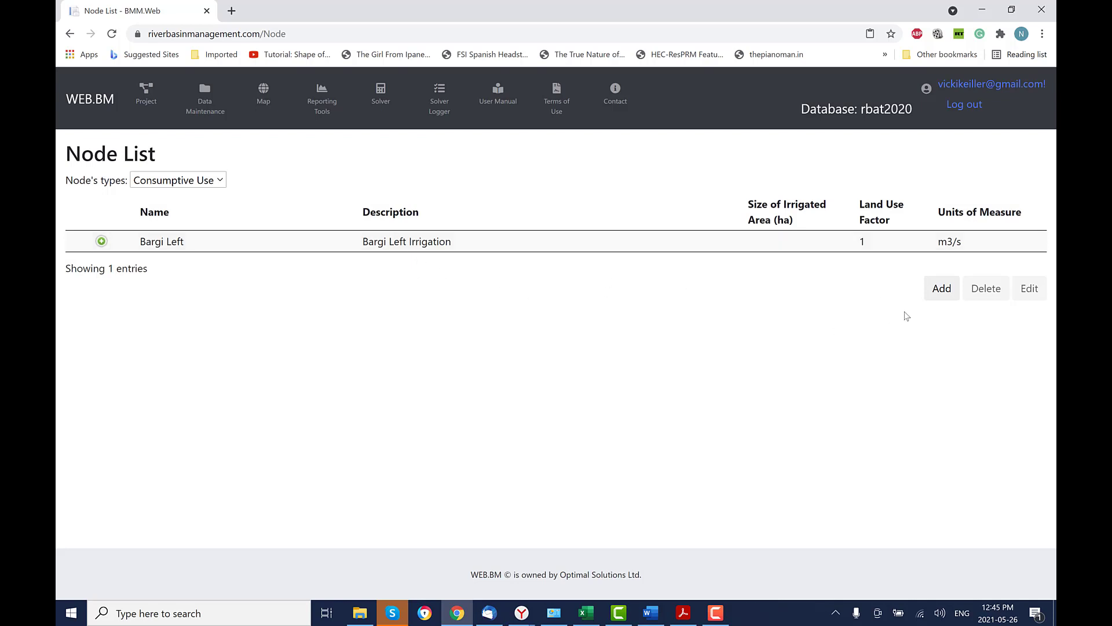
Add 'Bargi Right' ('Bargi Right Irrigation') with land use factor 1 in m3/s.
click(942, 290)
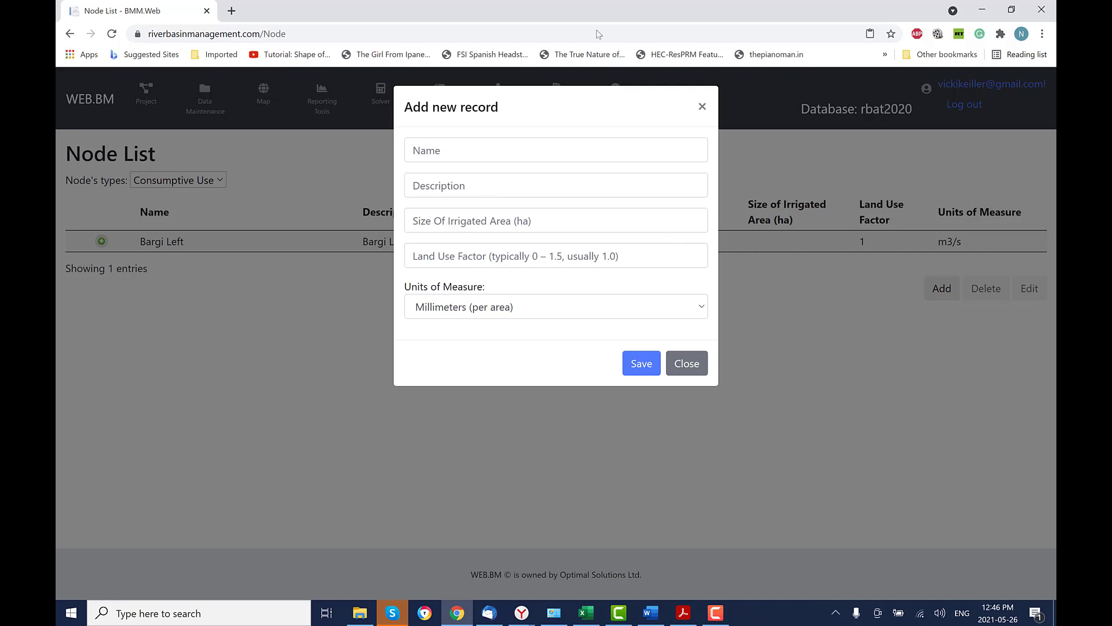
click(502, 151)
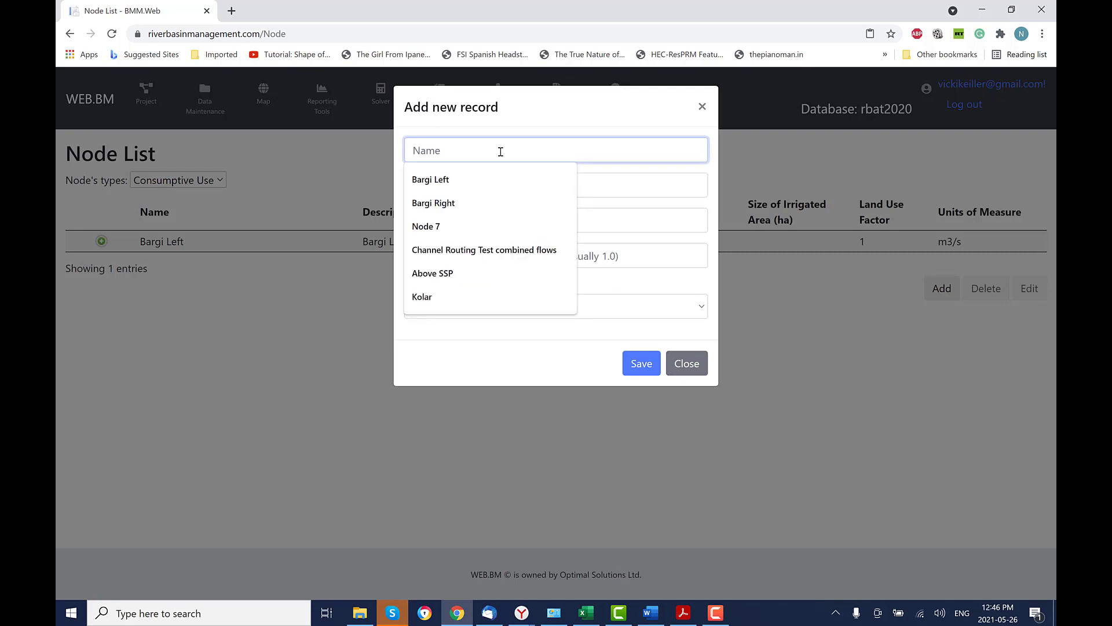
text(Bargi Rigth)
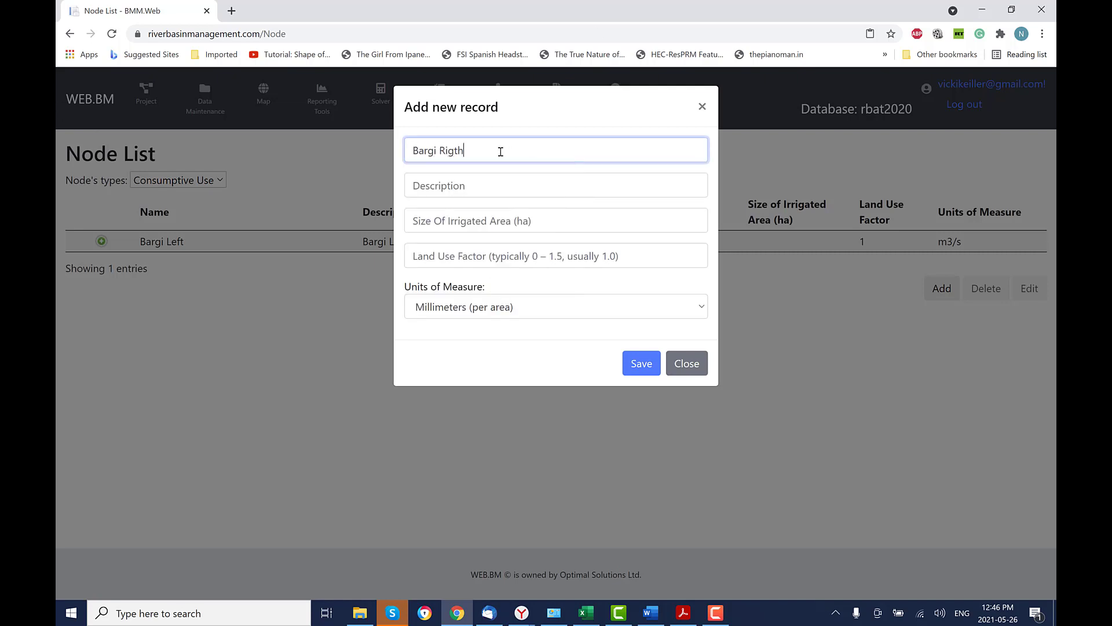
click(464, 190)
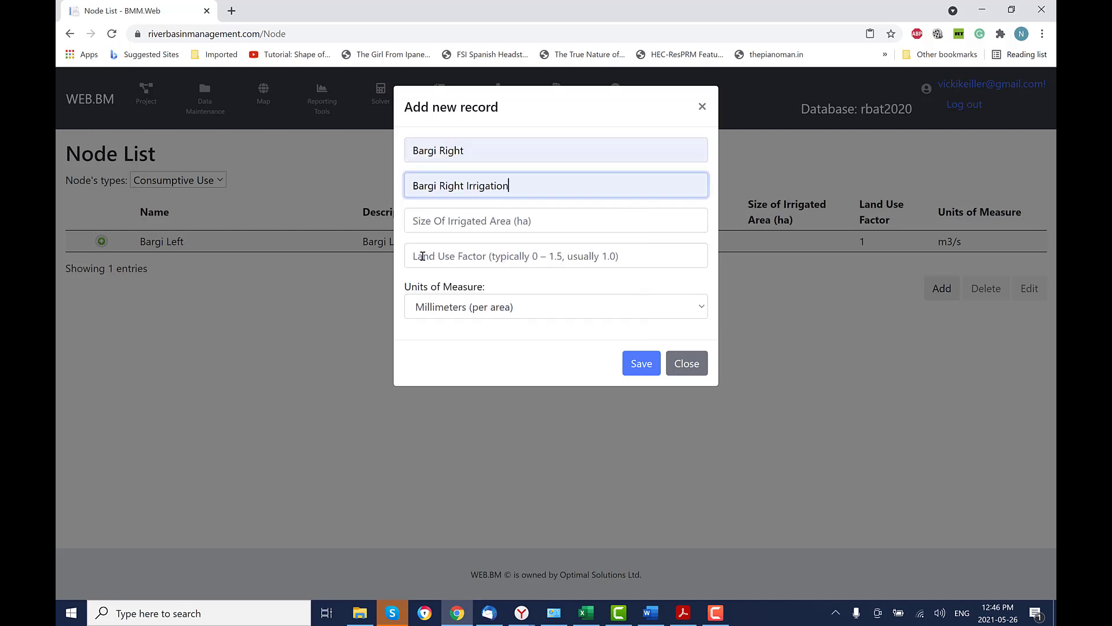
click(424, 256)
text(1)
click(449, 306)
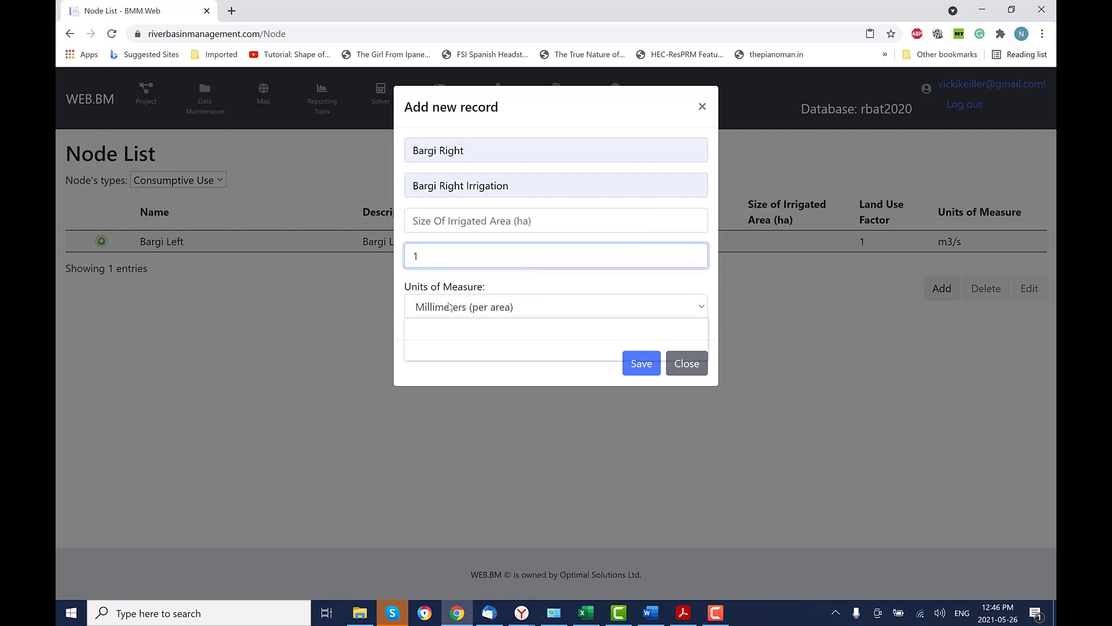
click(438, 353)
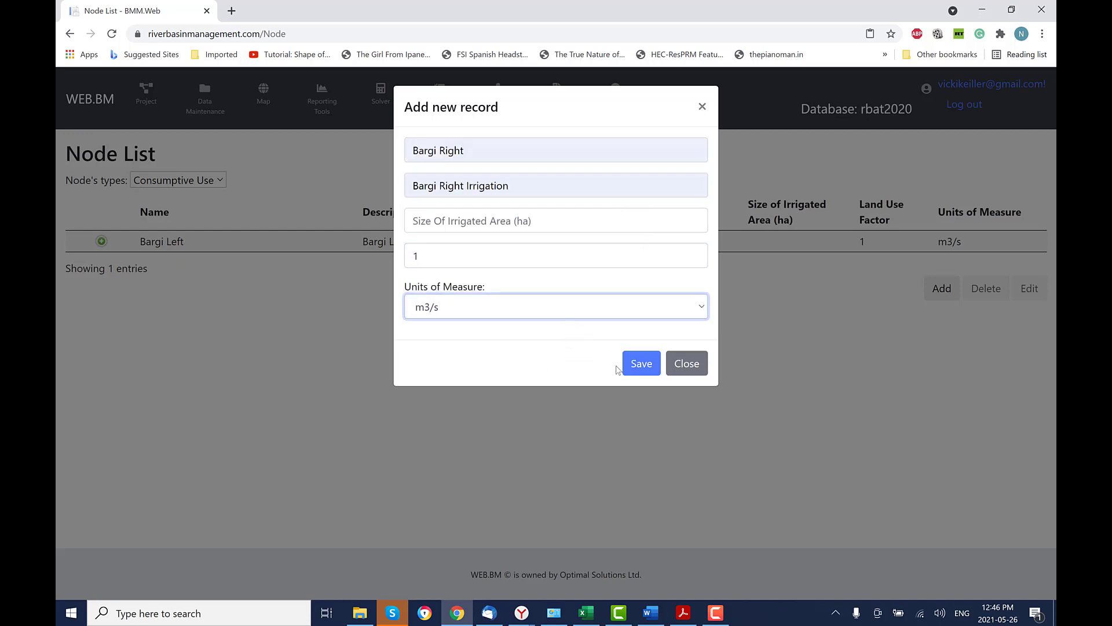
click(651, 364)
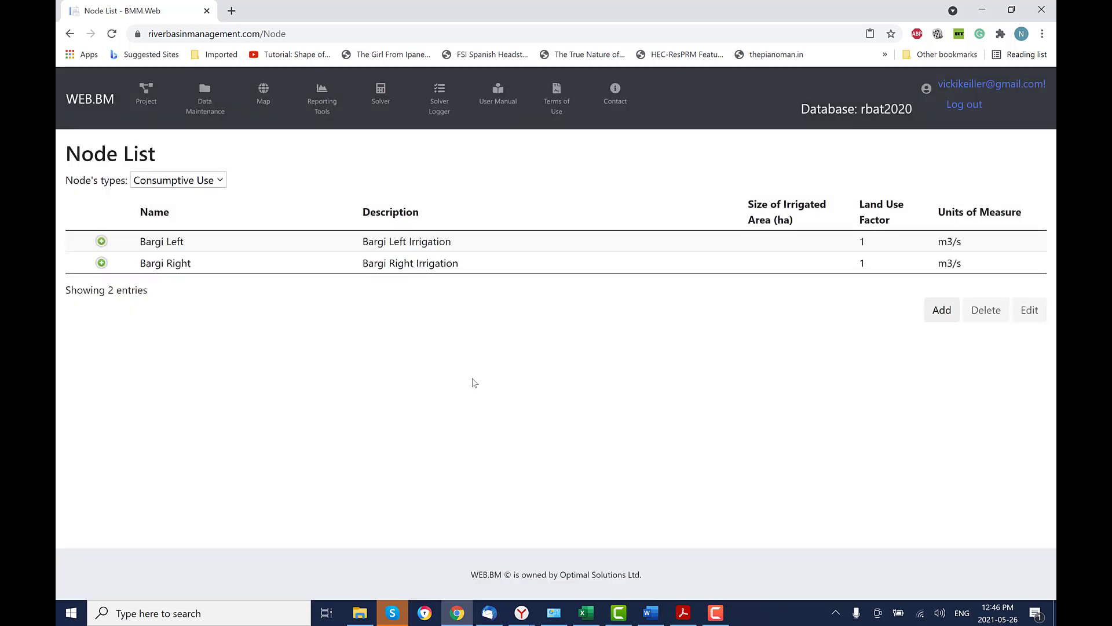
In Bargi Reservoir System, assign Bargi, Bargi Left, Bargi Reservoir Inflow, Bargi Right and Node 7.
click(146, 100)
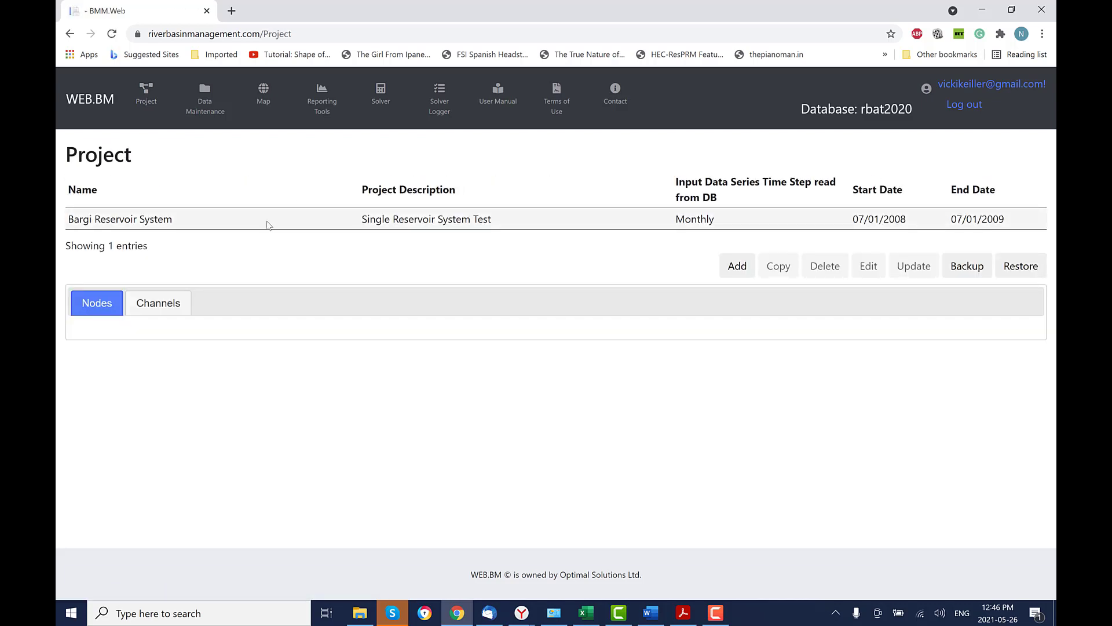
click(267, 222)
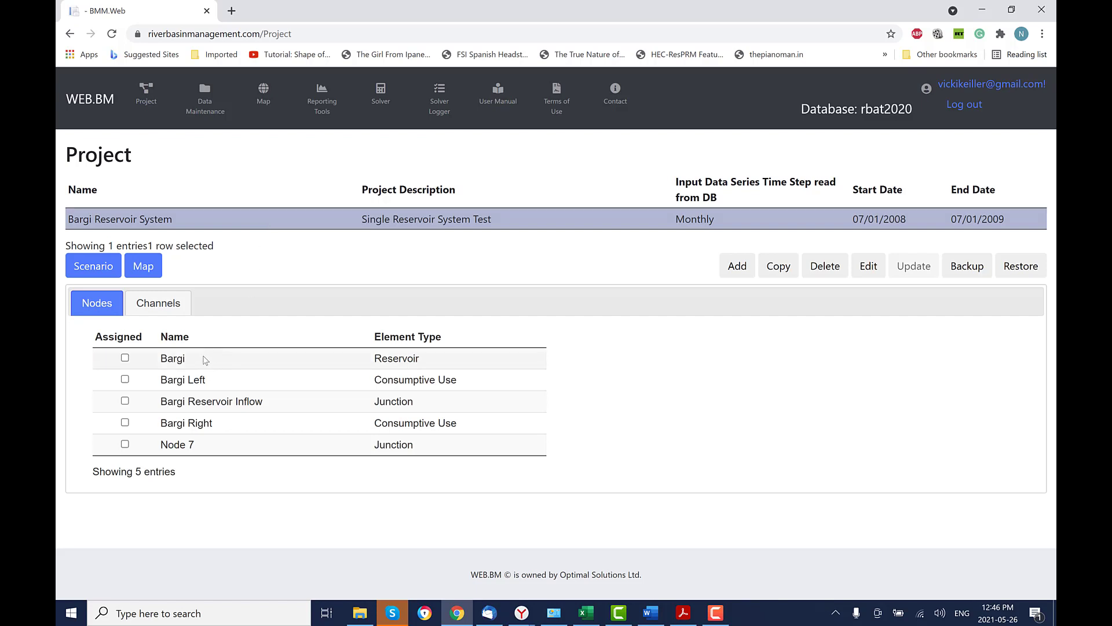
click(125, 358)
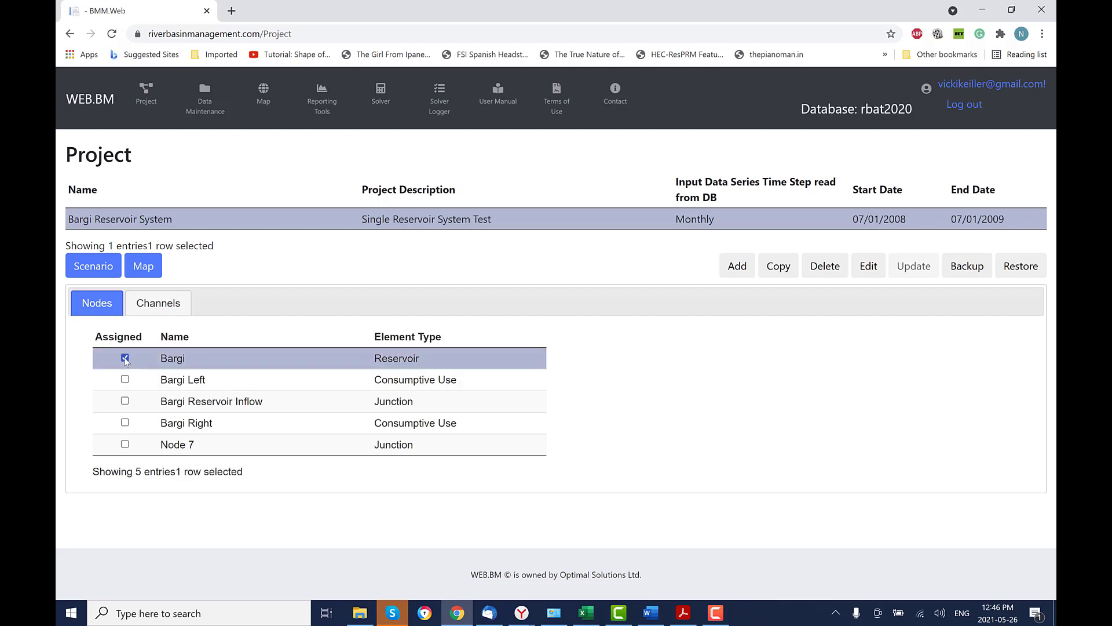
click(126, 380)
click(124, 401)
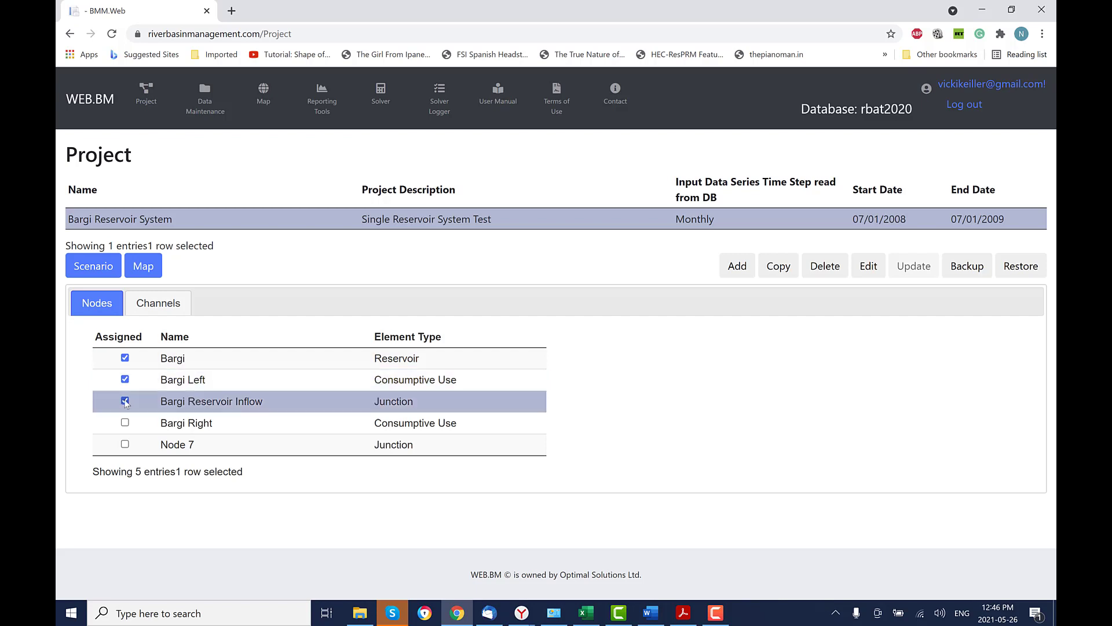
click(125, 422)
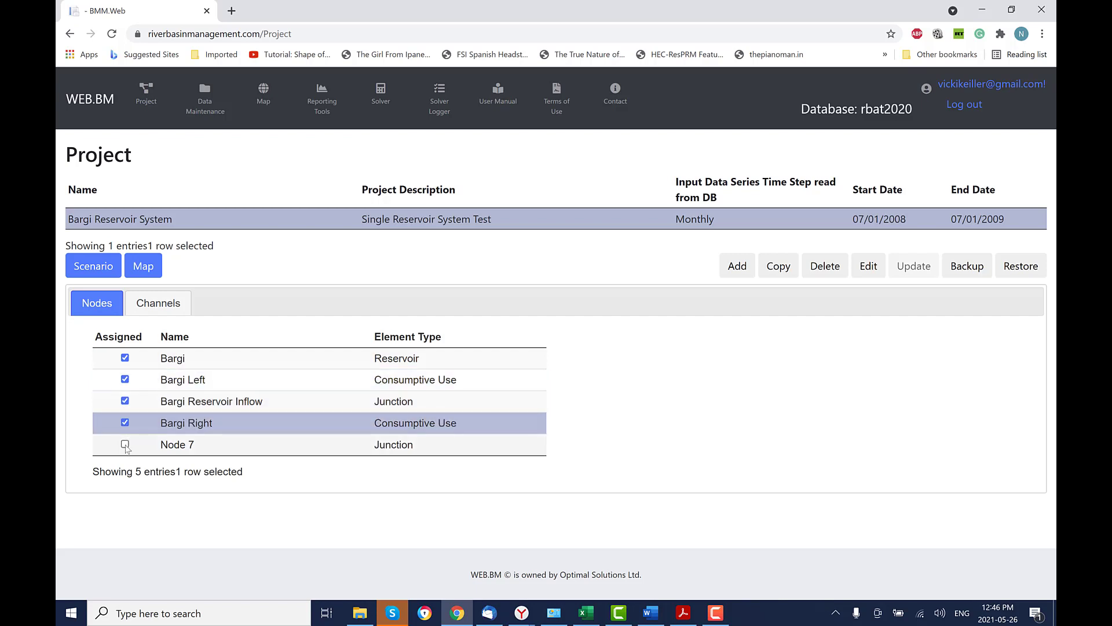
click(124, 444)
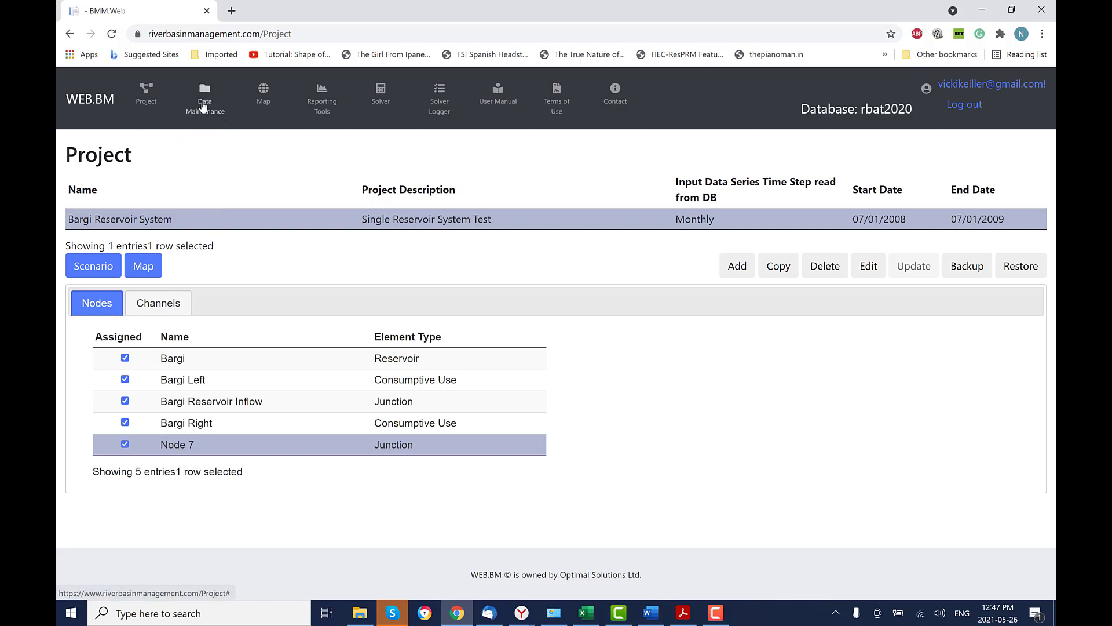
click(220, 109)
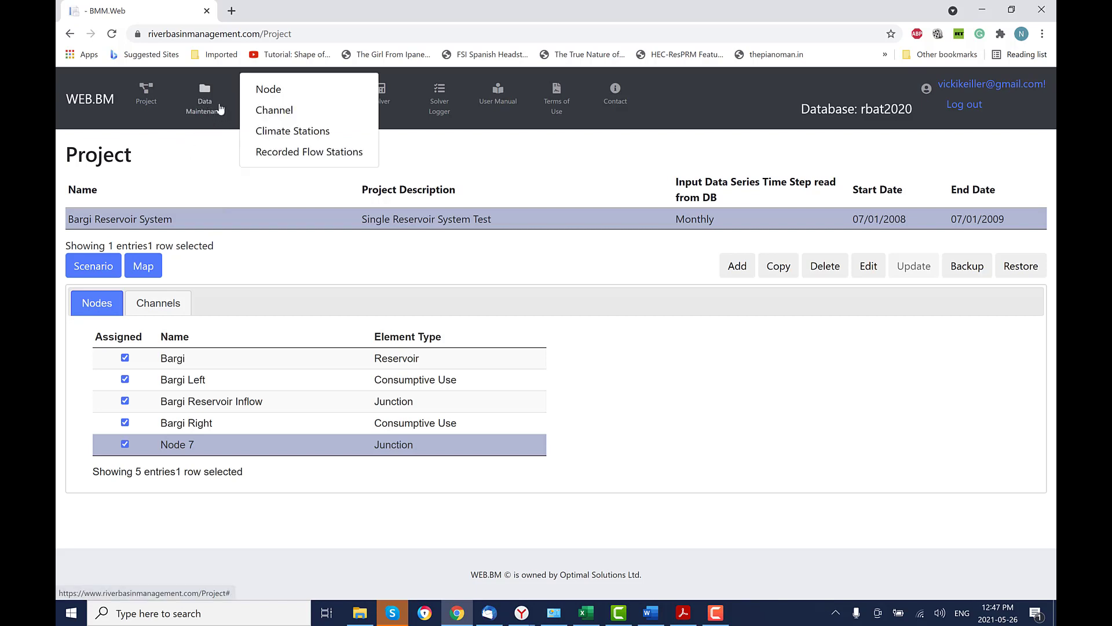
Open Bargi Reservoir Inflow's natural flow data with start import date 07/01/2008.
click(272, 90)
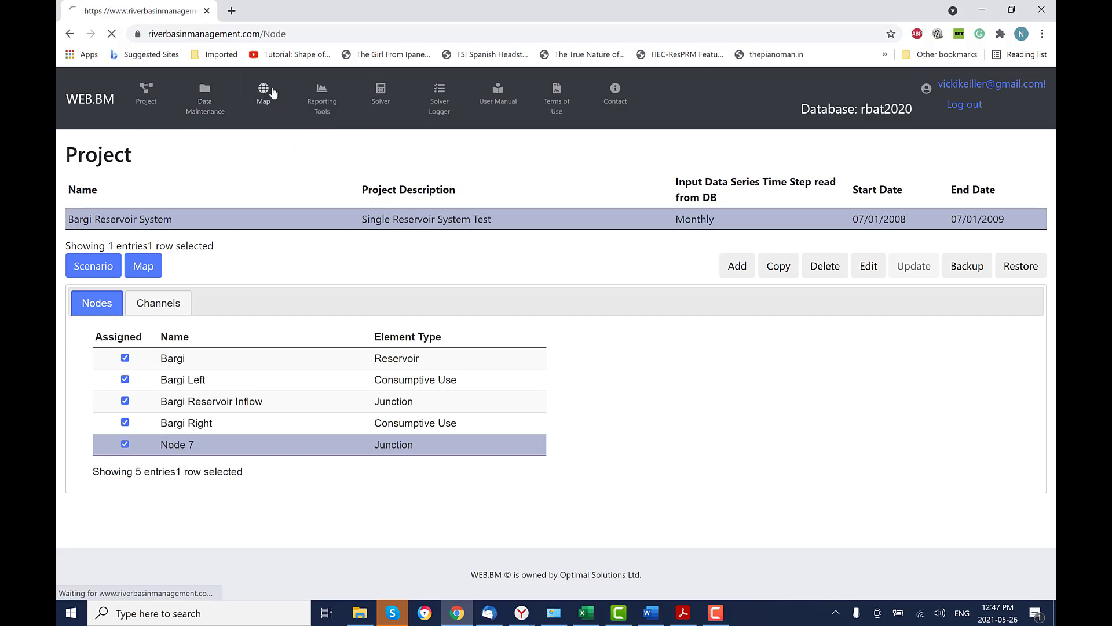
click(177, 180)
click(180, 242)
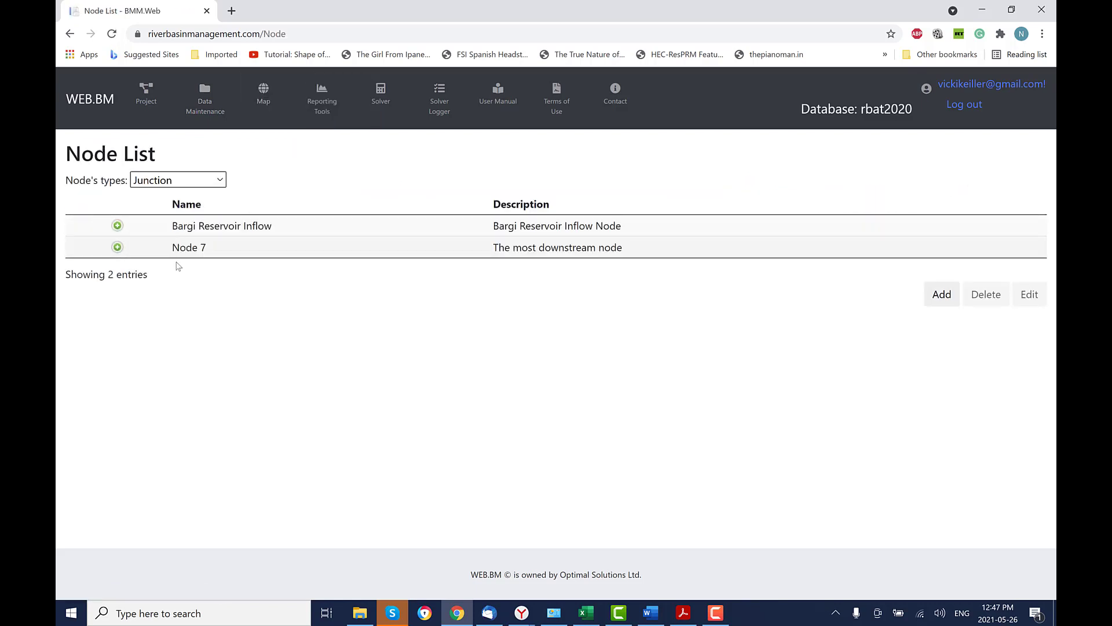
click(118, 226)
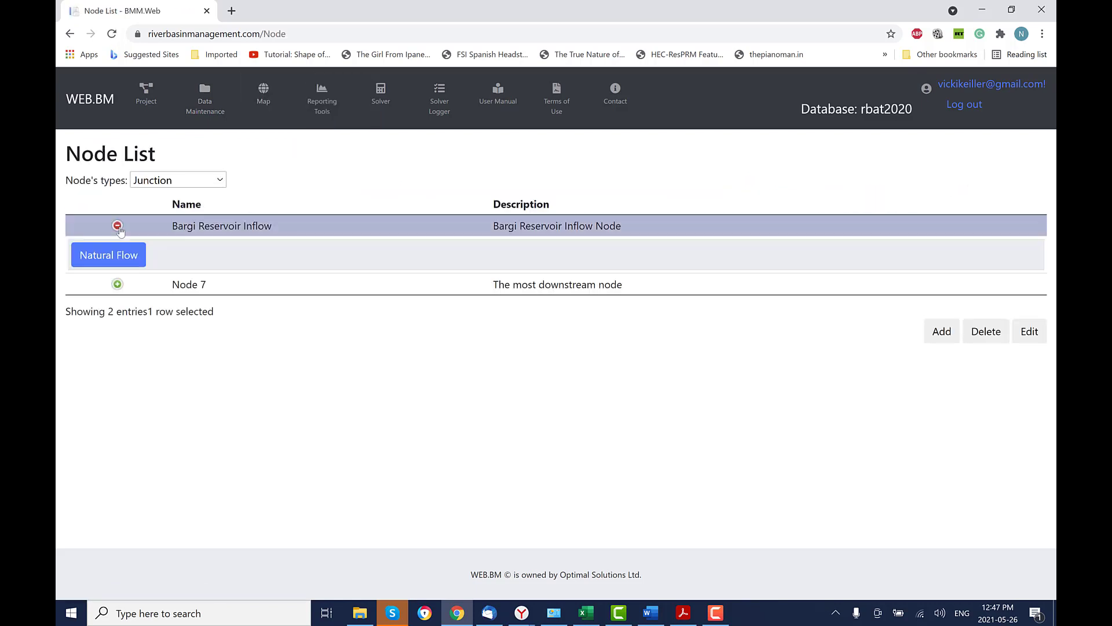
click(117, 260)
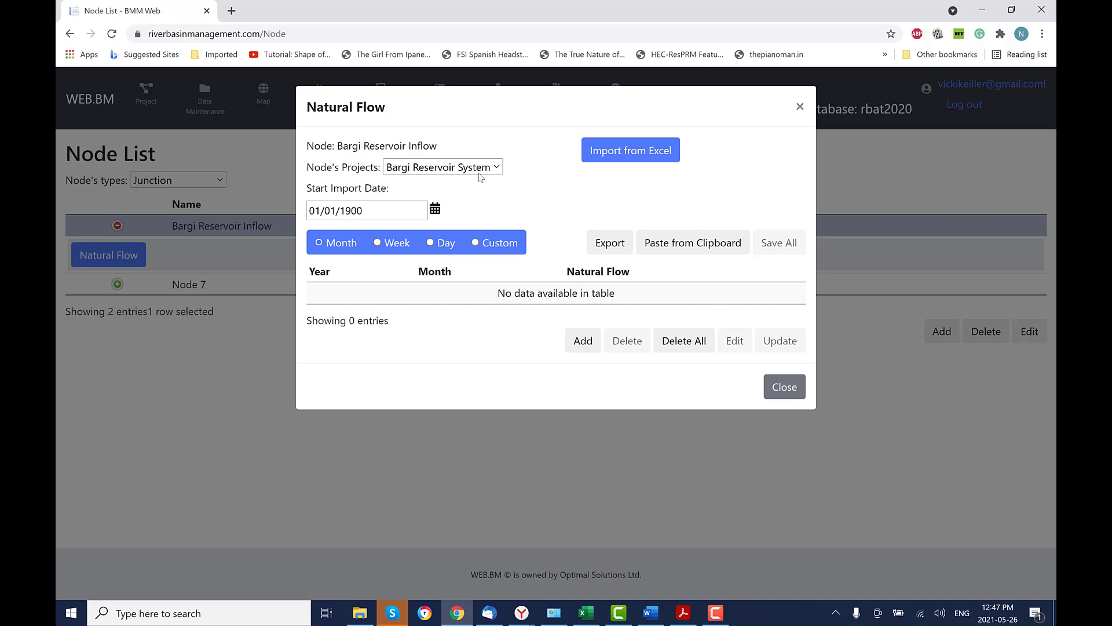
double_click(341, 214)
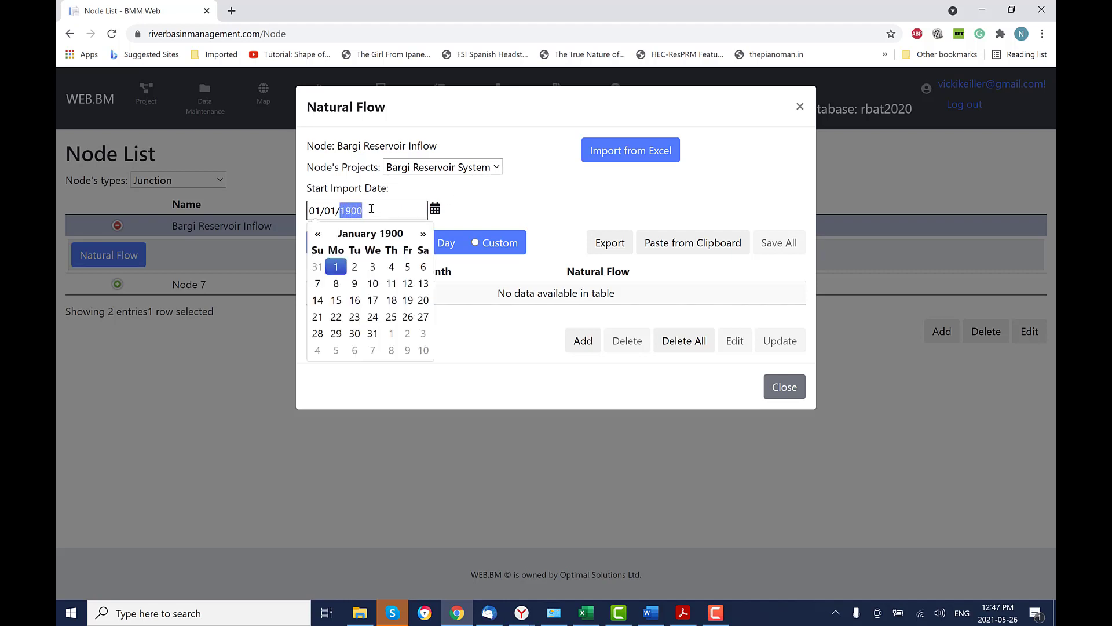
text(2008)
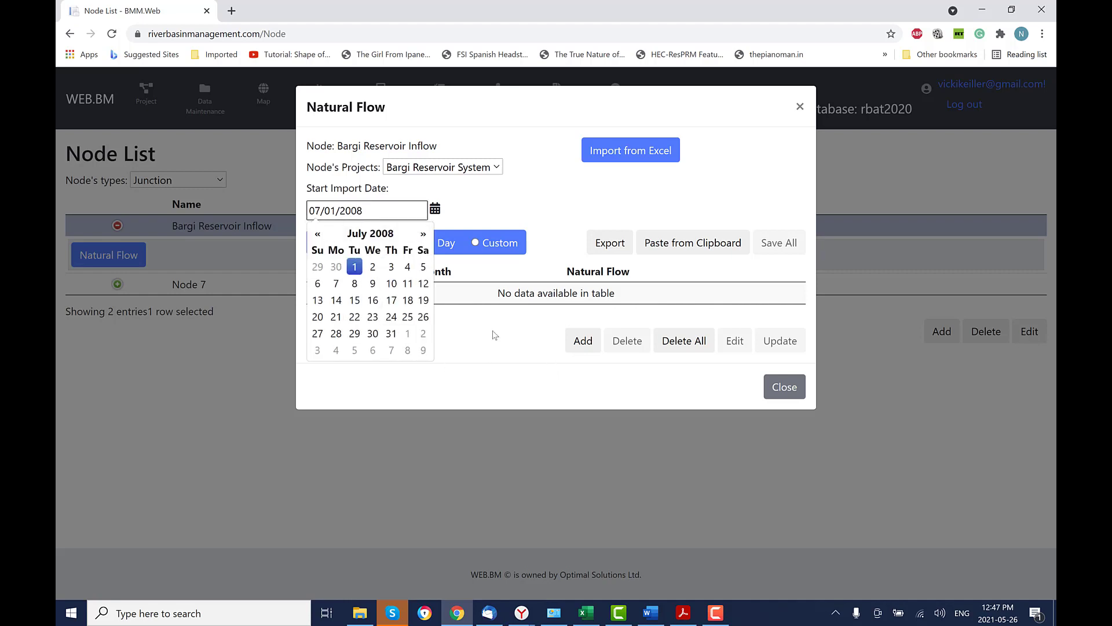
click(486, 329)
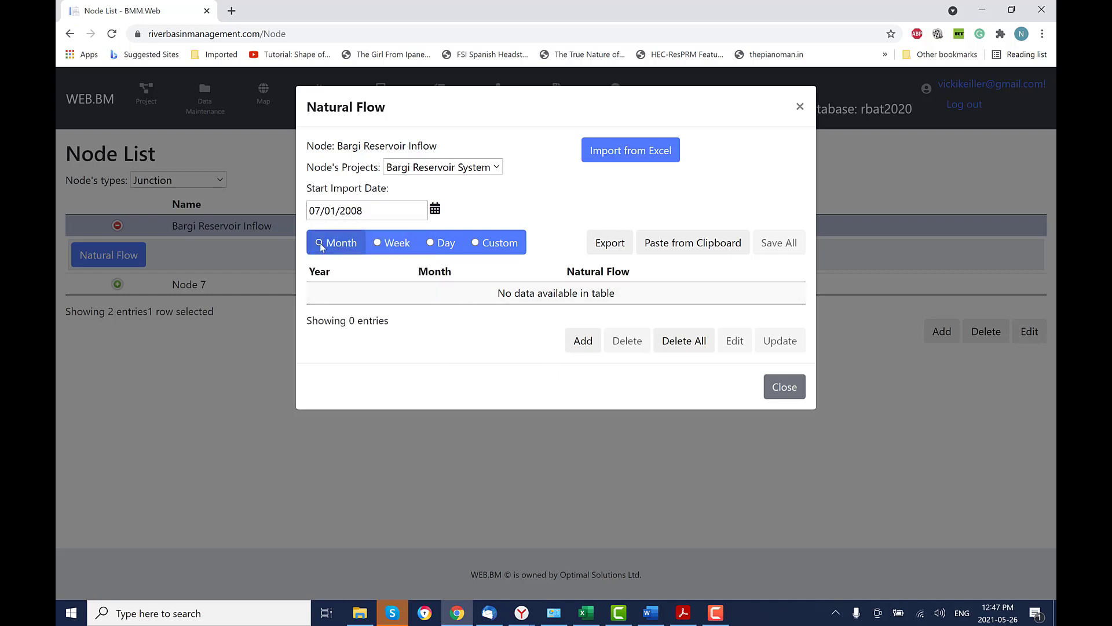
Paste the twelve monthly flow values from Excel, starting at 467.002, and save them.
click(586, 613)
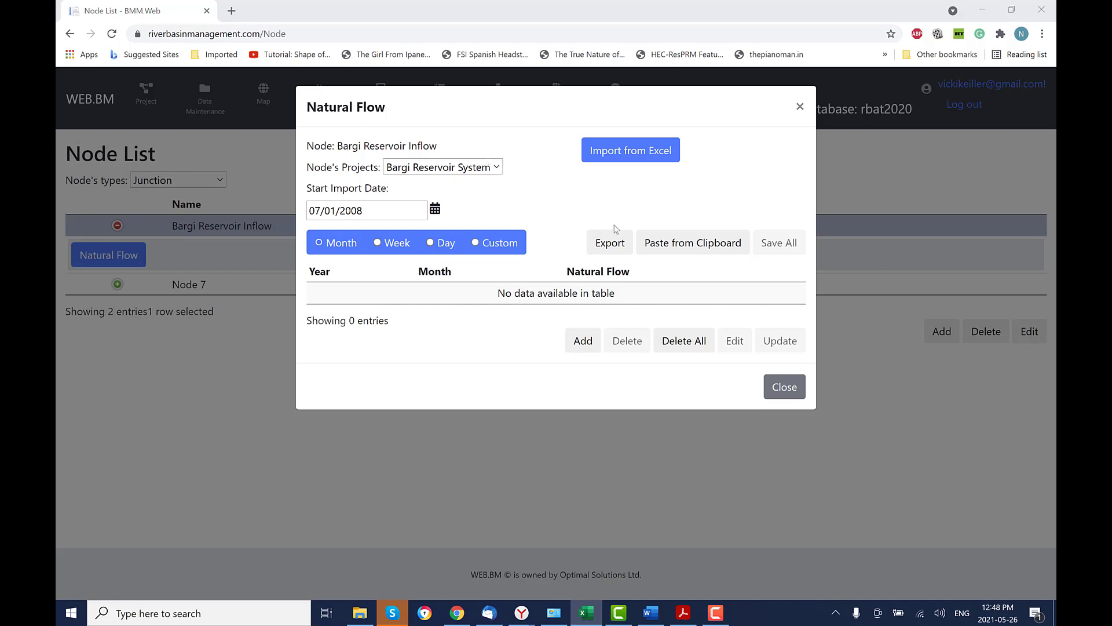
click(703, 243)
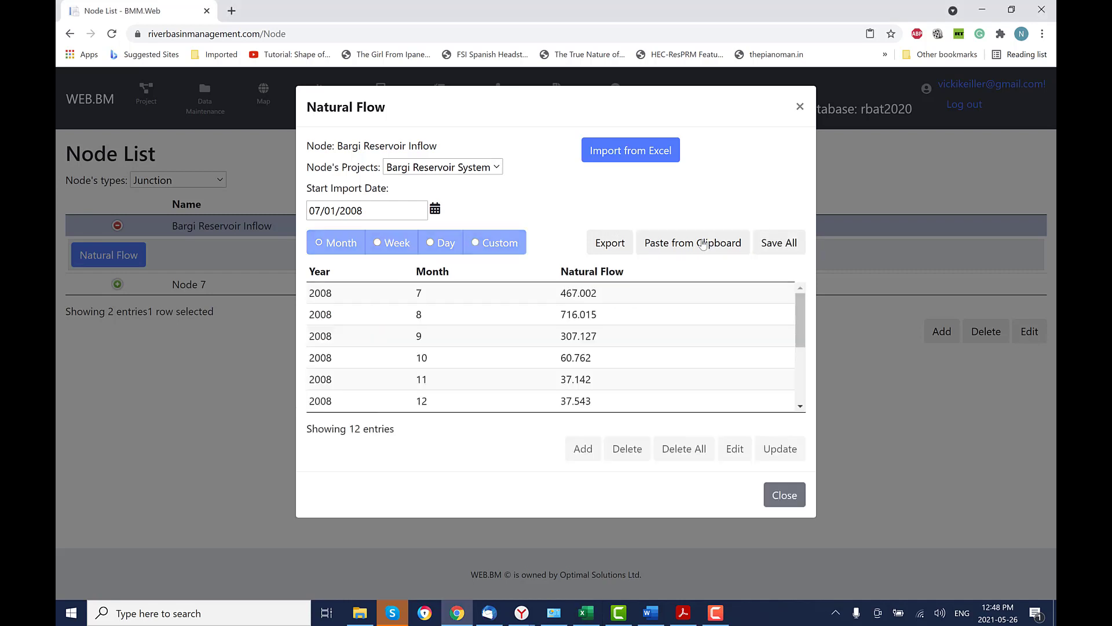
click(786, 246)
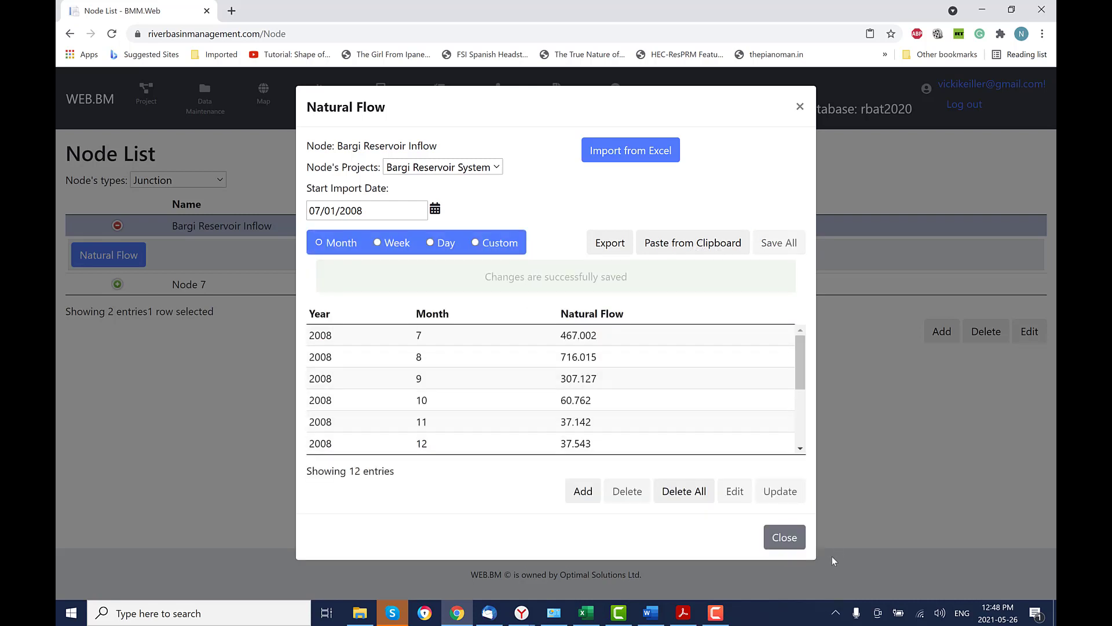
click(789, 543)
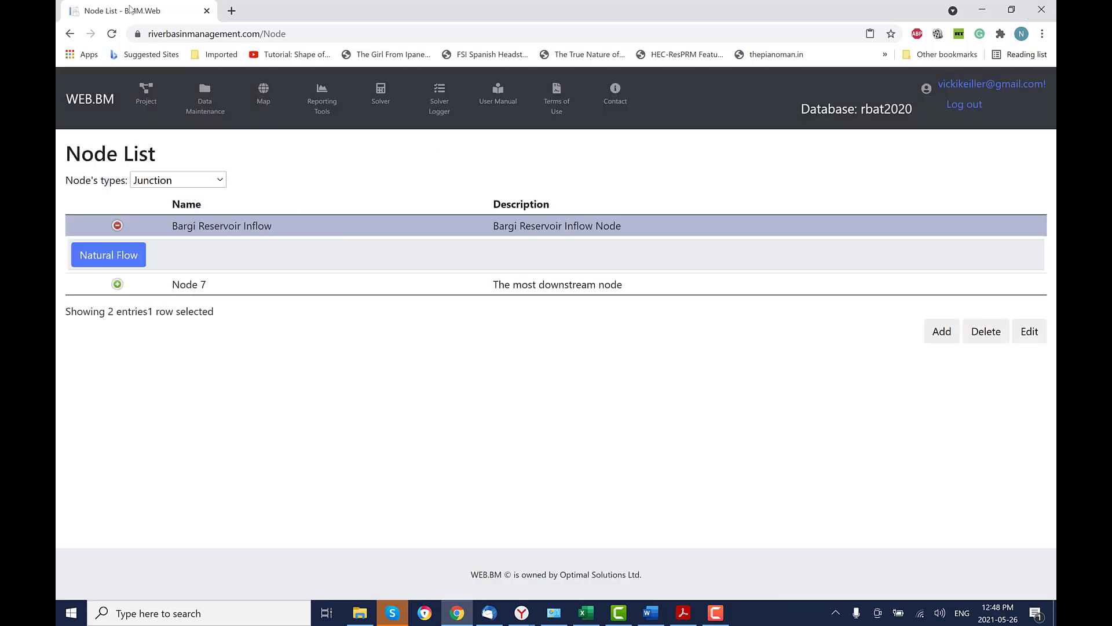
Open Bargi Left's water use data and set the start import date to 07/01/2008.
click(191, 180)
click(194, 221)
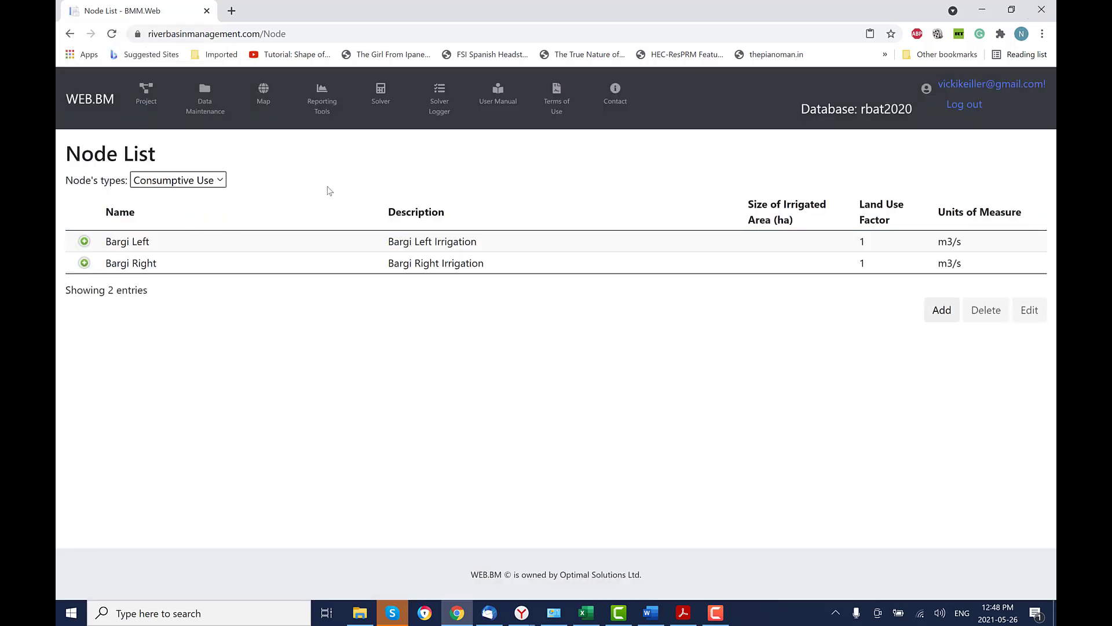
click(84, 243)
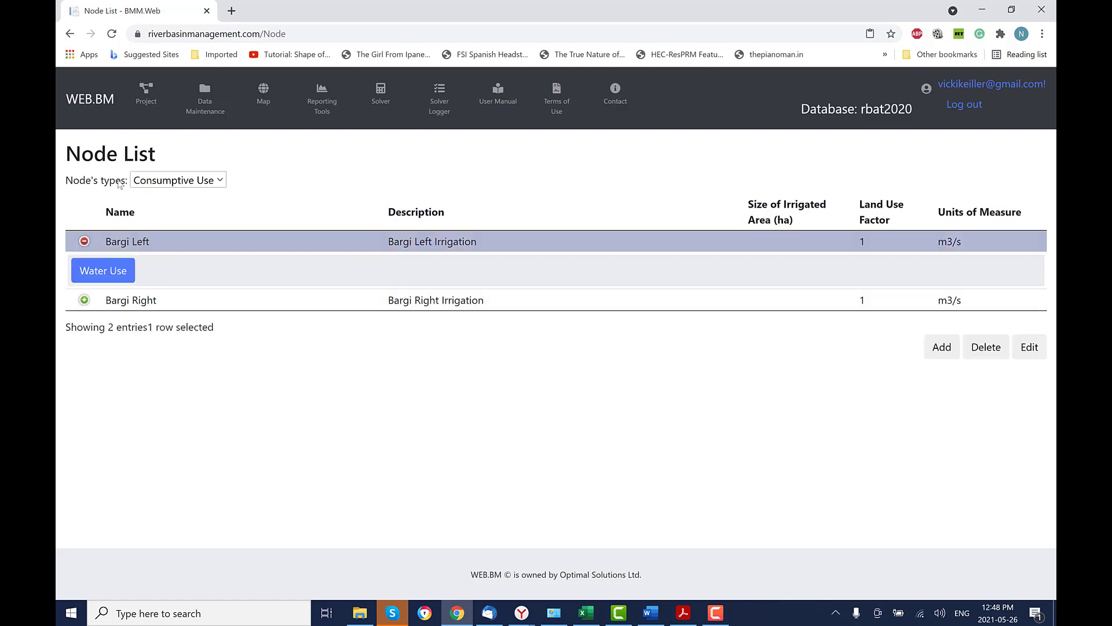
key(alt+Tab)
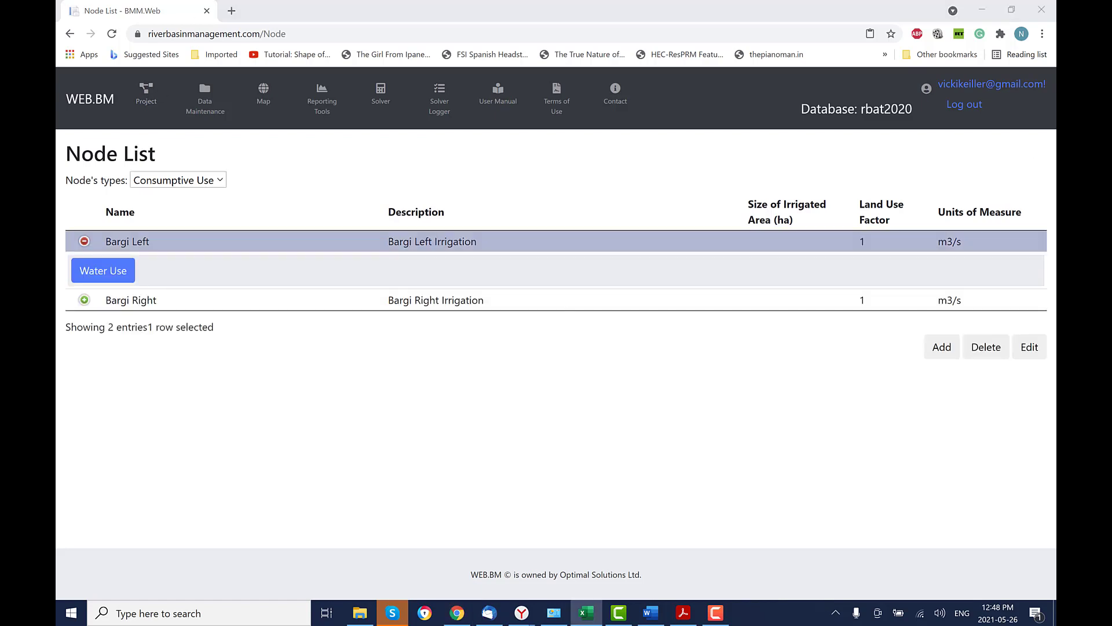
click(106, 273)
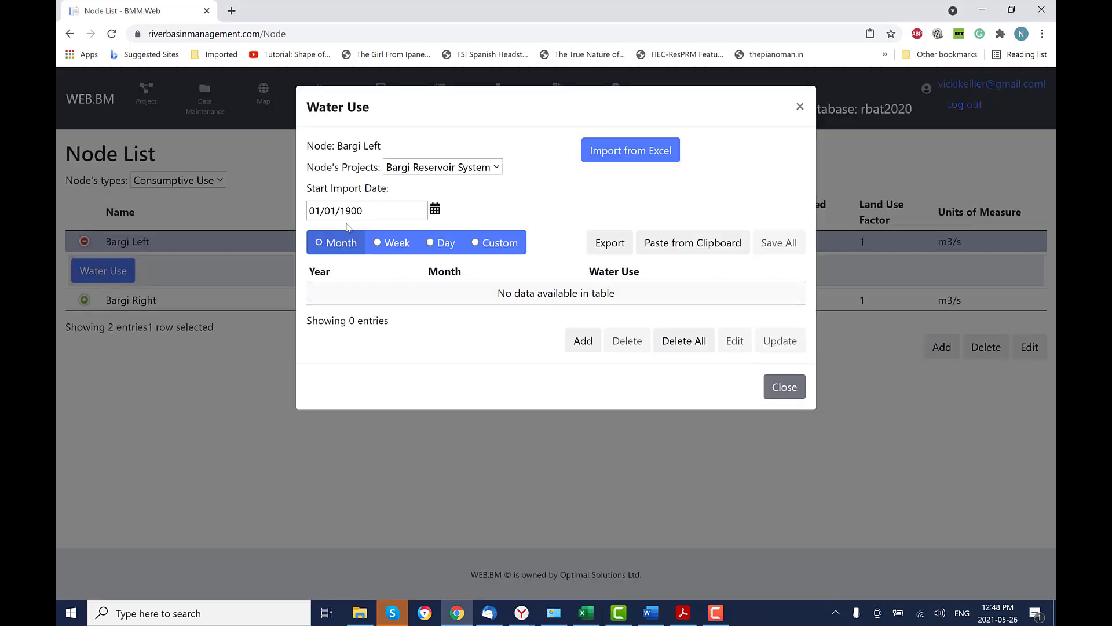
click(375, 212)
key(BackSpace)
key(BackSpace)
key(BackSpace)
key(BackSpace)
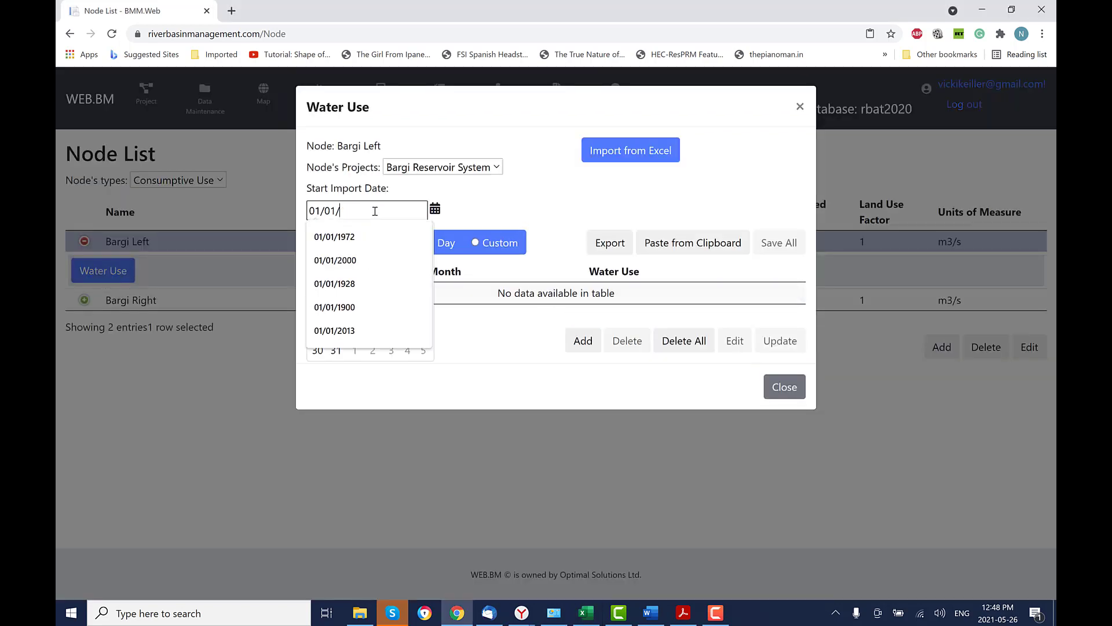
text(2008)
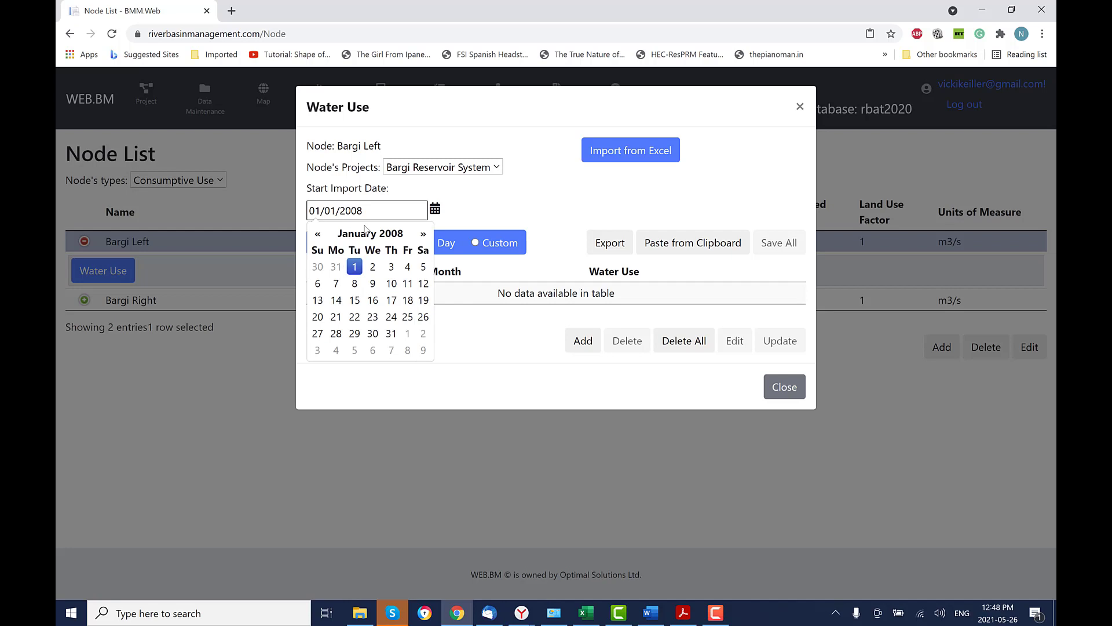
click(423, 234)
click(424, 234)
click(424, 234)
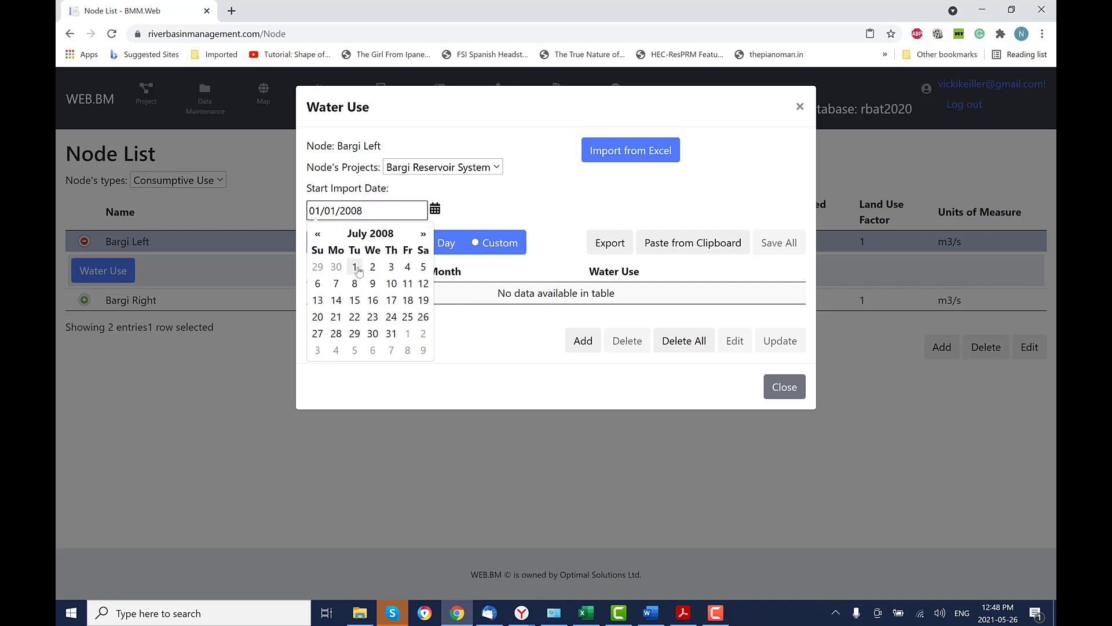
click(355, 267)
click(503, 373)
Paste Bargi Left's 12 monthly water use values and save them.
click(707, 244)
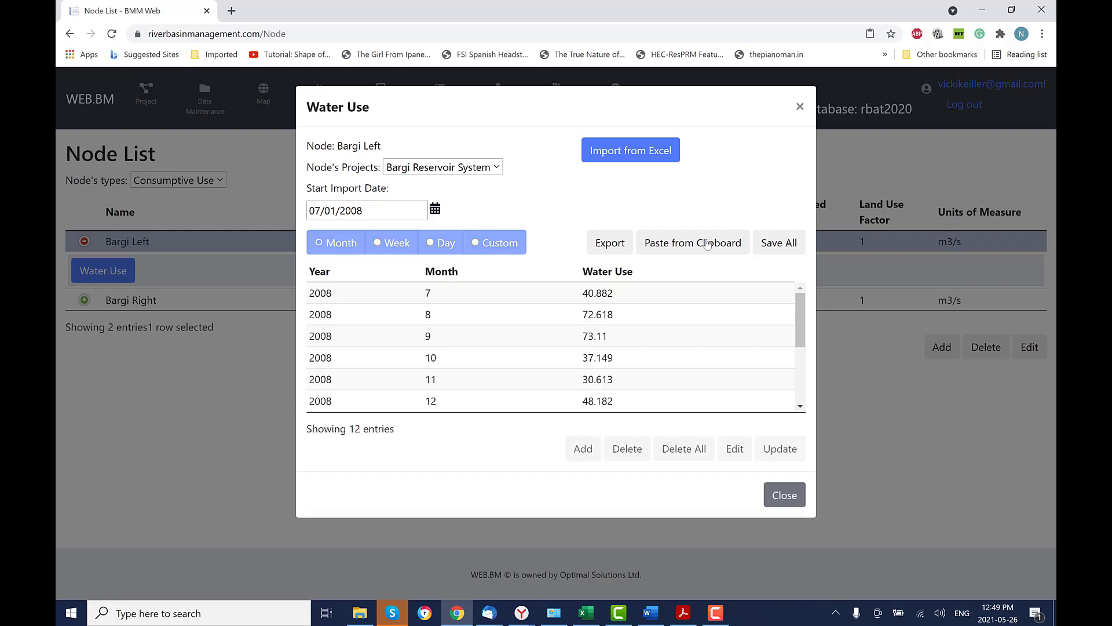
click(777, 242)
click(785, 537)
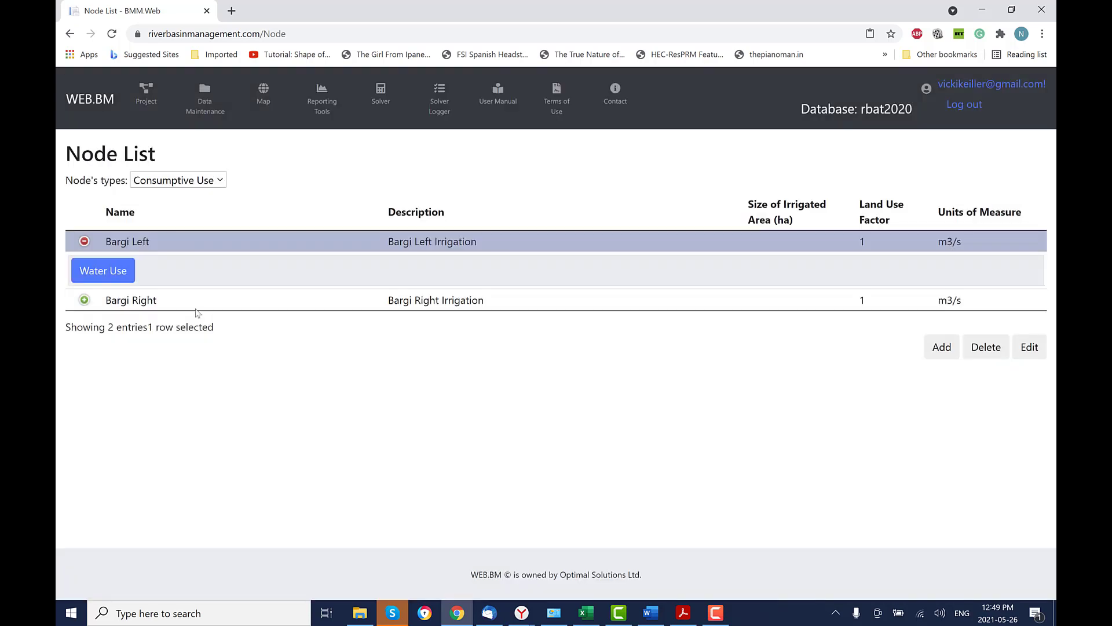
Load Bargi Right's 12 monthly water use values from 07/01/2008 and save them.
click(84, 241)
click(84, 262)
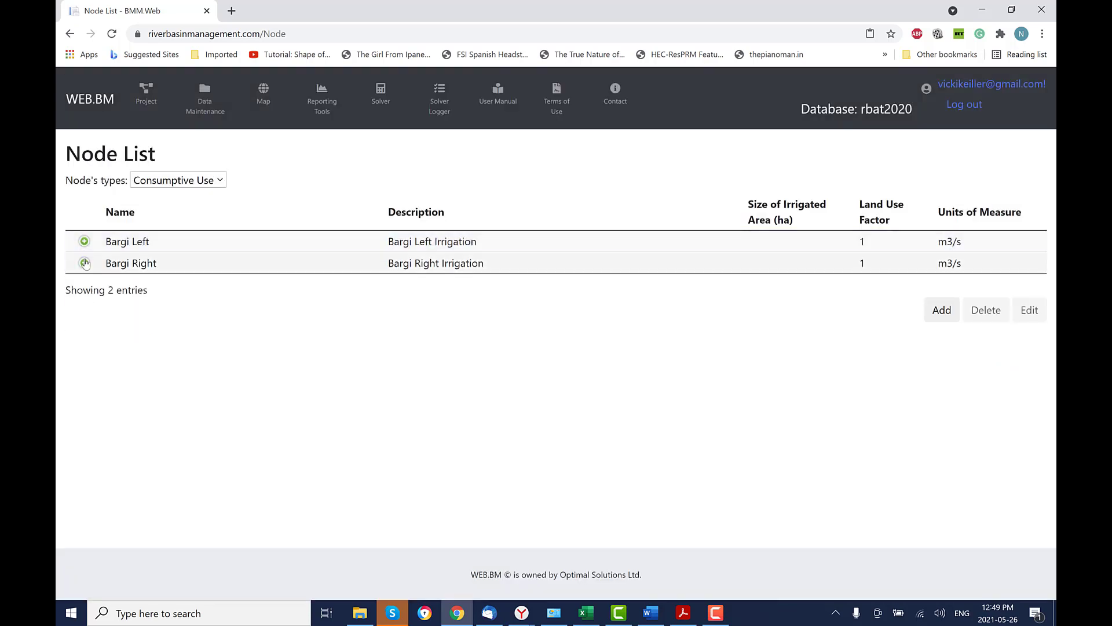
click(93, 293)
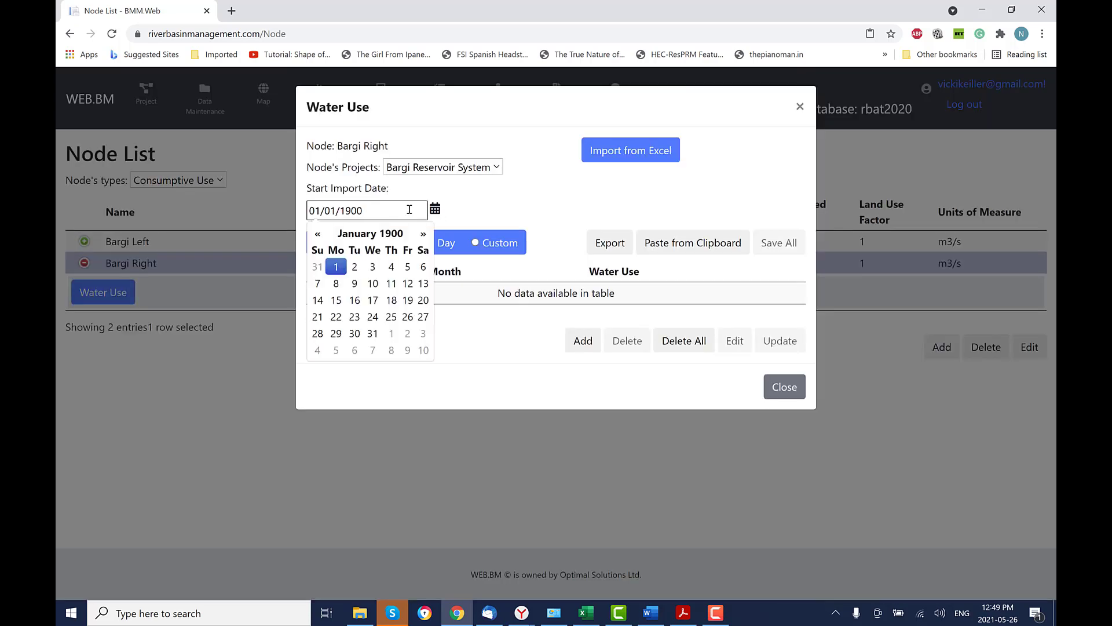
key(BackSpace)
key(BackSpace)
key(BackSpace)
key(BackSpace)
text(2008)
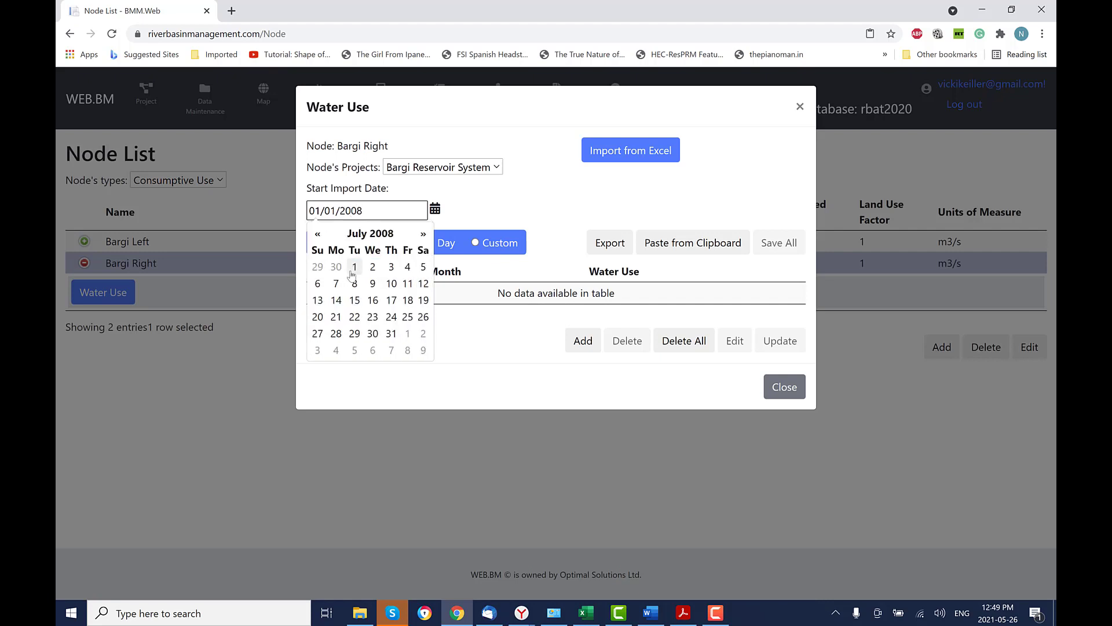
click(353, 270)
click(474, 313)
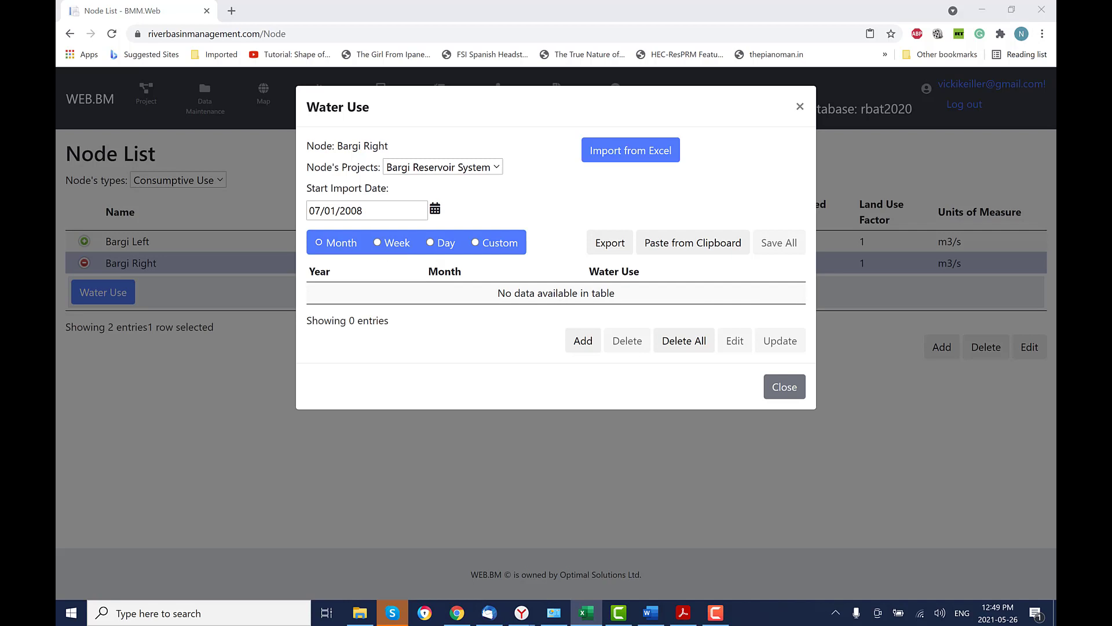
click(786, 243)
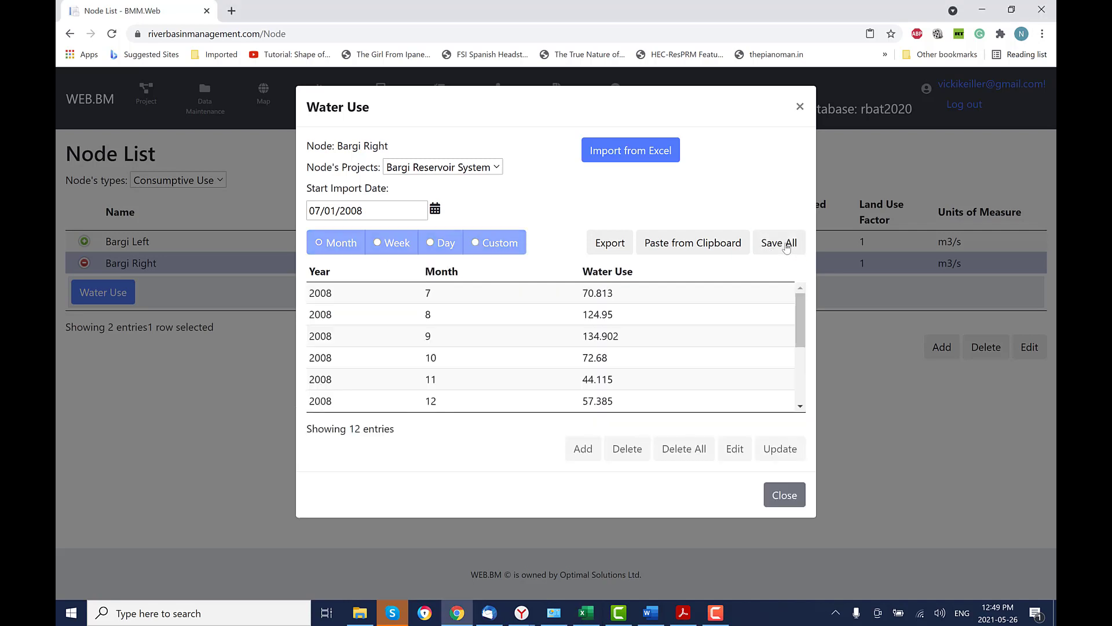
Reopen Bargi Left's water use to verify the saved values.
click(84, 263)
click(84, 241)
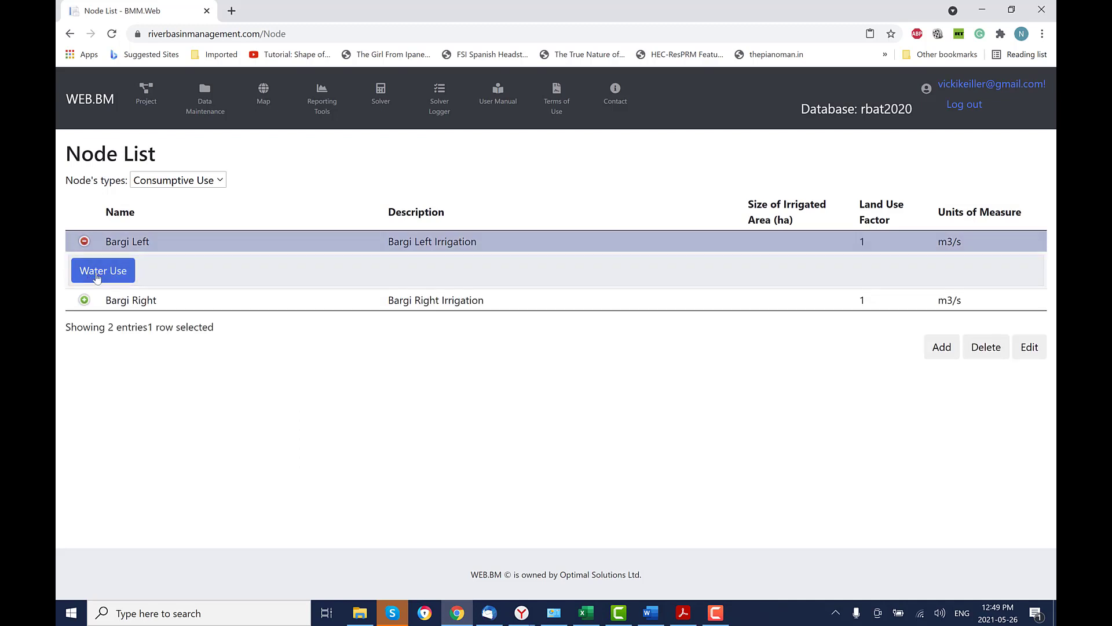
click(100, 276)
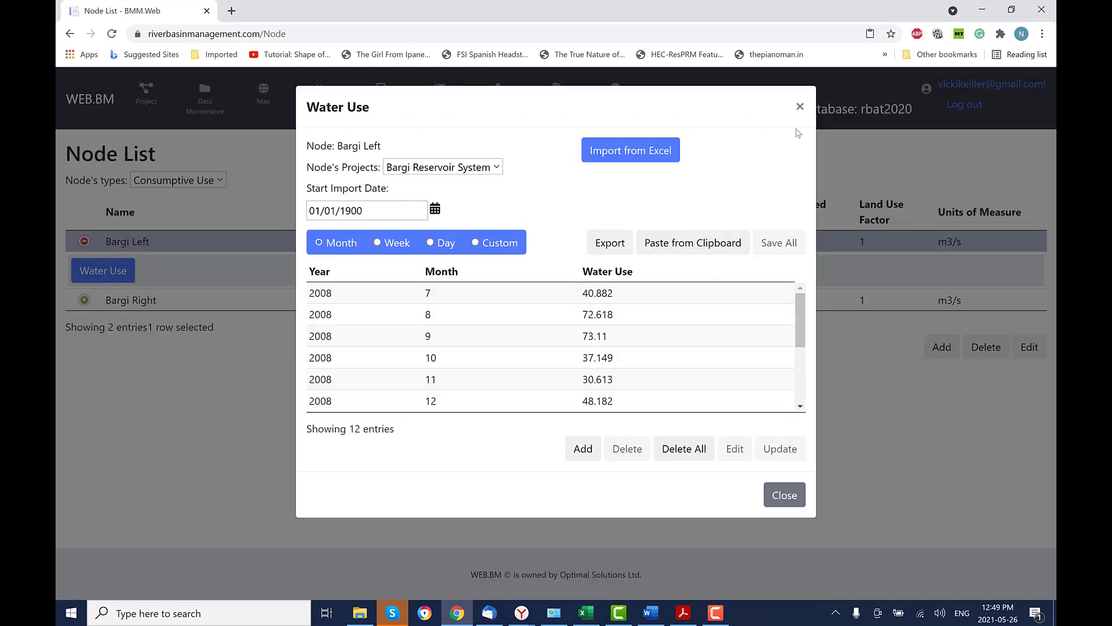
click(798, 104)
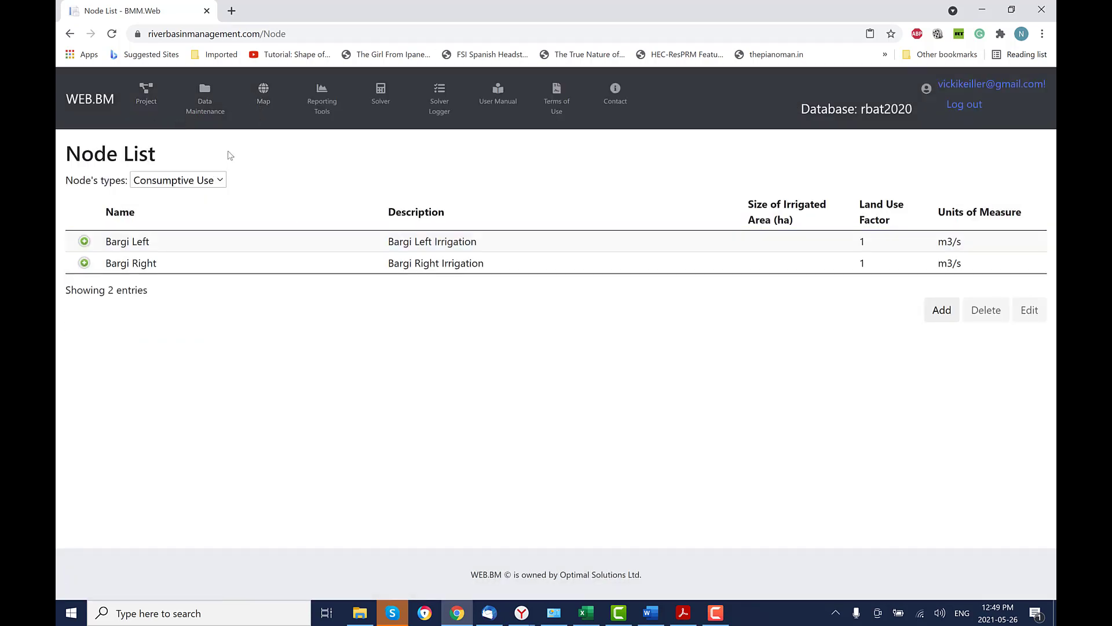
Go to the Climate Stations list and select Bargi Evaporation.
click(205, 99)
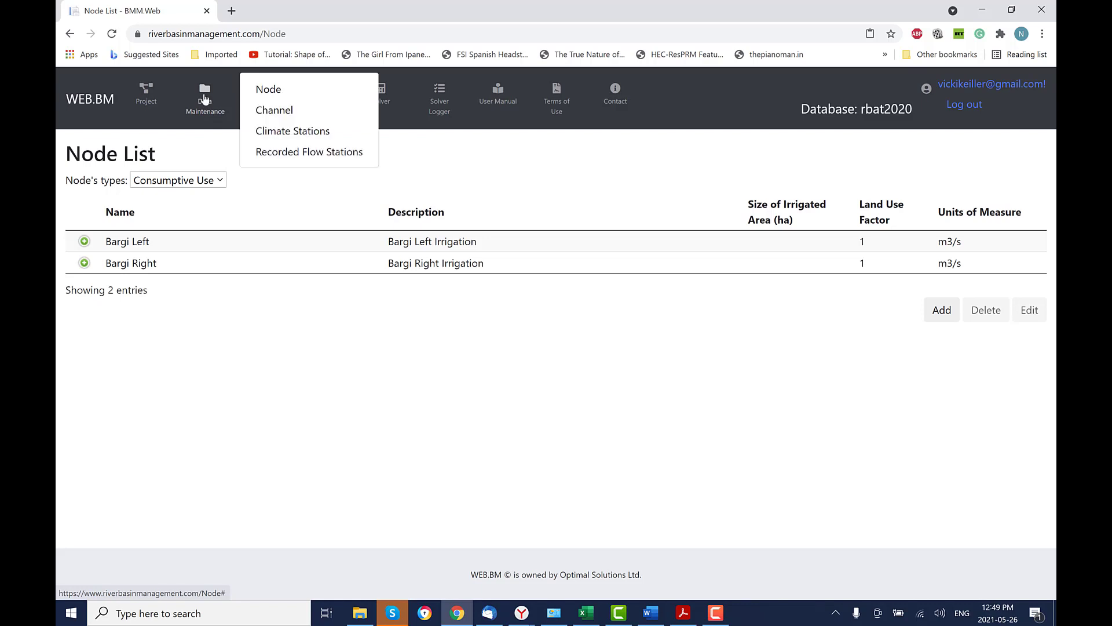
click(322, 134)
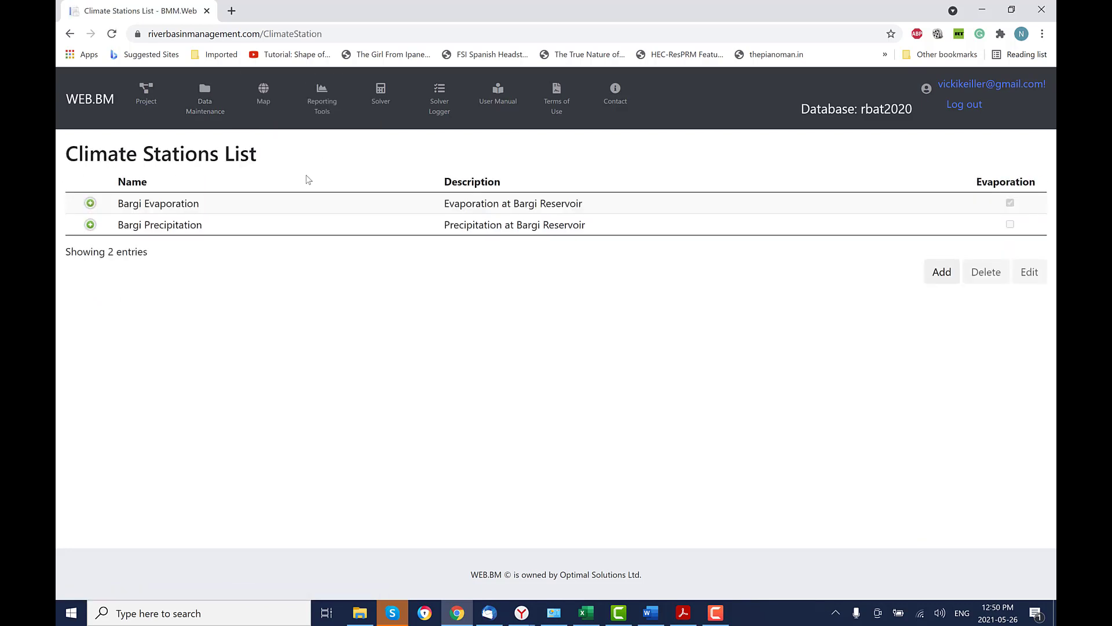
click(230, 208)
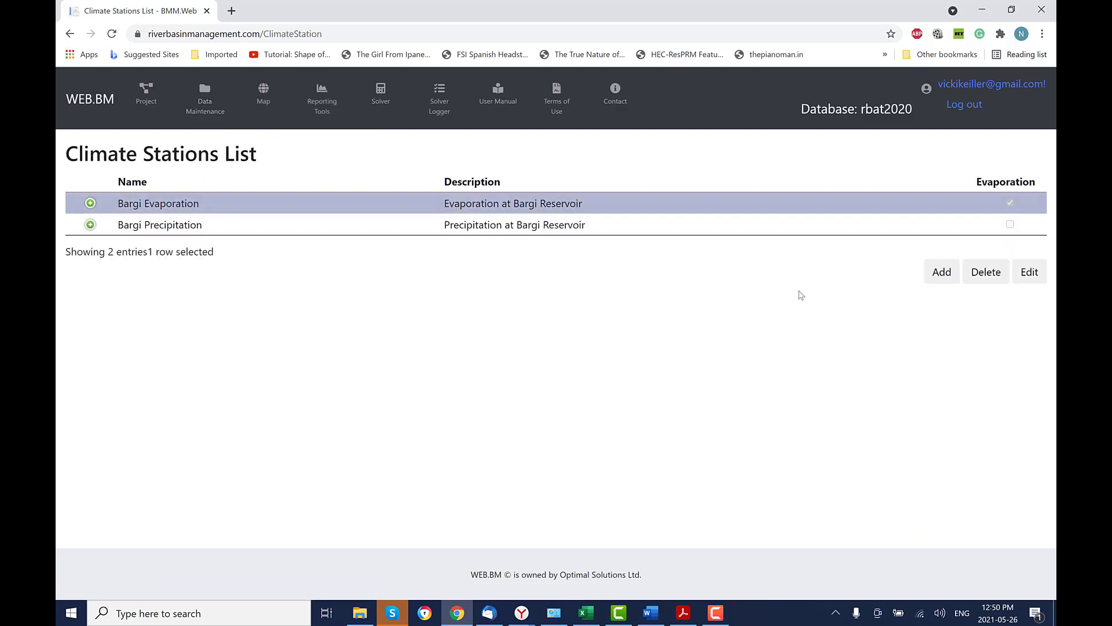
Try a new station's Evaporation/Precipitation types, cancel, and expand Bargi Evaporation's details.
click(946, 278)
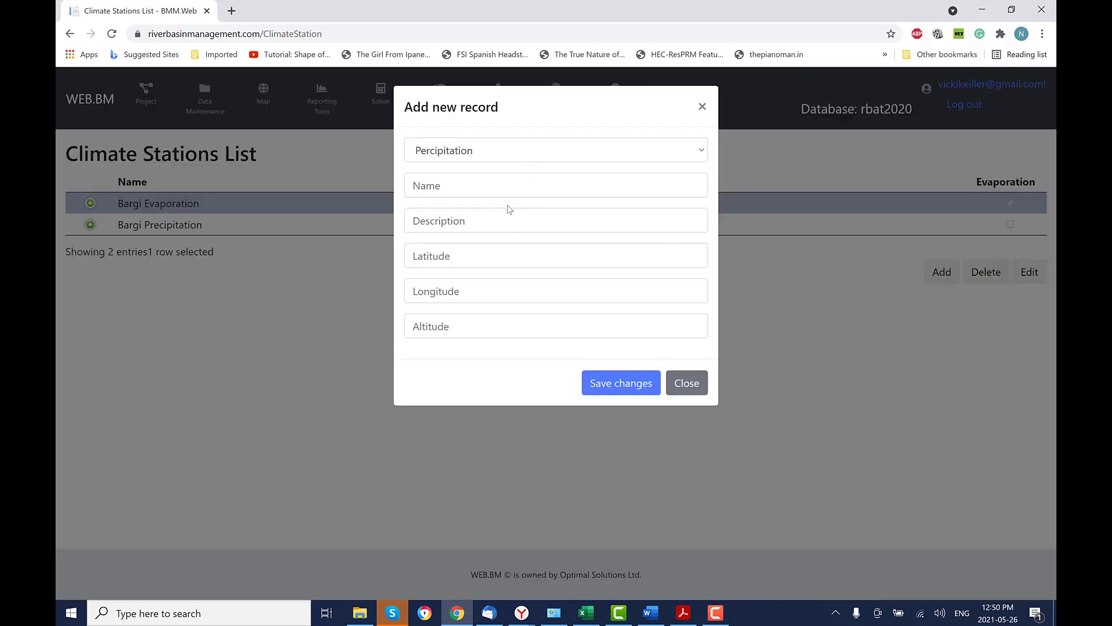
click(702, 151)
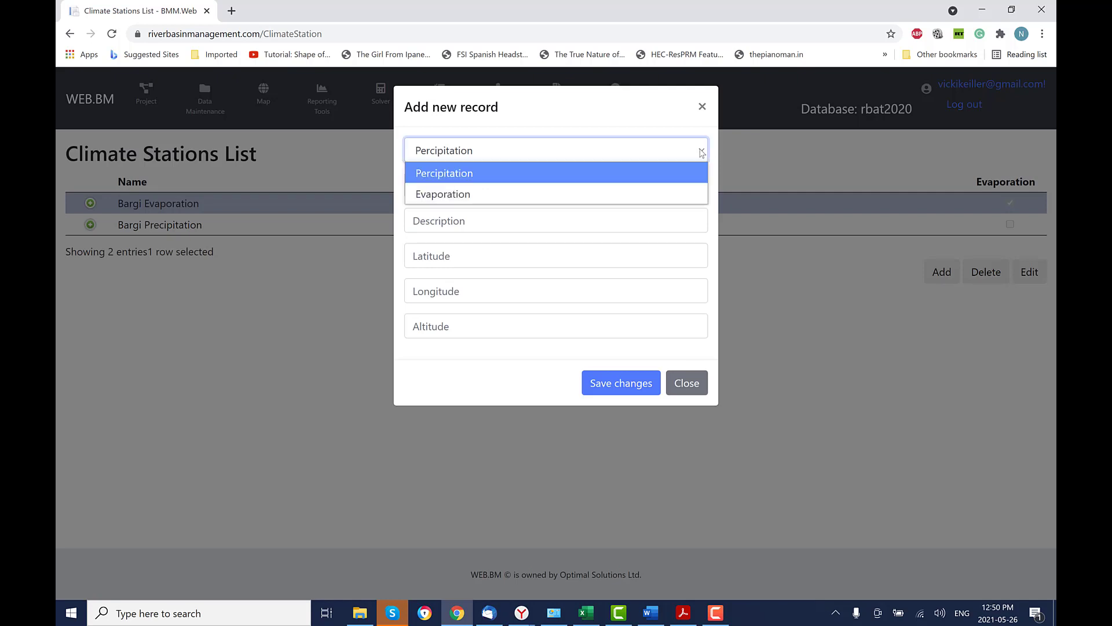
click(672, 190)
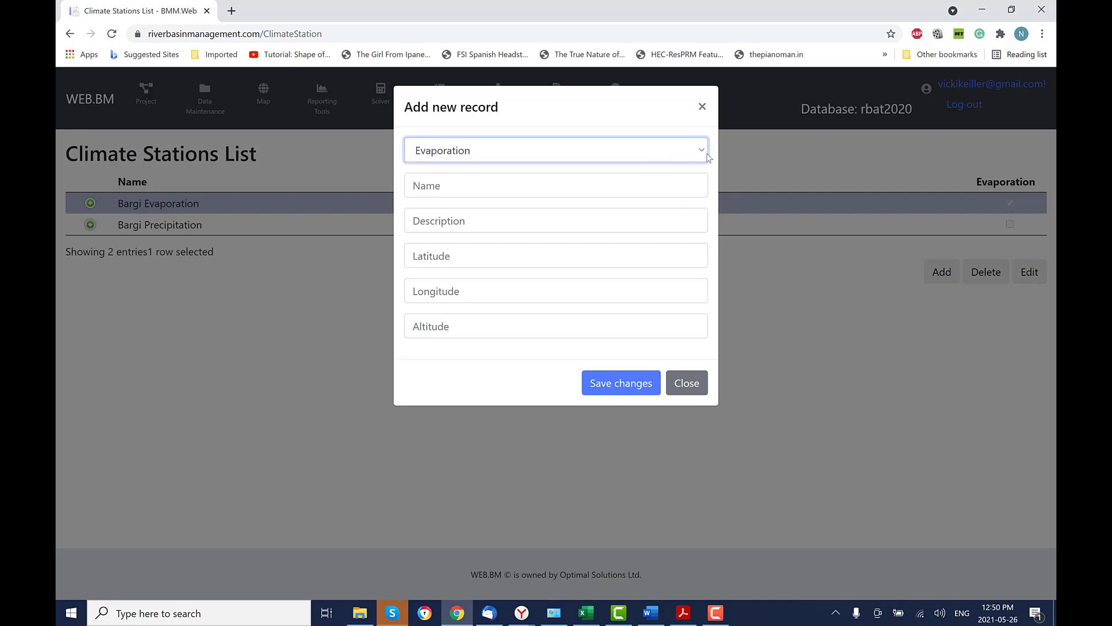
click(702, 155)
click(662, 175)
click(692, 391)
click(90, 203)
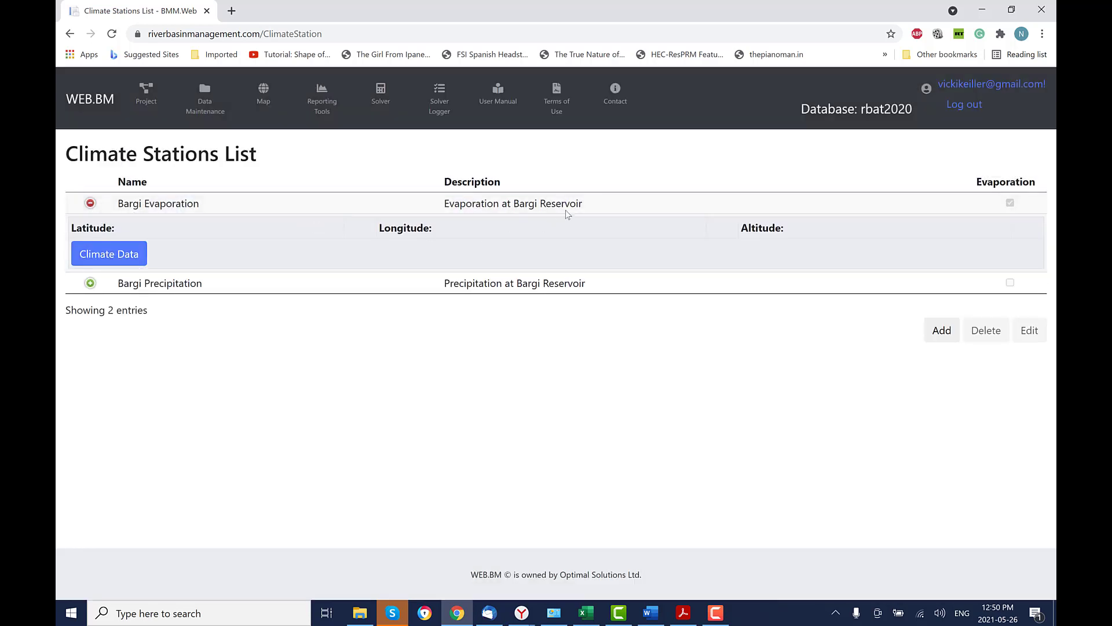
click(113, 257)
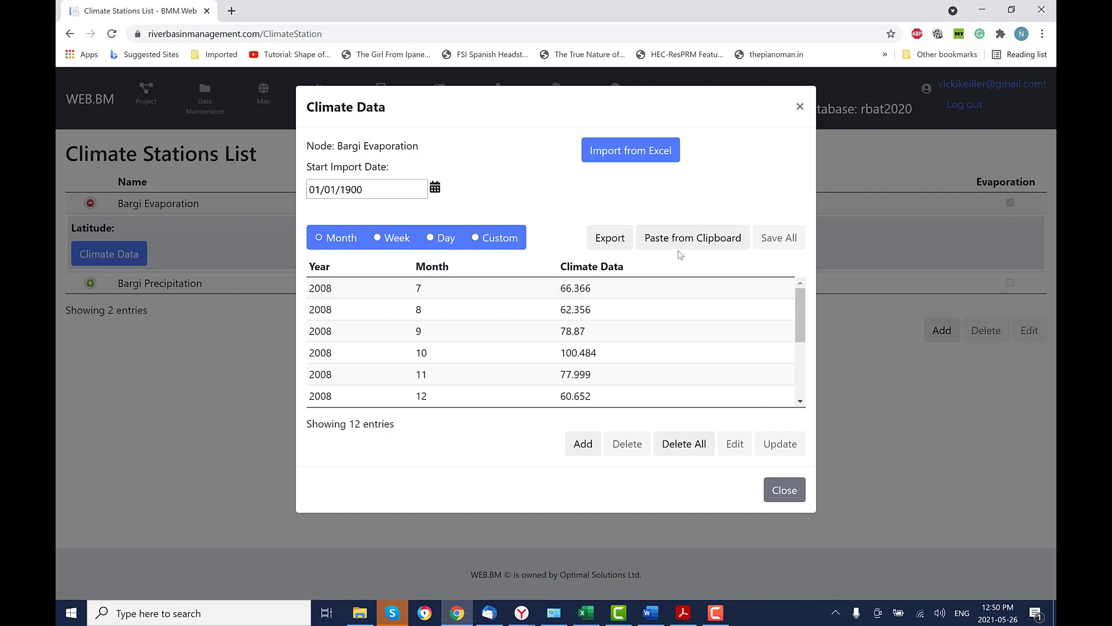
scroll(802, 318, down, 2)
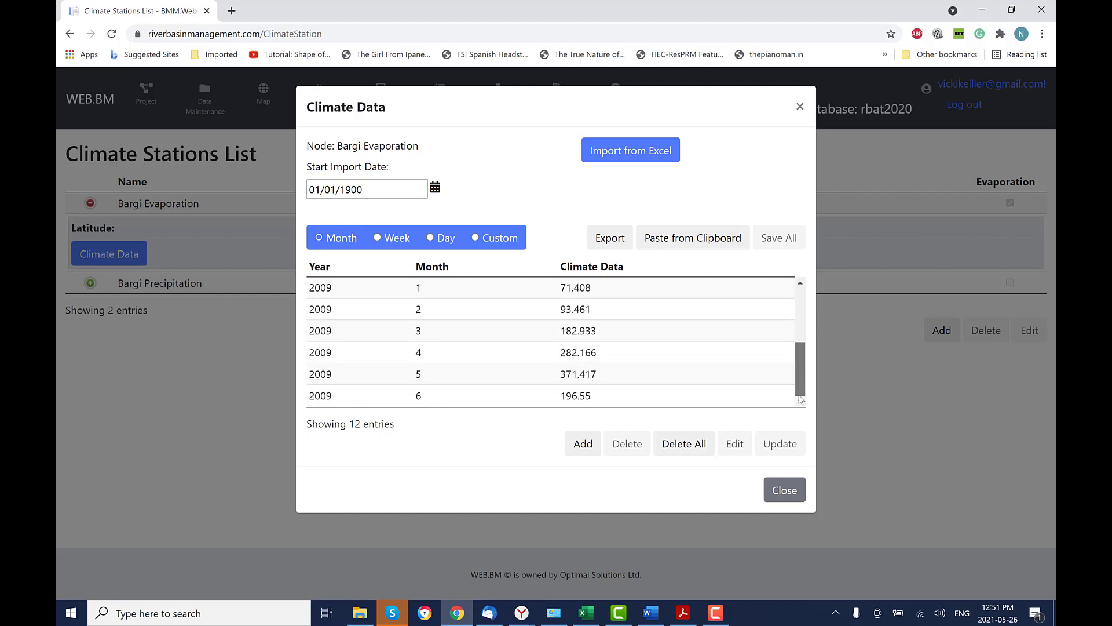
scroll(789, 313, up, 2)
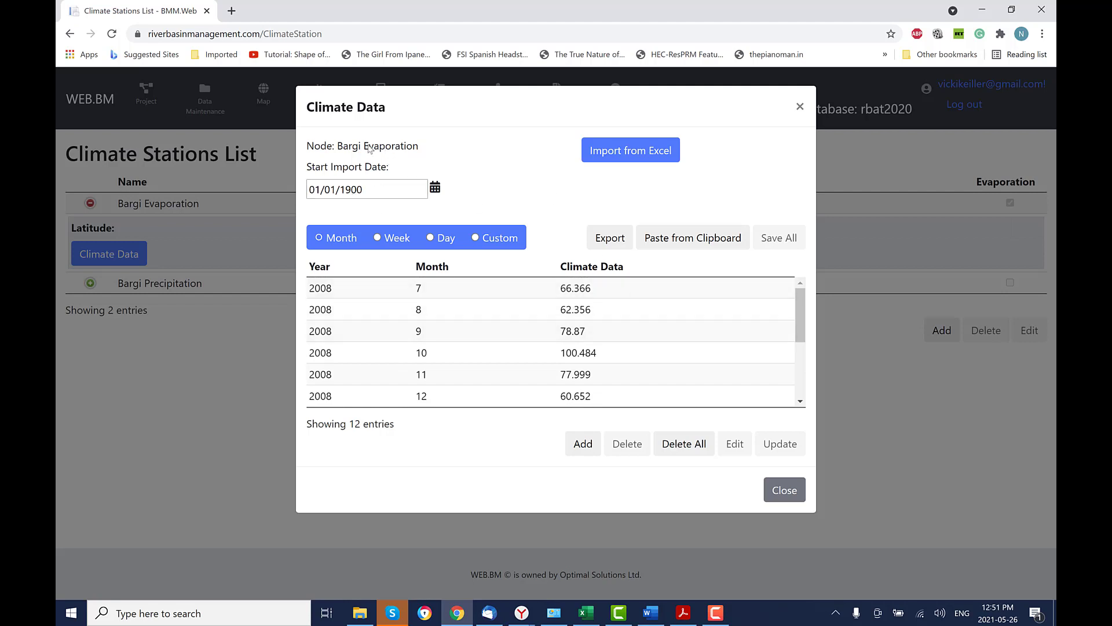
click(800, 106)
click(89, 202)
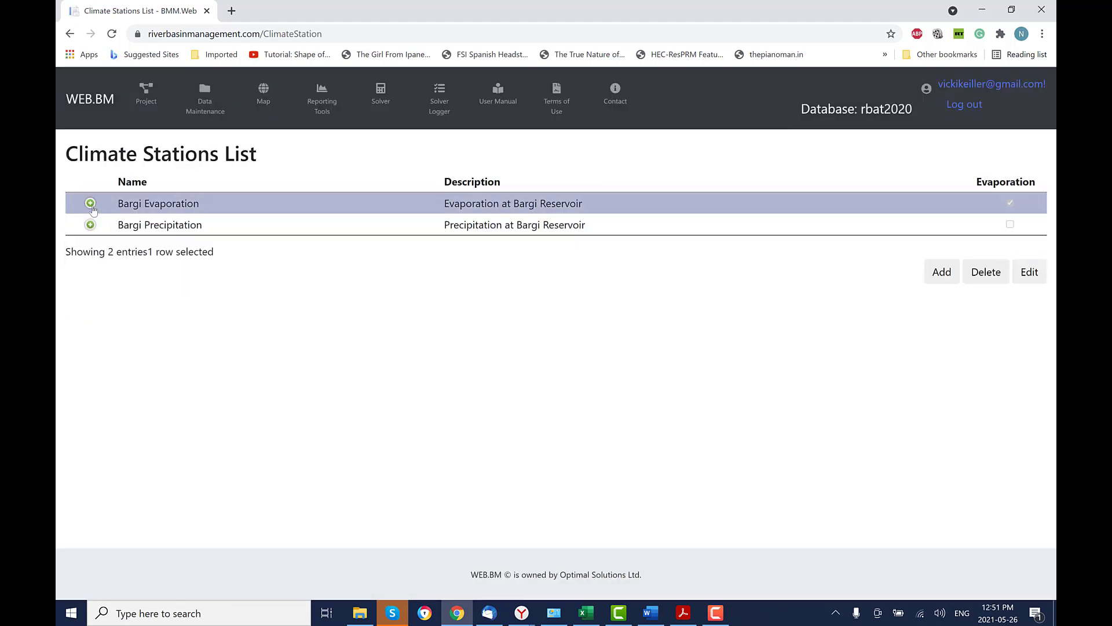
click(89, 225)
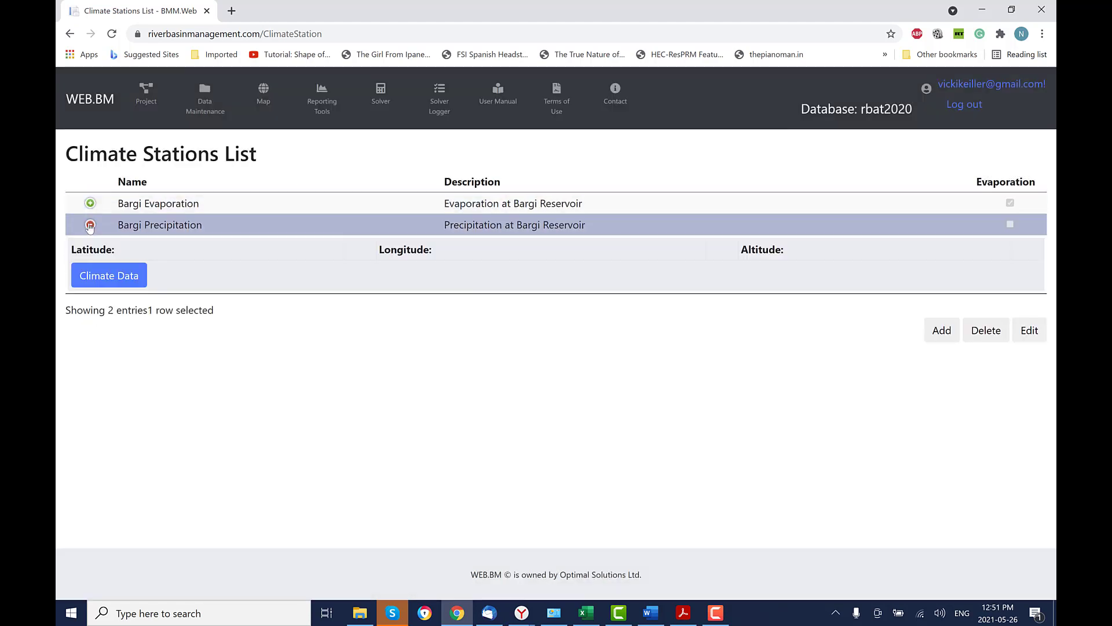
click(127, 282)
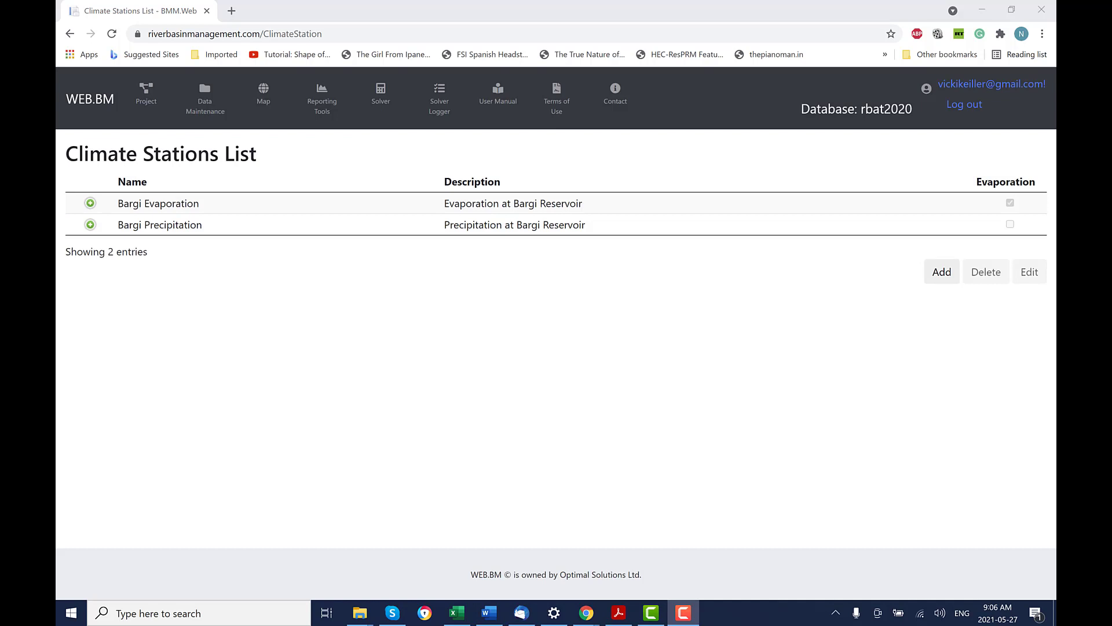
Add a Bargi Evaporation record to the Bargi reservoir's net evaporation with adjustment factor 1.0.
click(206, 107)
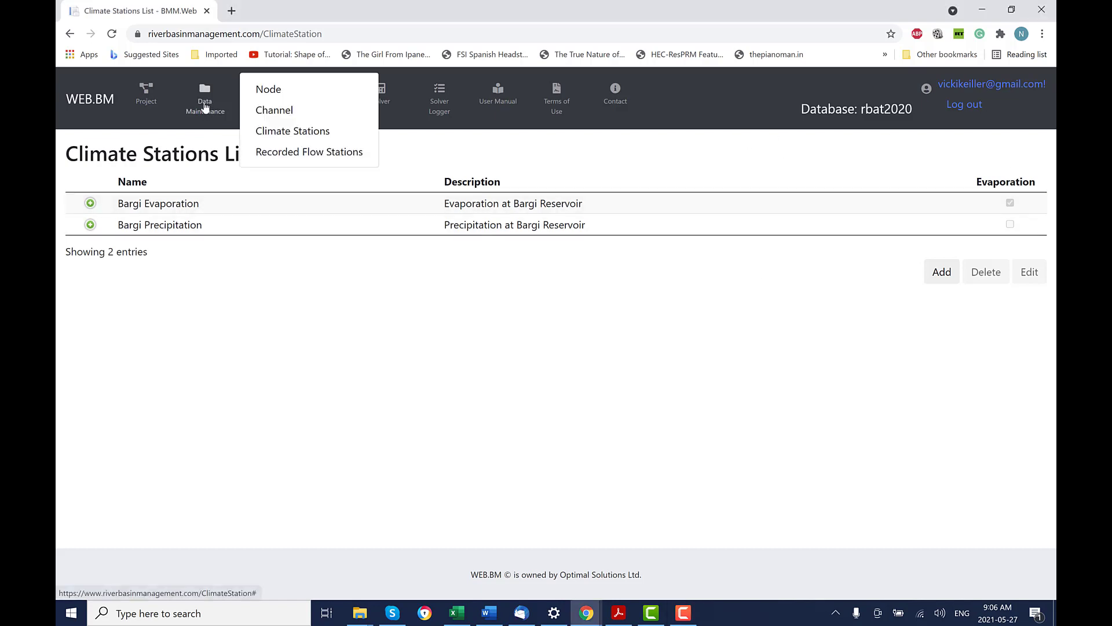
click(267, 89)
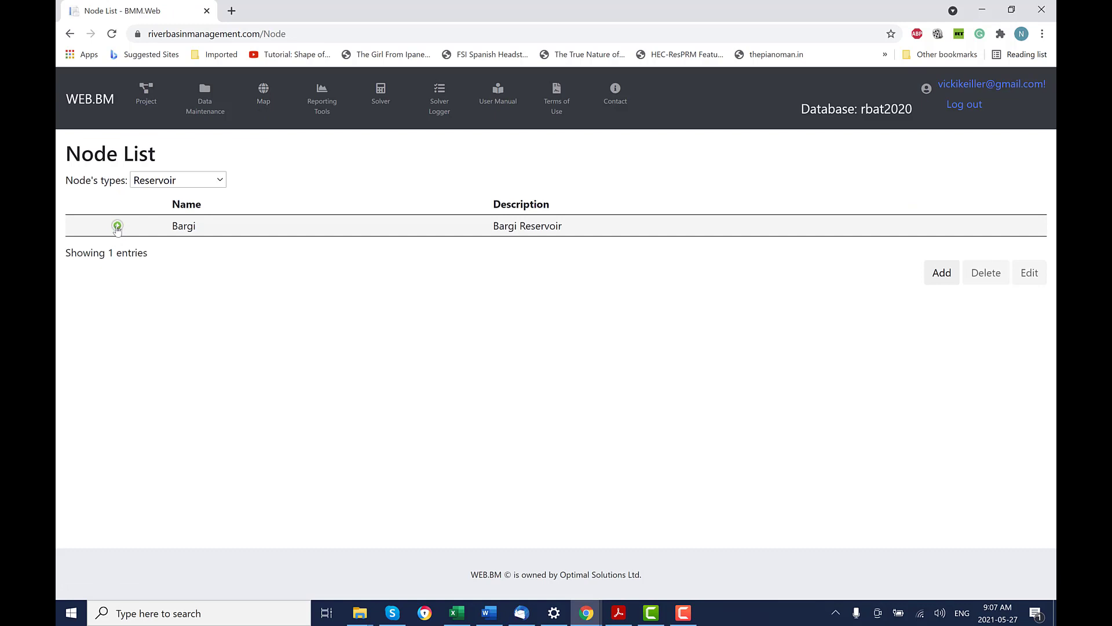
click(117, 227)
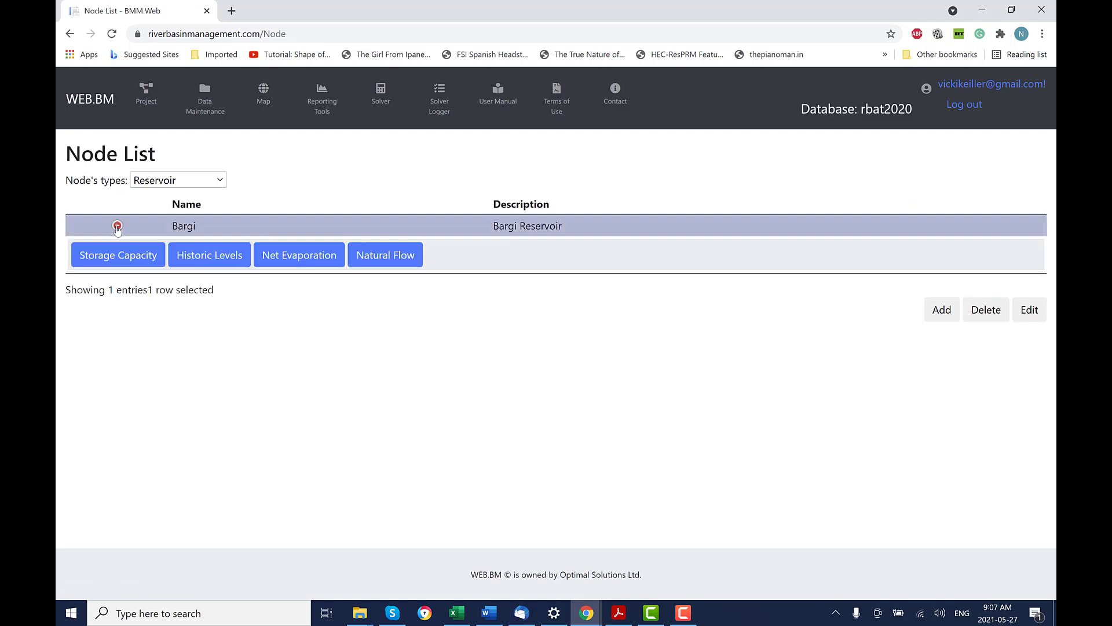
click(320, 260)
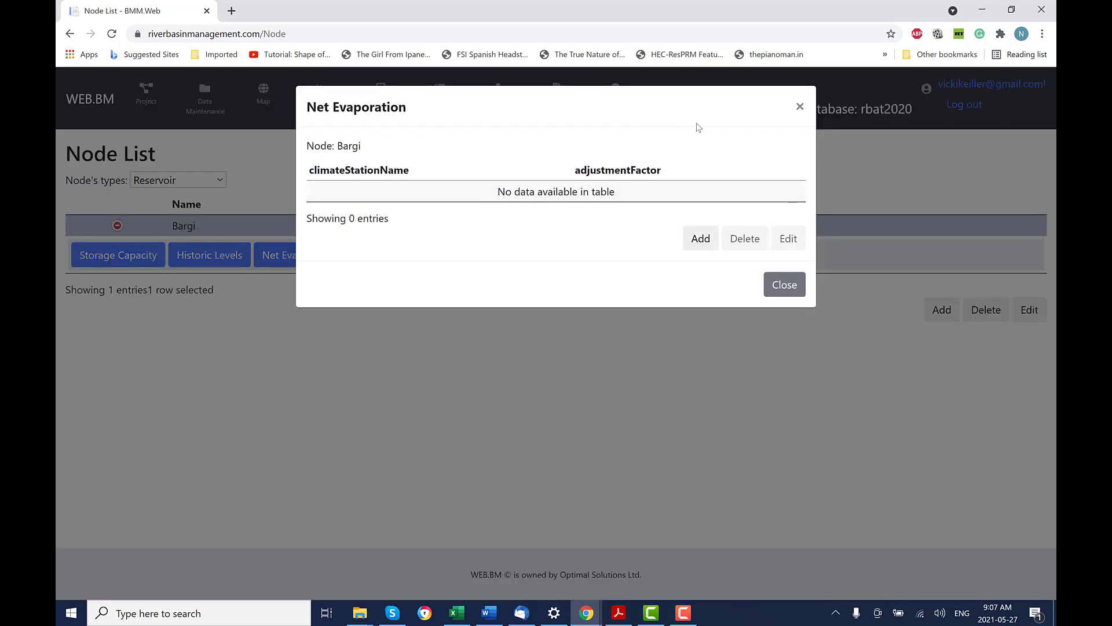
click(705, 250)
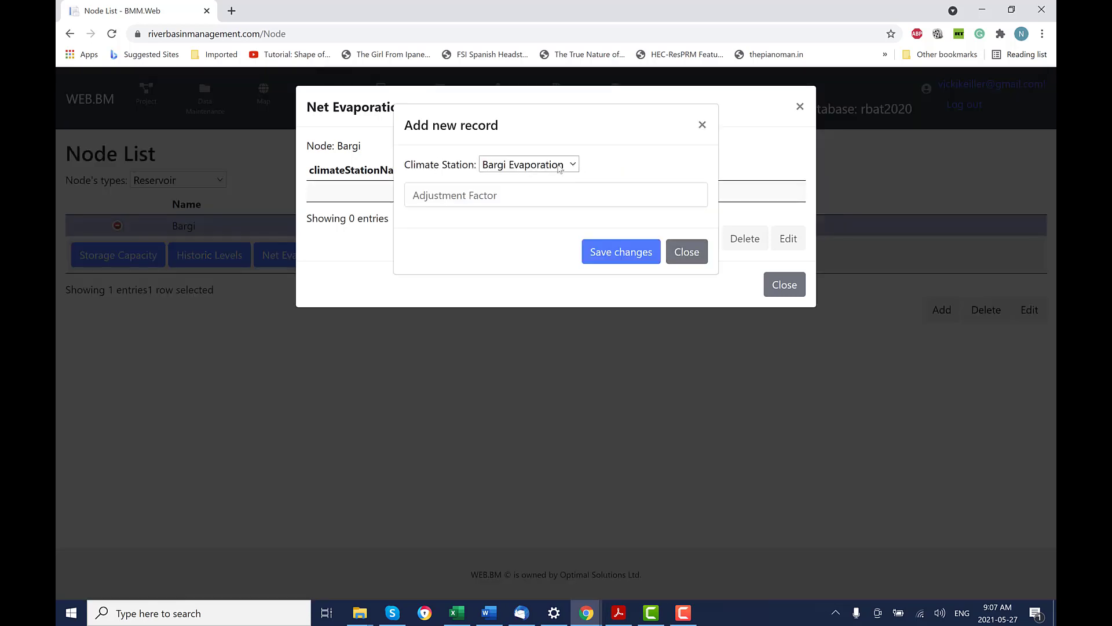
click(571, 166)
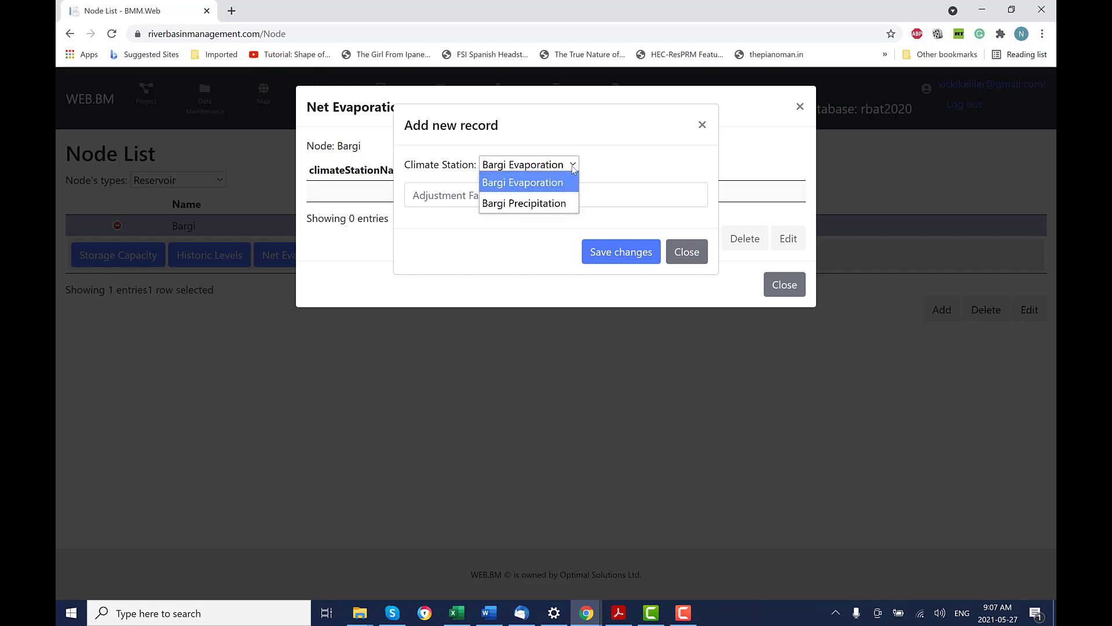
click(574, 166)
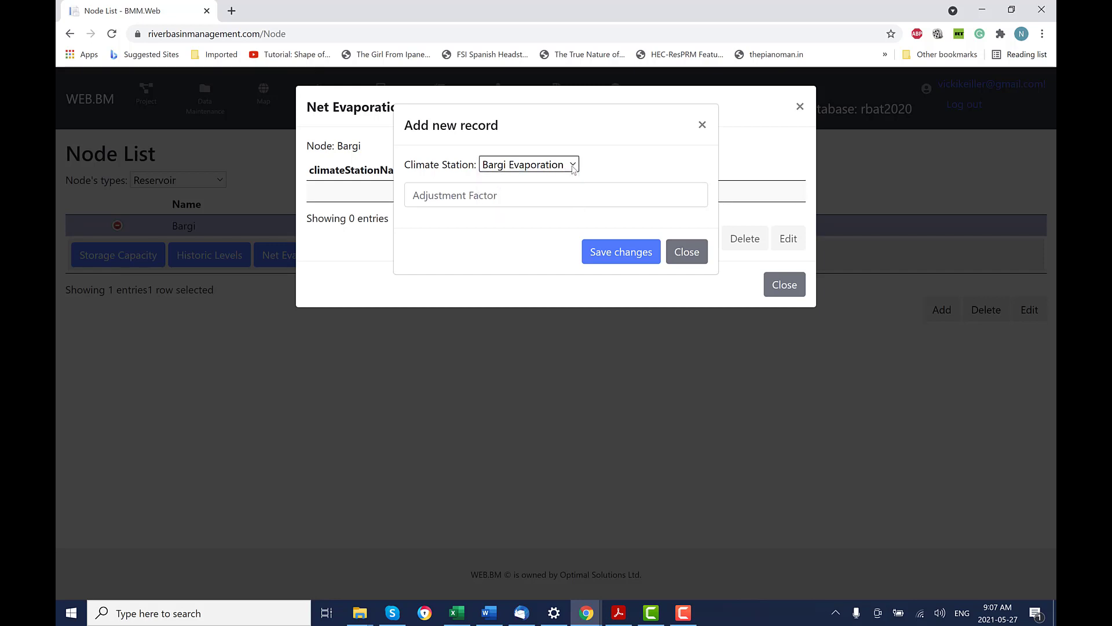
click(414, 198)
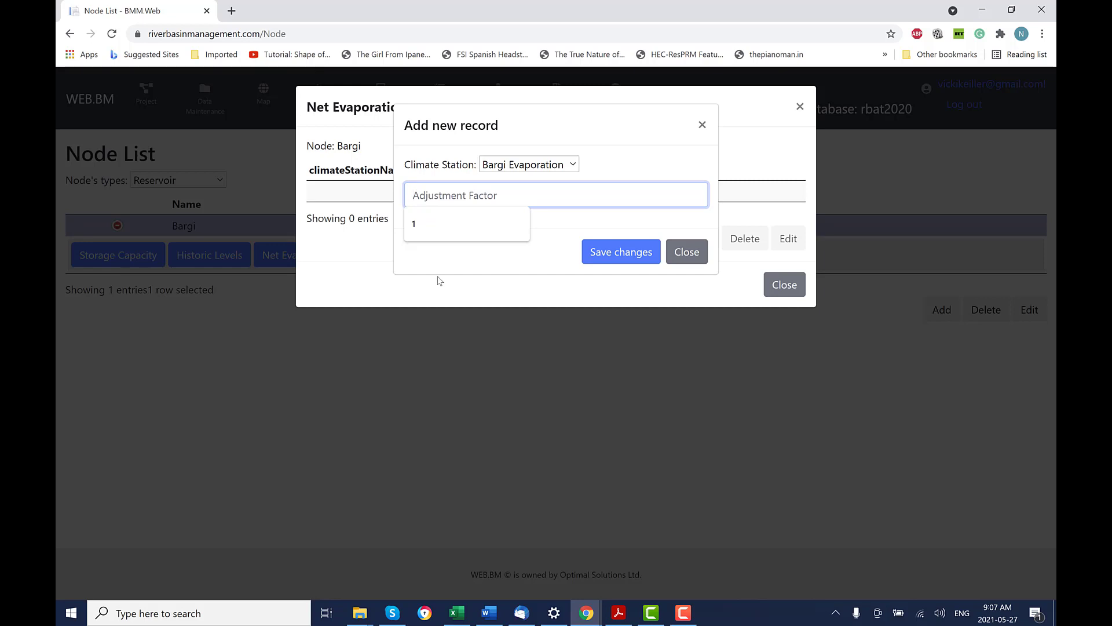
text(1)
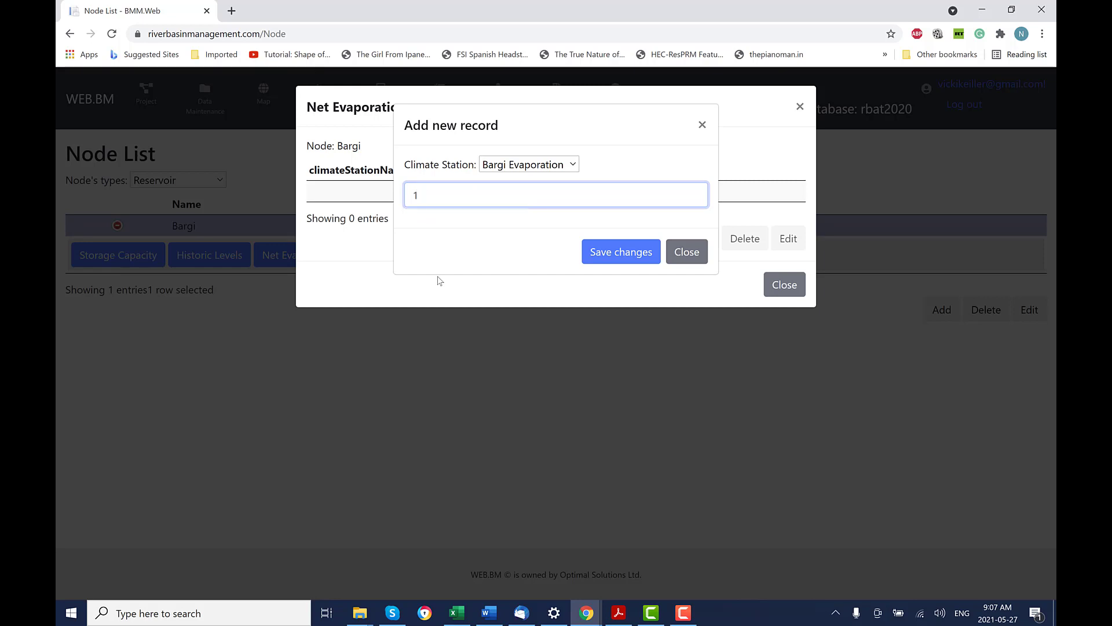
text(.0)
click(619, 258)
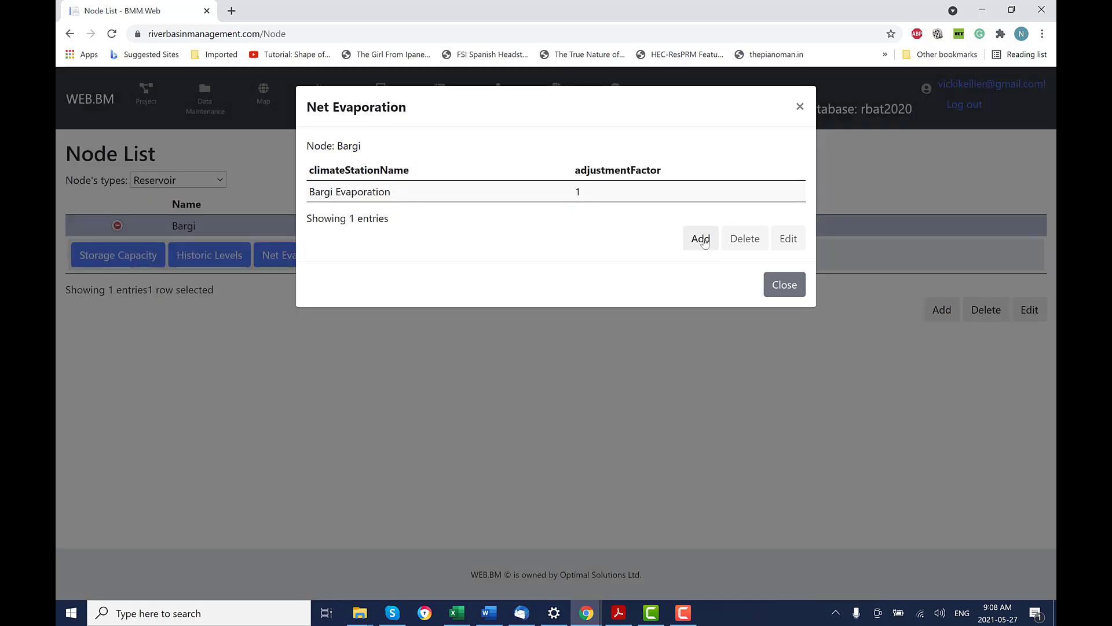
Add a Bargi Precipitation record with adjustment factor 1.0 and close the net evaporation list.
click(700, 239)
click(577, 164)
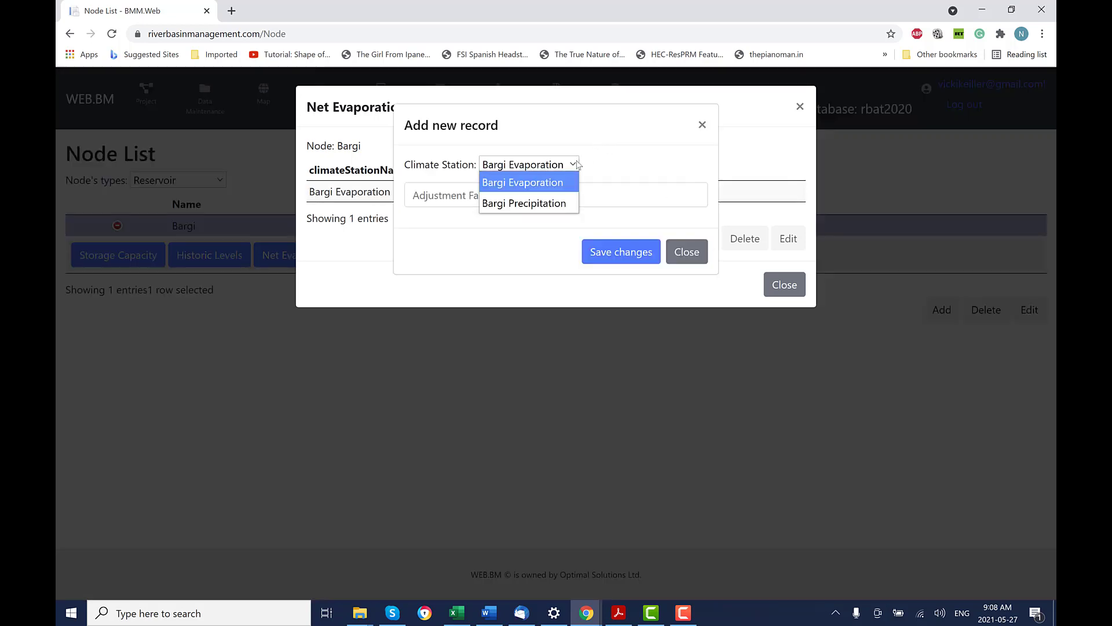
click(525, 203)
click(416, 196)
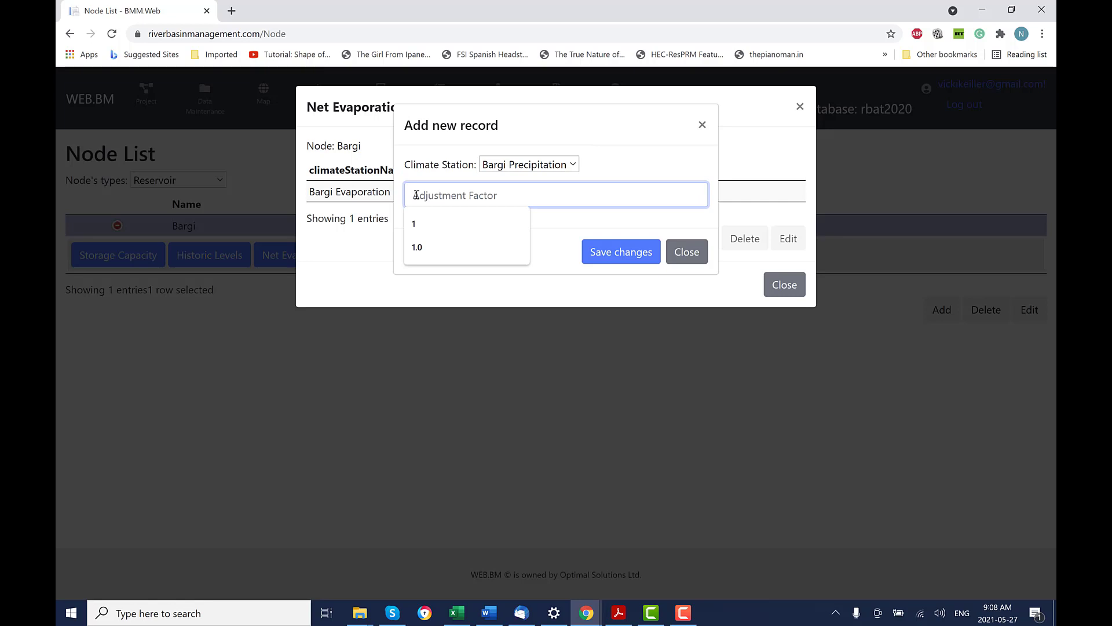
text(1.0)
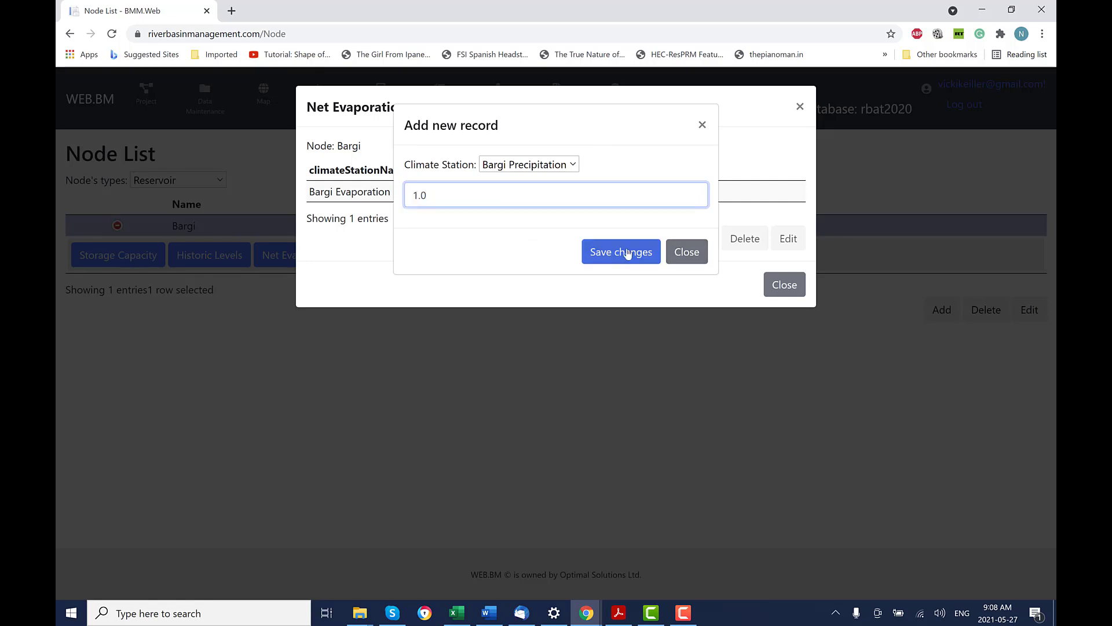
click(620, 257)
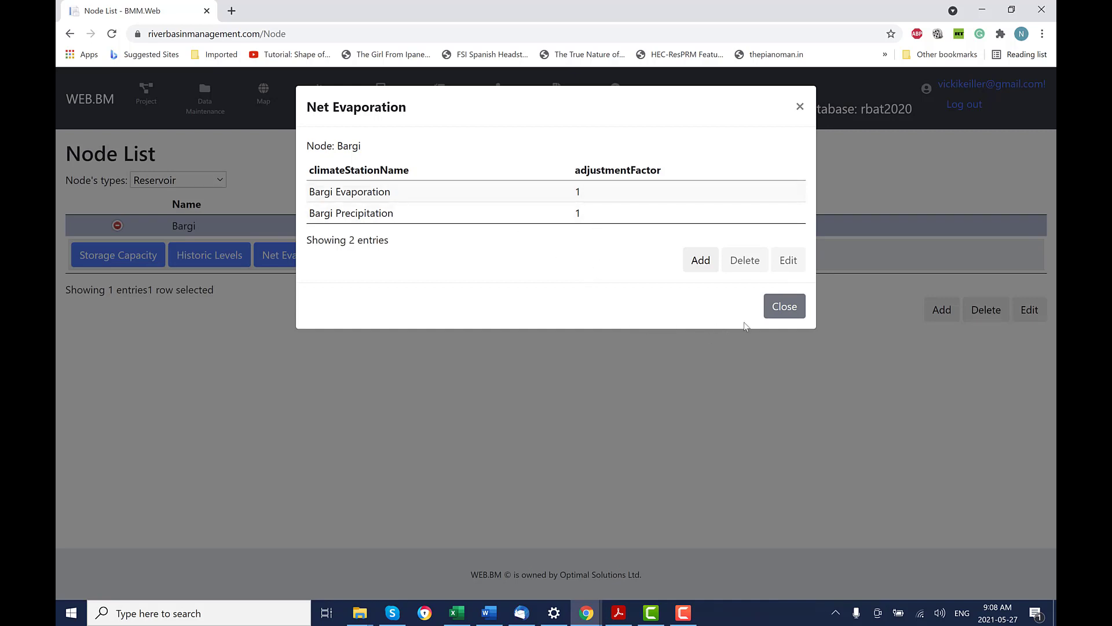
click(787, 310)
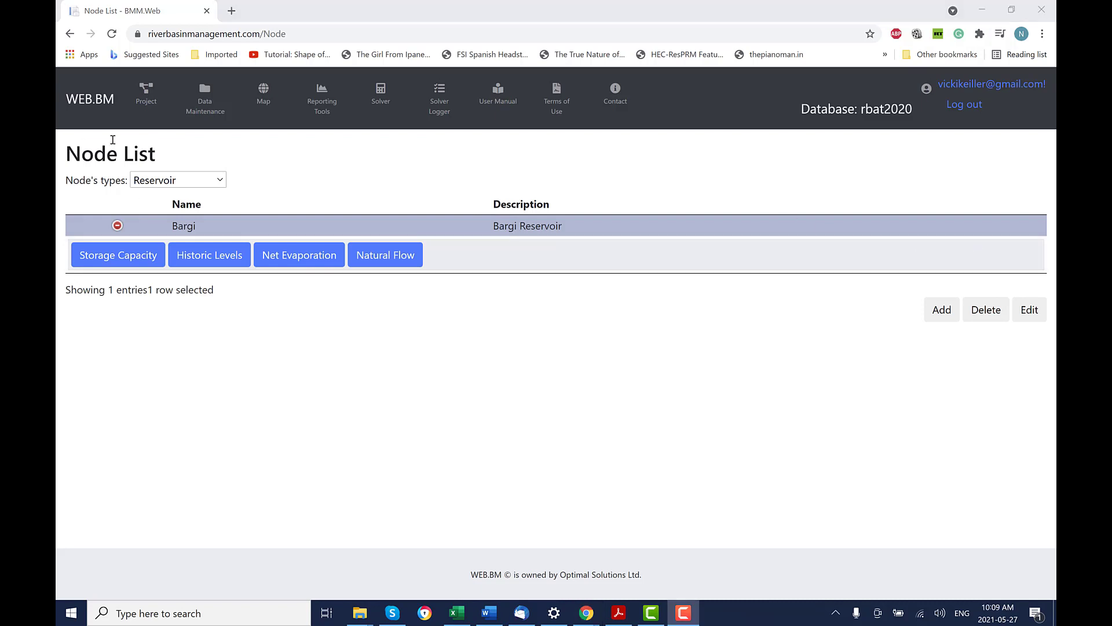
Start a new channel on the Channel List named Bargi Inflow Channel.
click(117, 225)
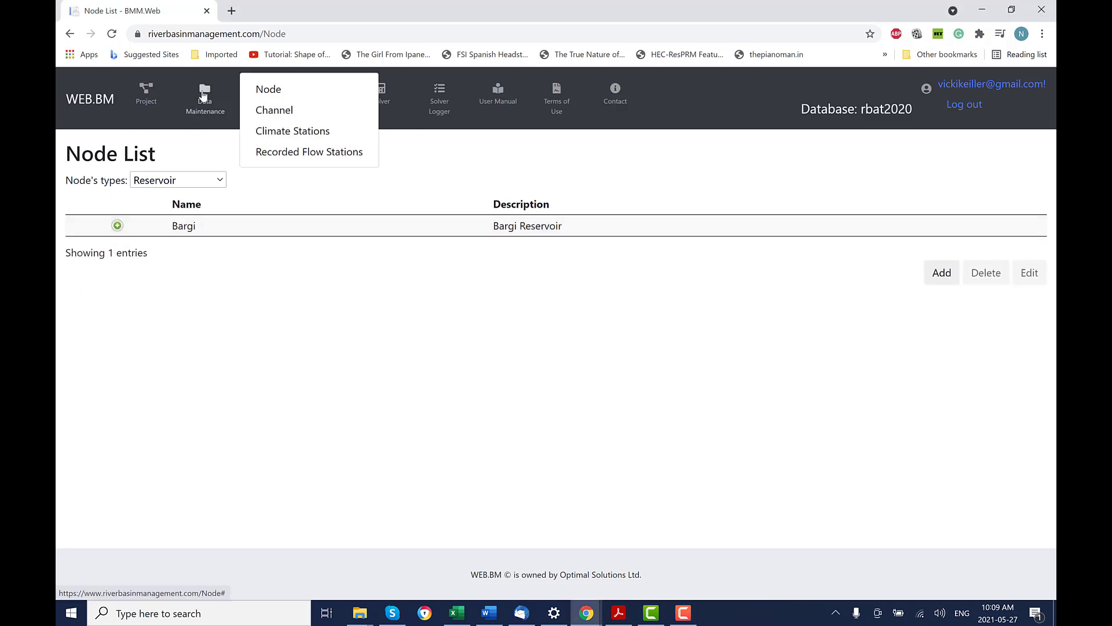
click(285, 113)
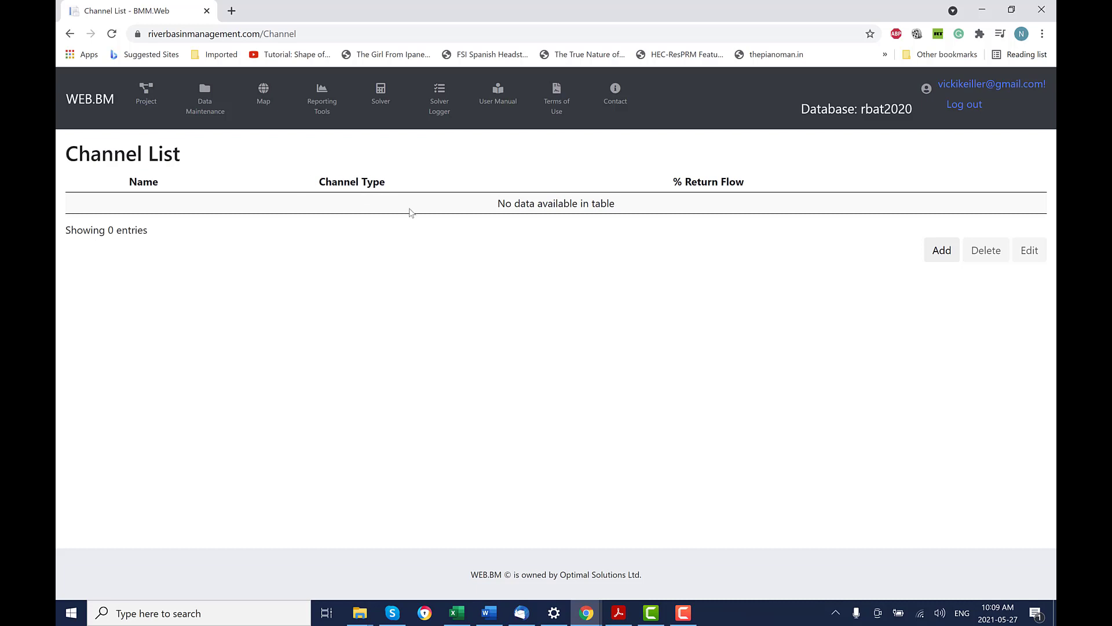
click(940, 250)
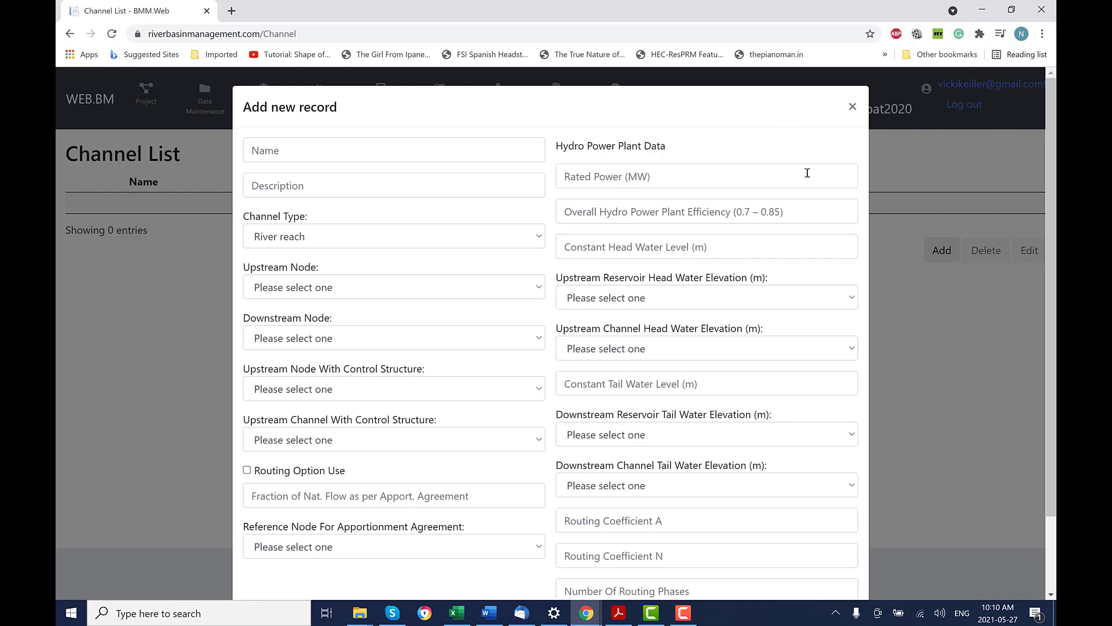
scroll(1048, 470, down, 1)
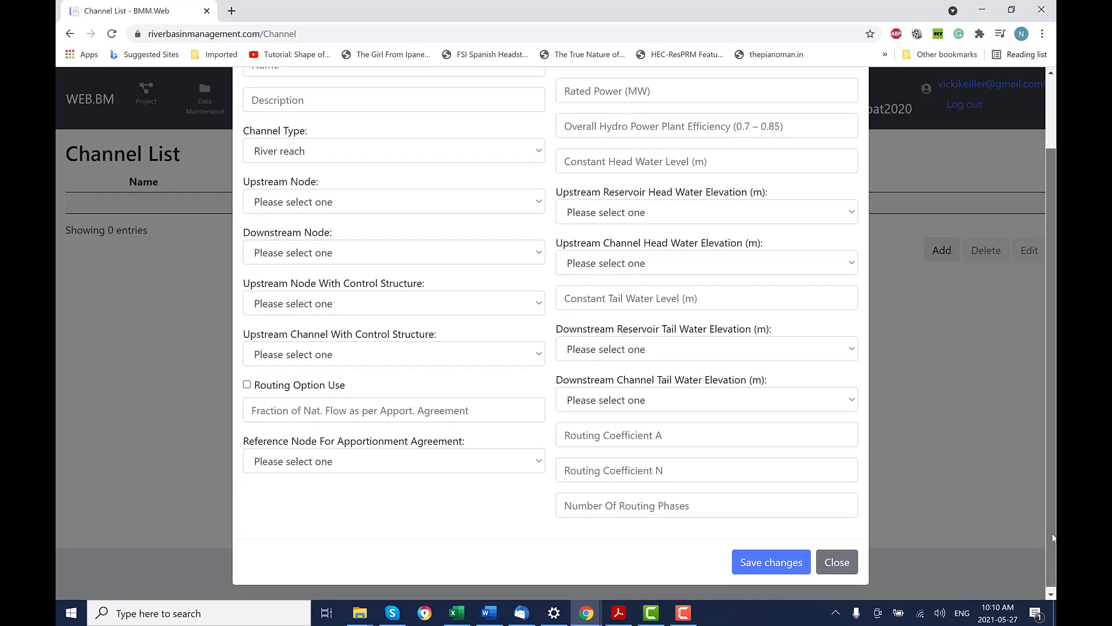
scroll(695, 289, up, 1)
click(353, 104)
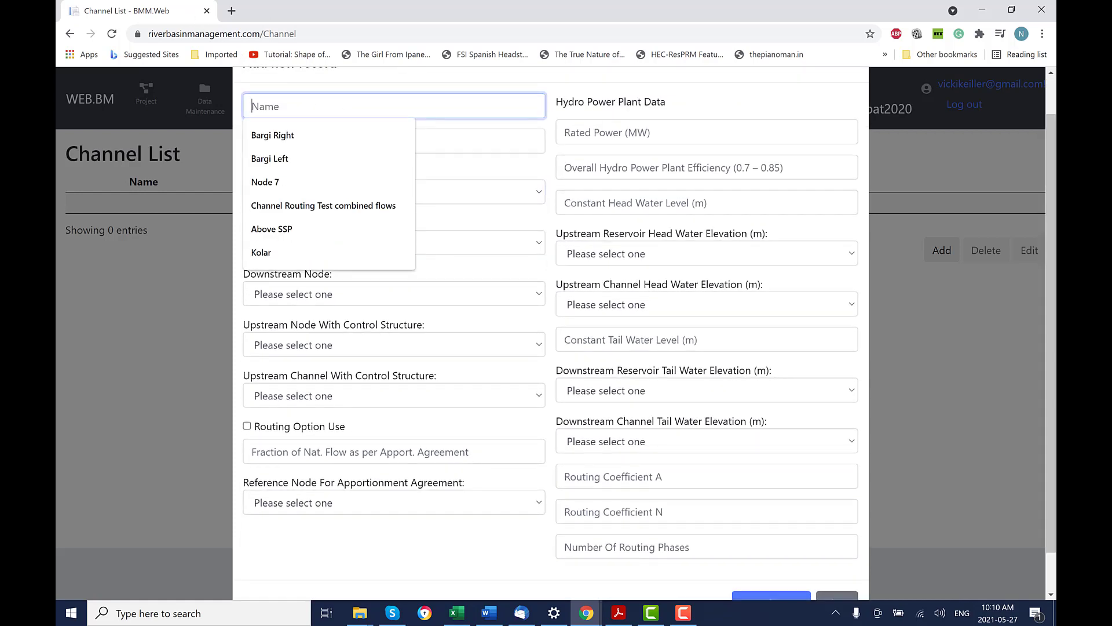
right_click(286, 109)
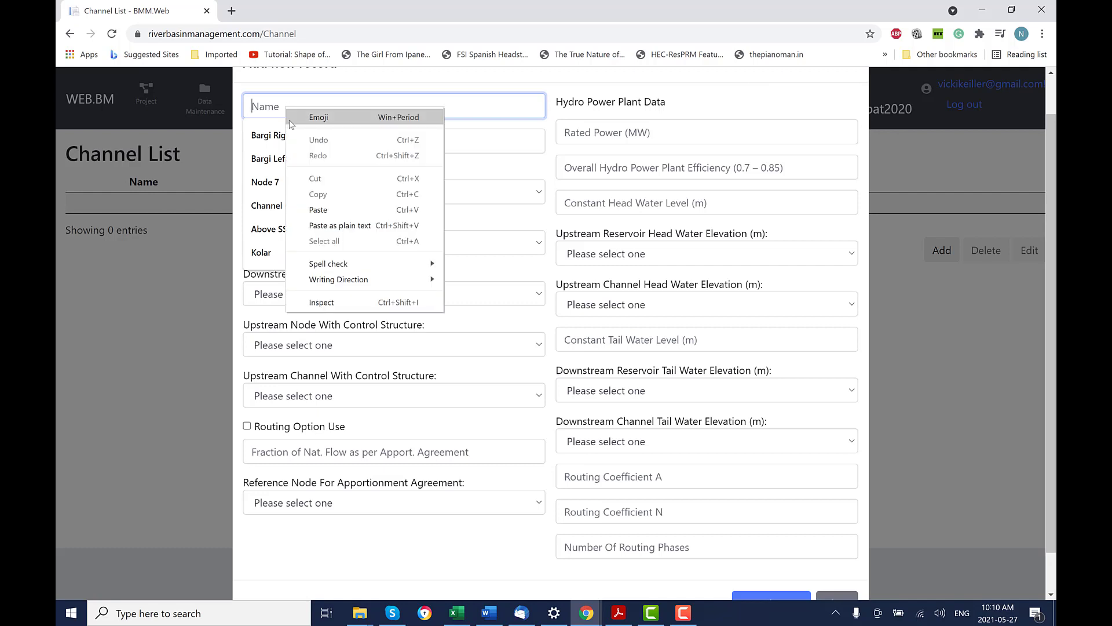
click(327, 209)
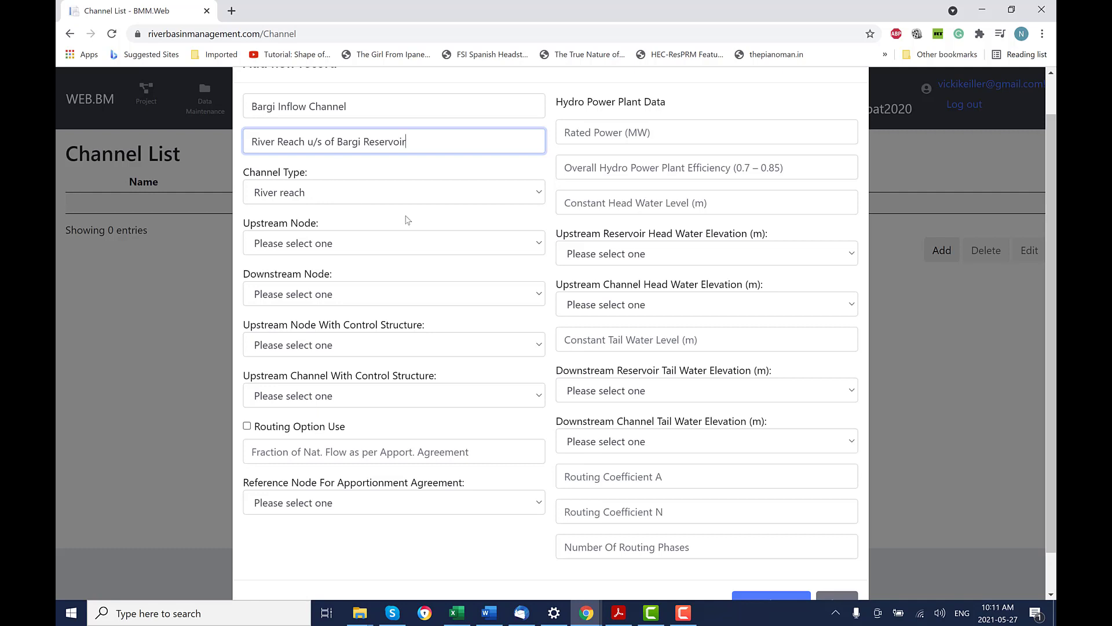
Set the channel's upstream node to Bargi Reservoir Inflow and downstream node to Bargi.
click(540, 248)
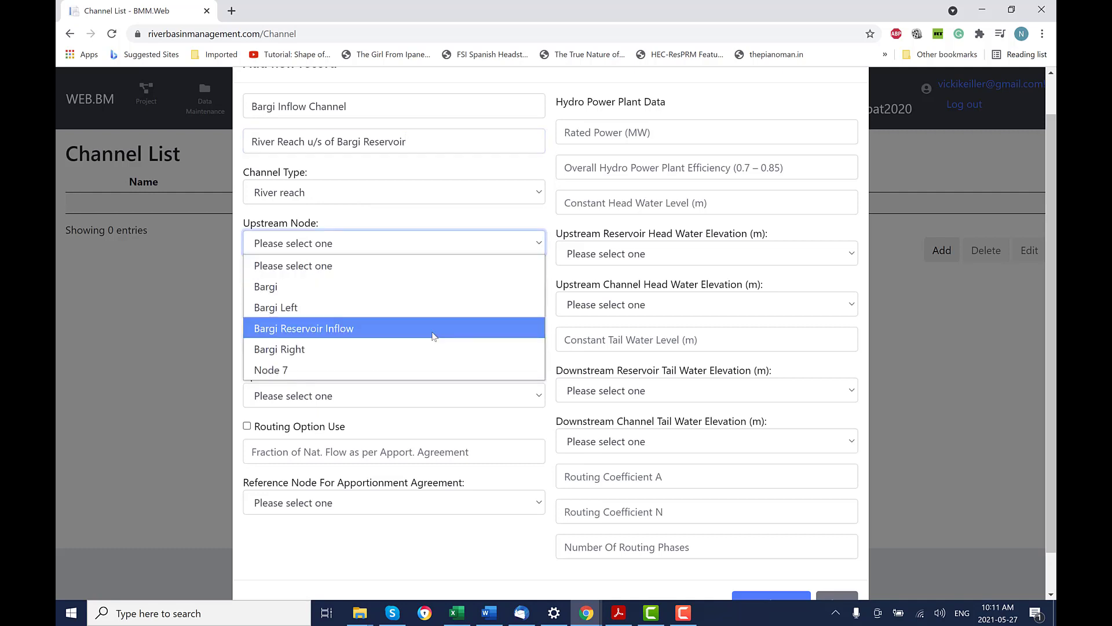
click(434, 335)
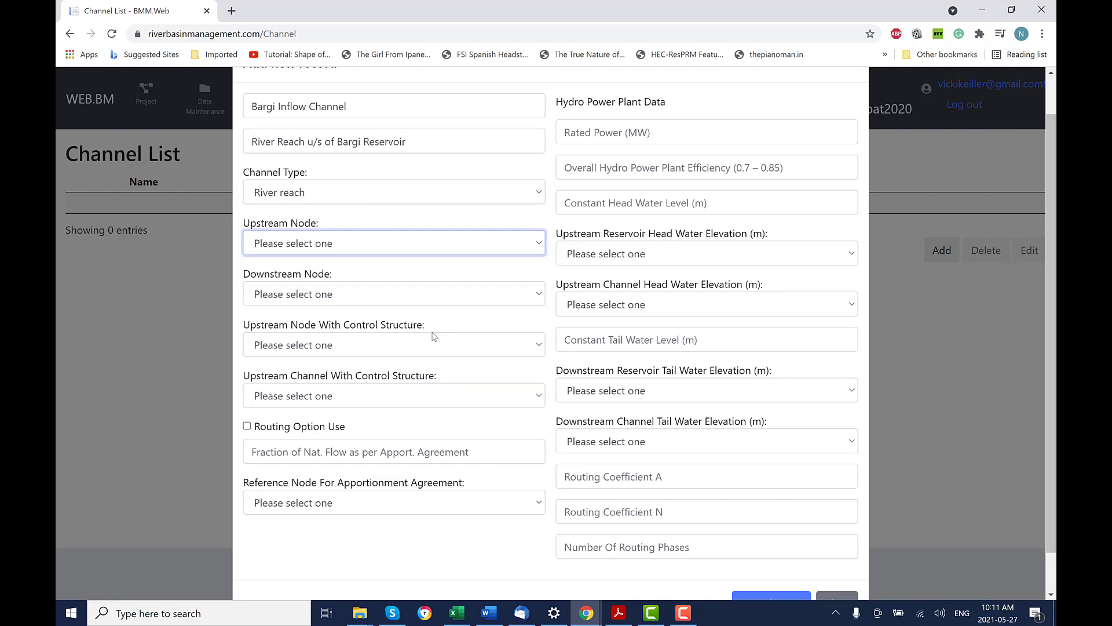
click(439, 297)
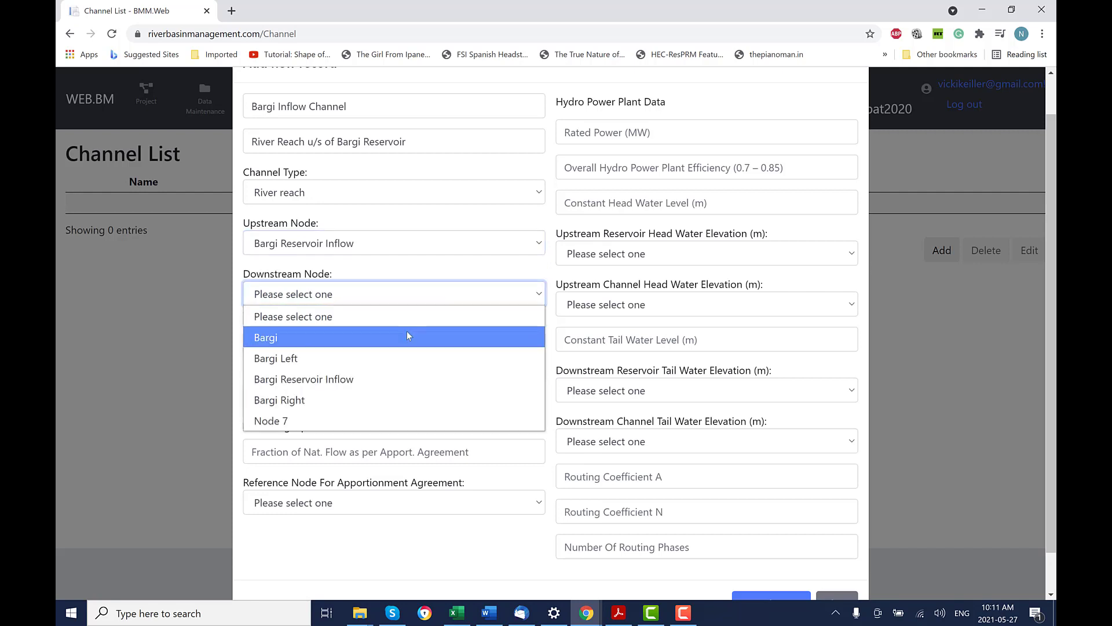
click(407, 336)
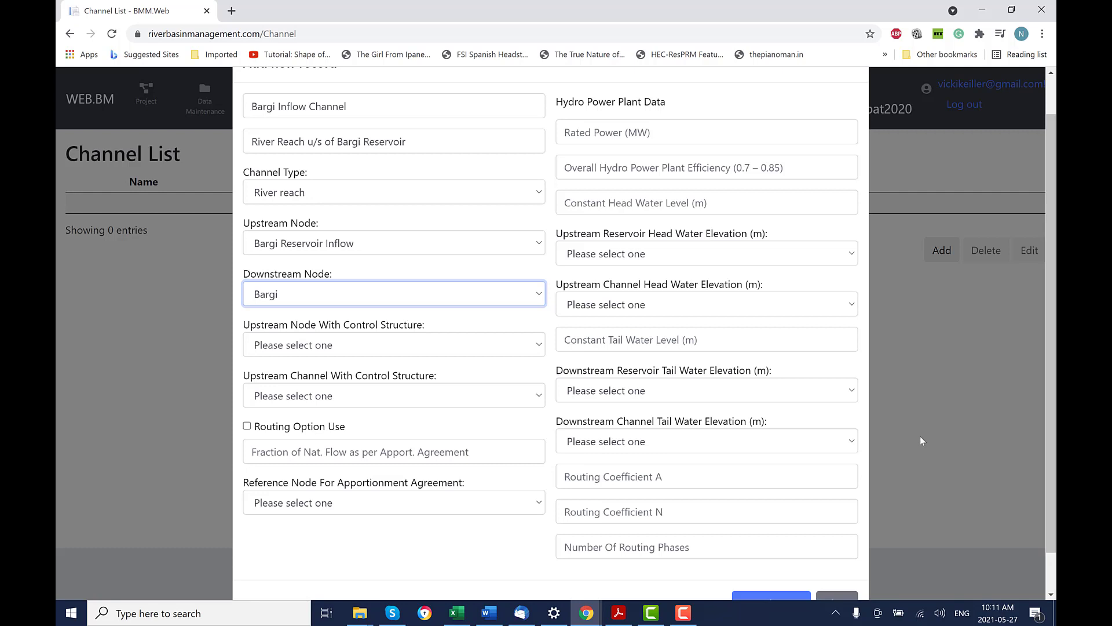
scroll(920, 441, down, 1)
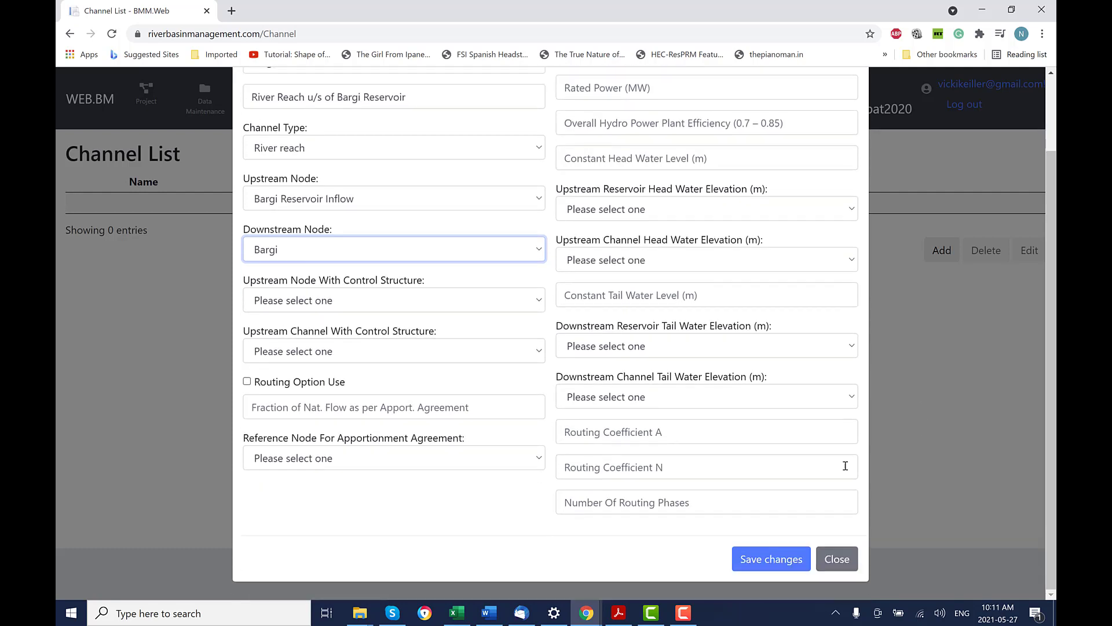
Save Bargi Inflow Channel and start a new channel named Bargi Spillway with its pasted description.
click(780, 566)
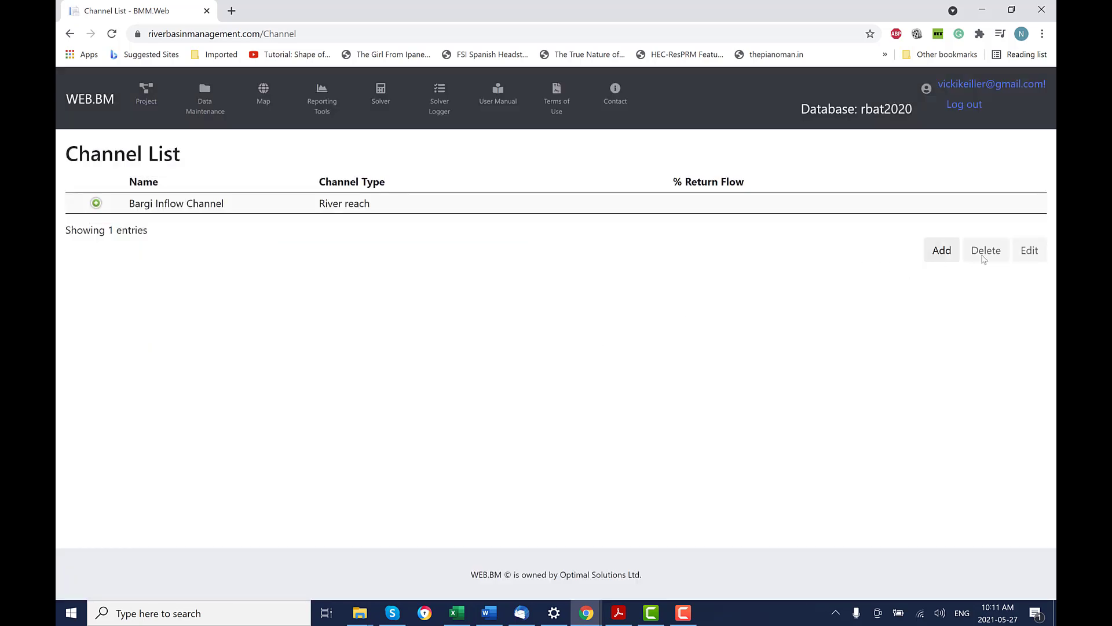
click(942, 250)
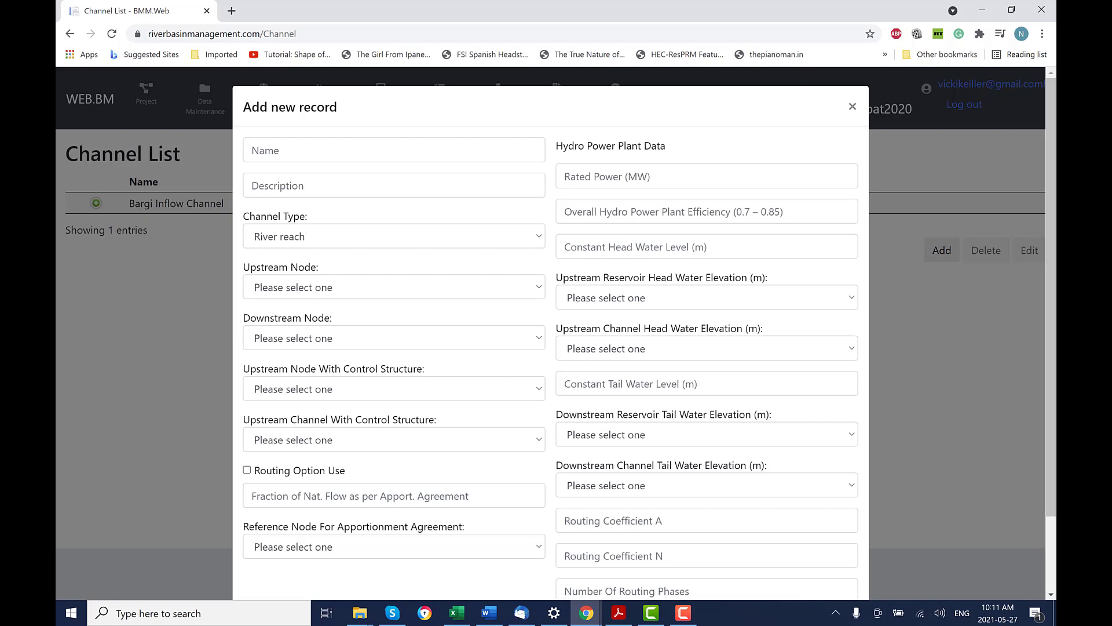
click(255, 150)
text(Bargi Spillway)
key(alt+Tab)
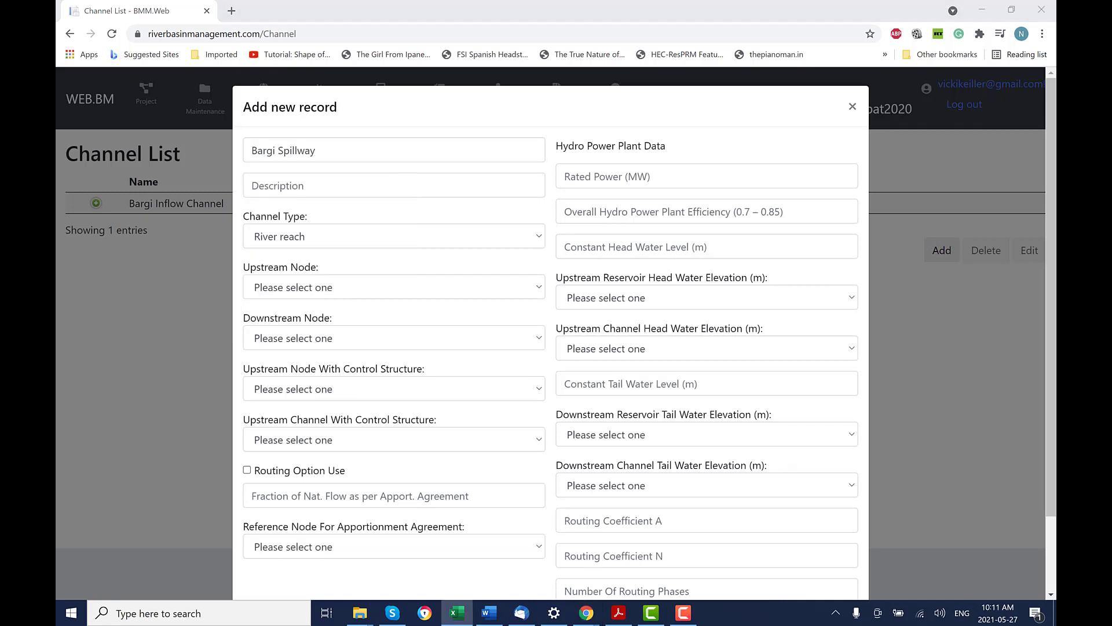
click(295, 186)
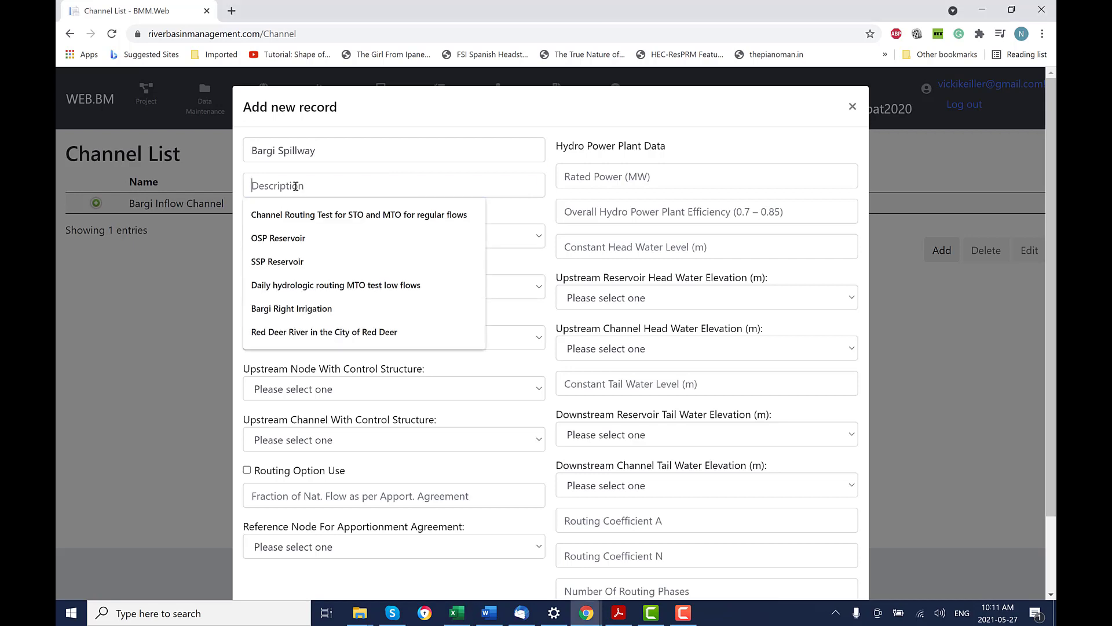
right_click(296, 186)
click(331, 288)
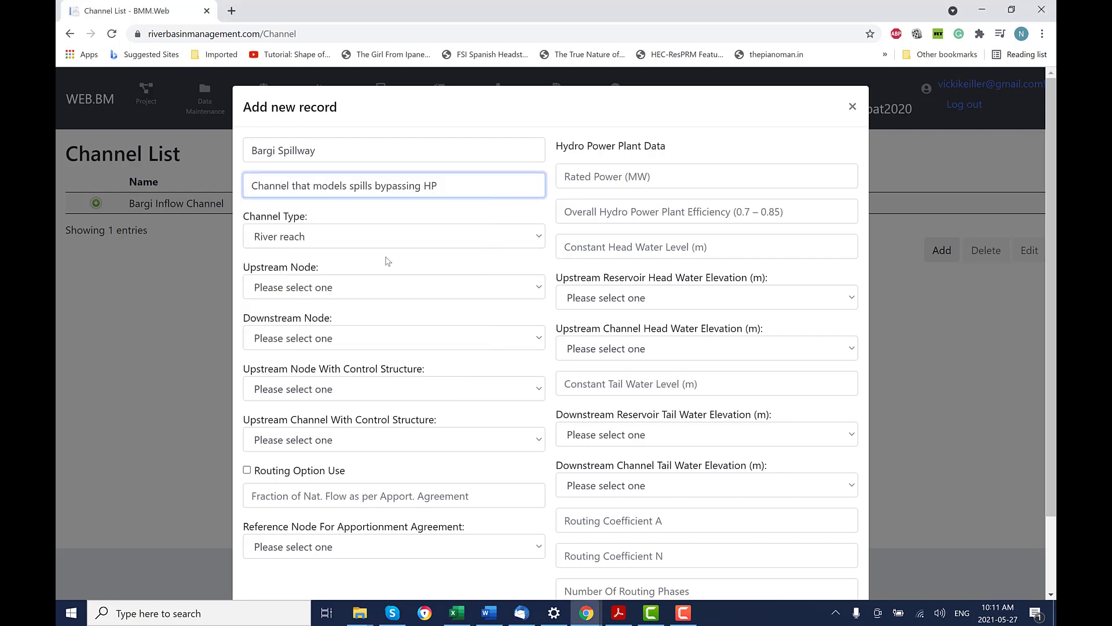
Route Bargi Spillway from Bargi to Node 7 and save it.
click(369, 288)
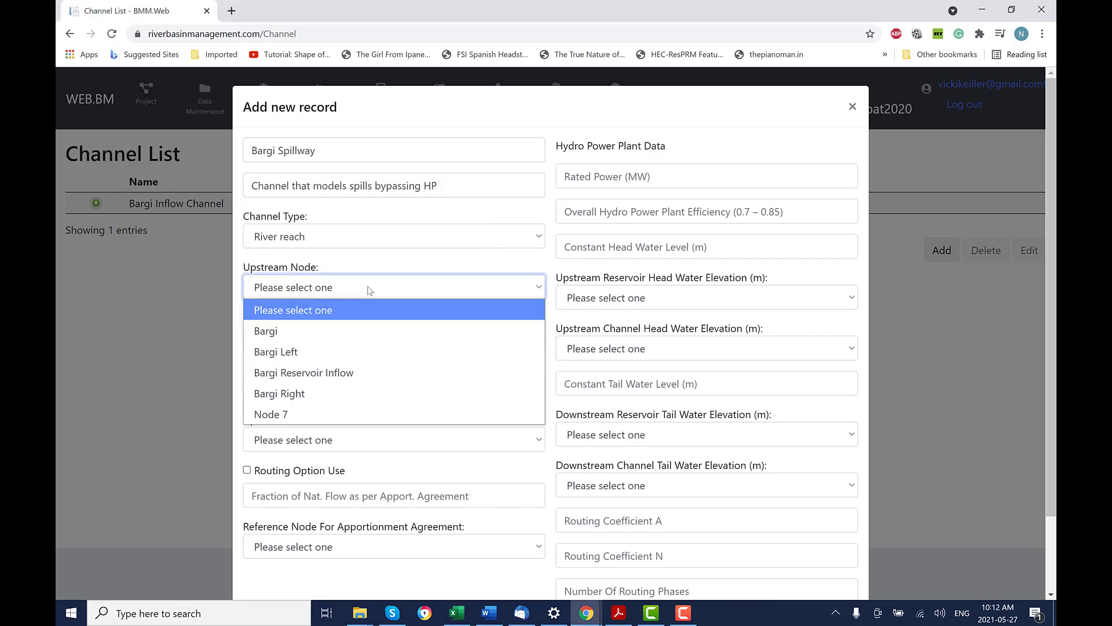
click(351, 328)
click(380, 342)
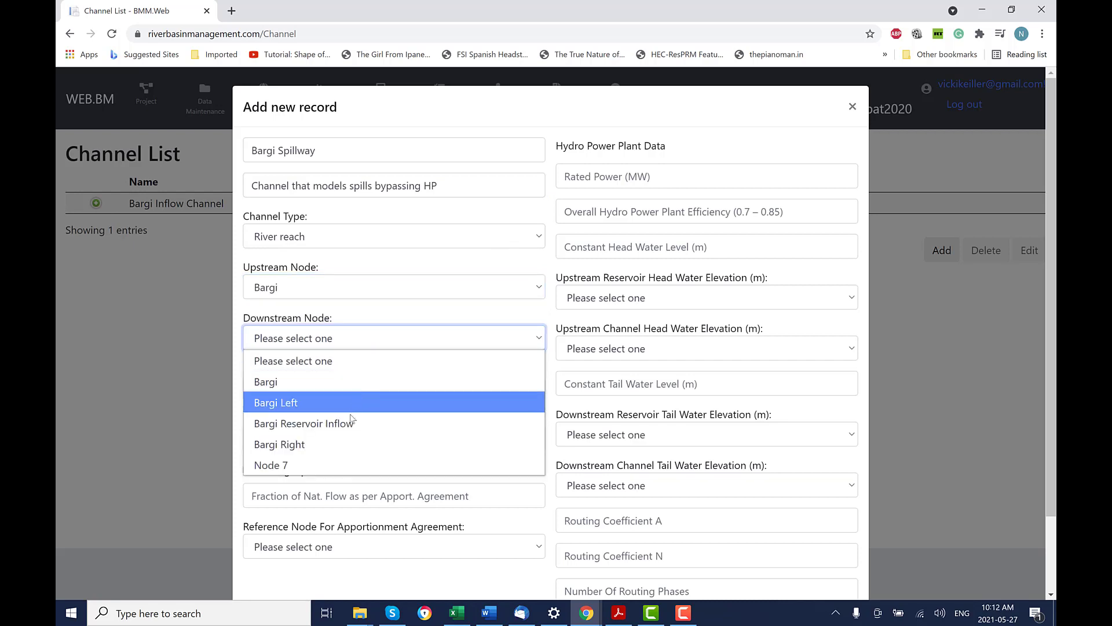
click(340, 464)
scroll(446, 462, down, 2)
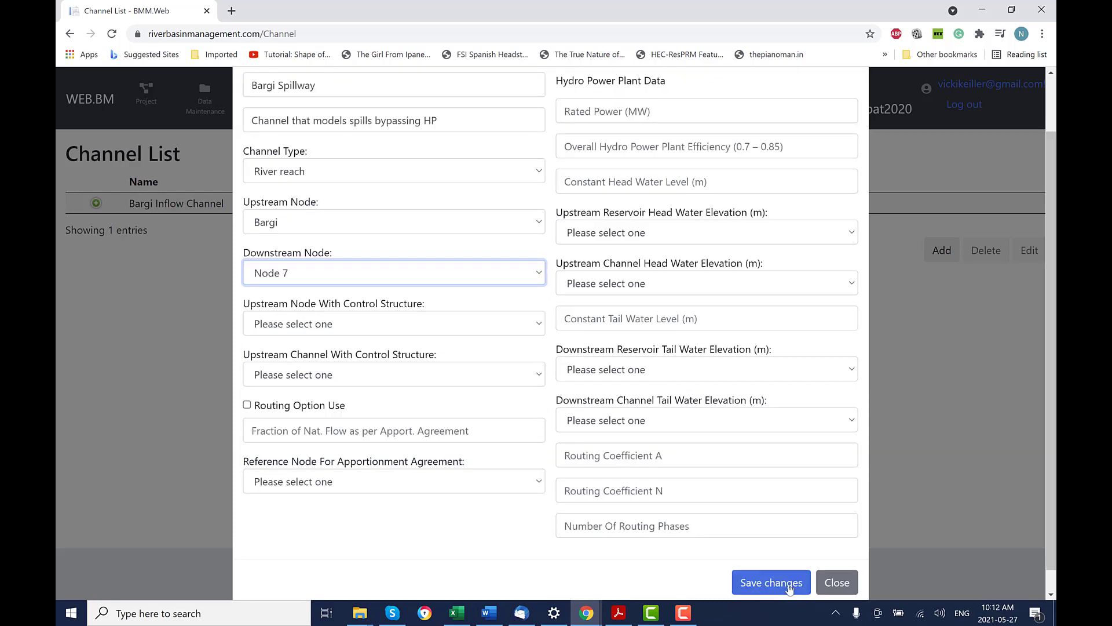
click(781, 586)
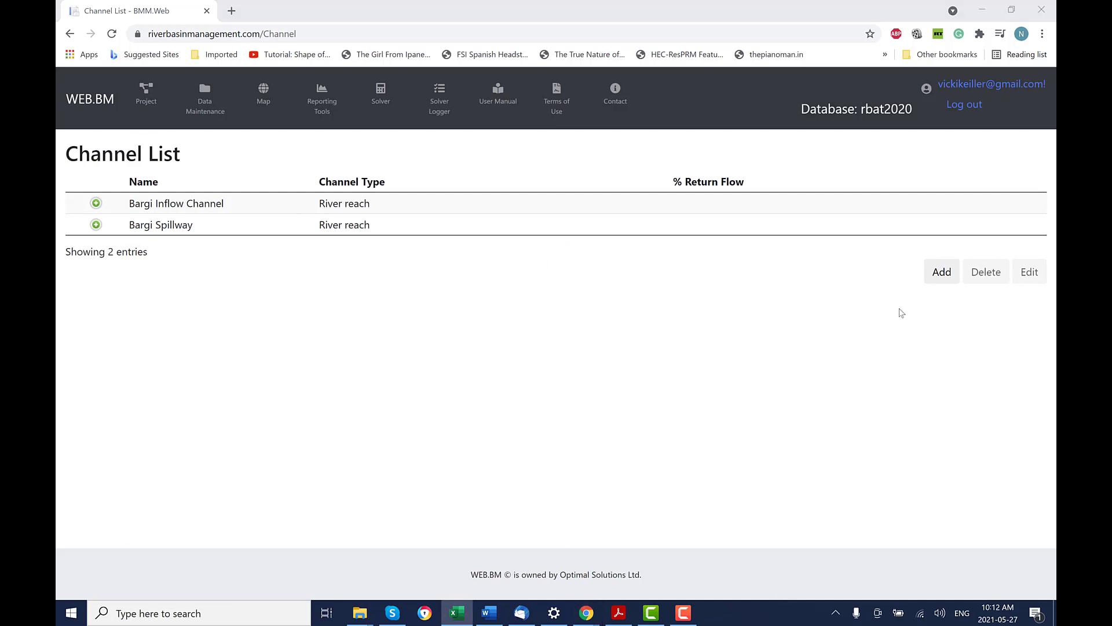
Fill a new River reach channel described as Hydro Power Plant below Bargi Reservoir, from Bargi to Node 7.
click(942, 271)
click(323, 186)
right_click(323, 186)
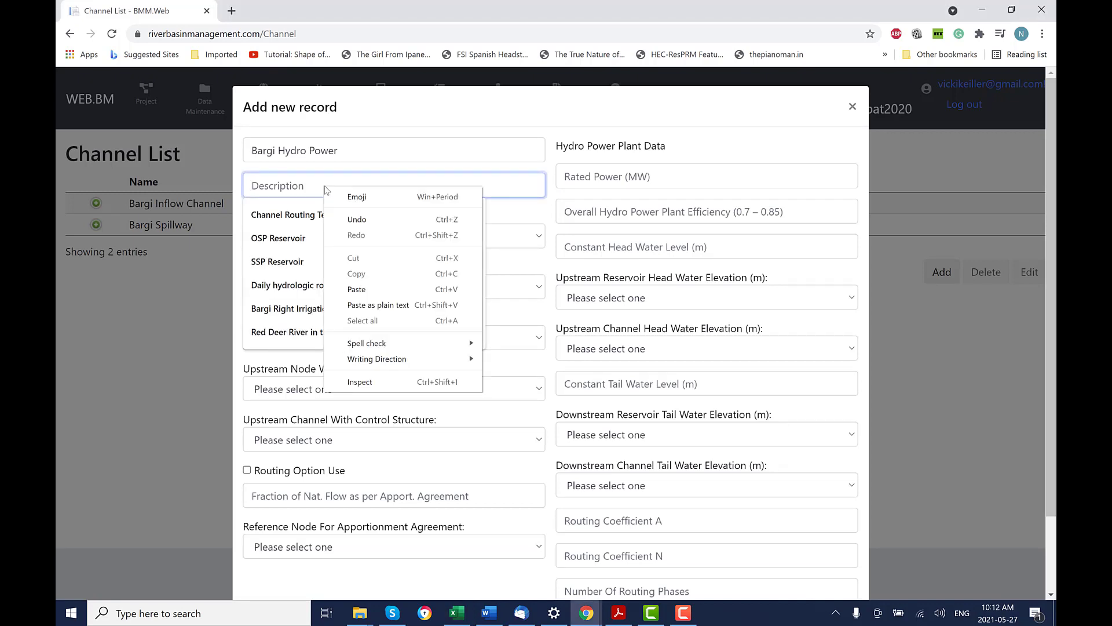
click(359, 288)
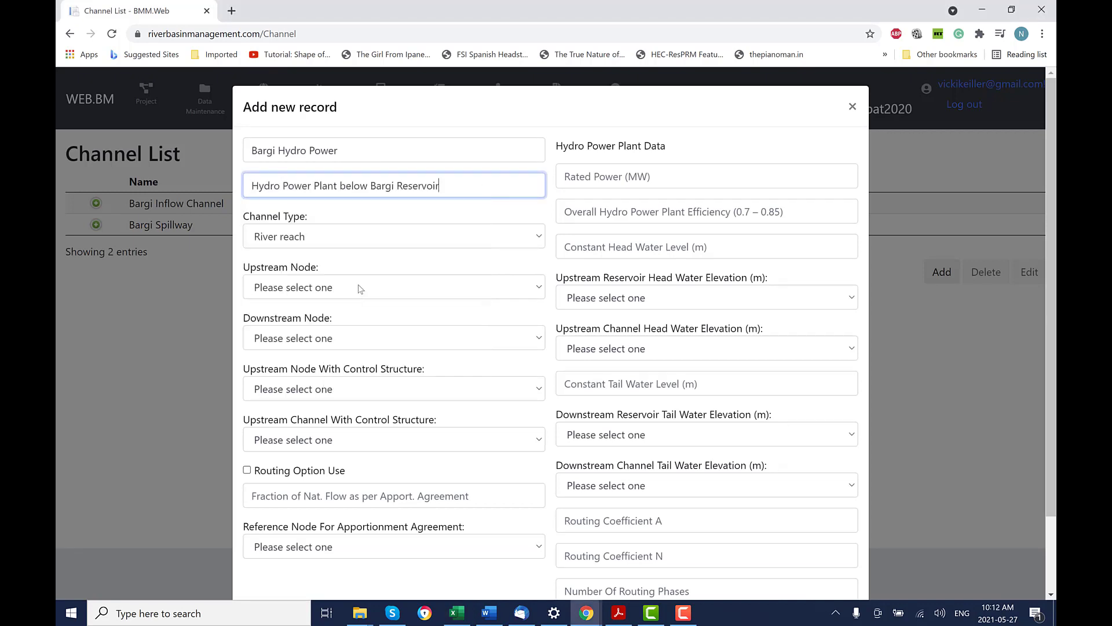
click(357, 238)
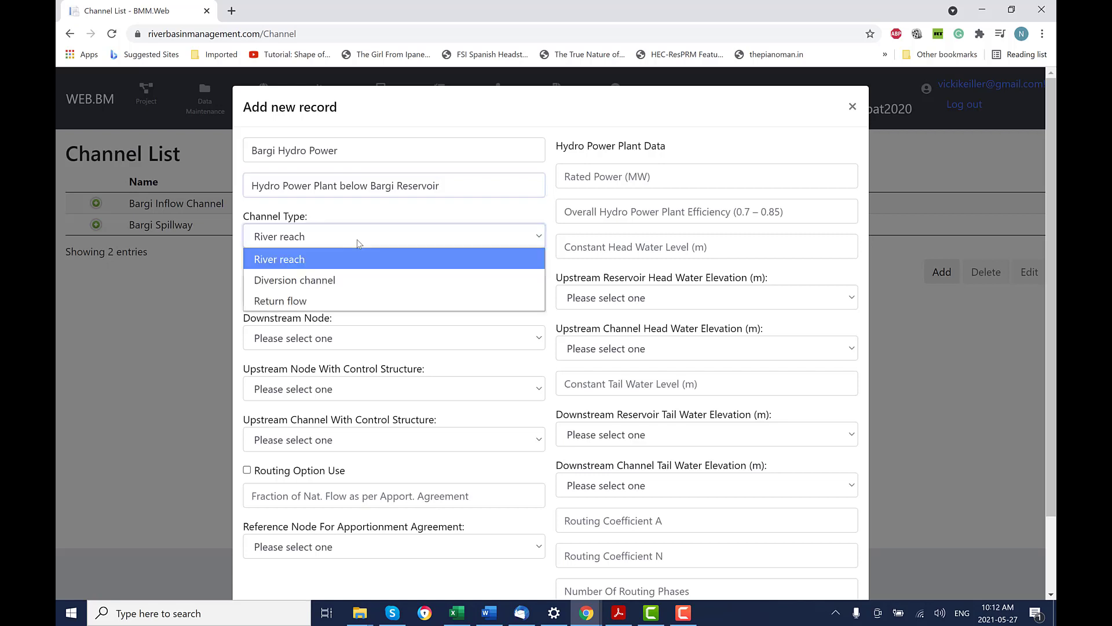
click(356, 249)
click(434, 279)
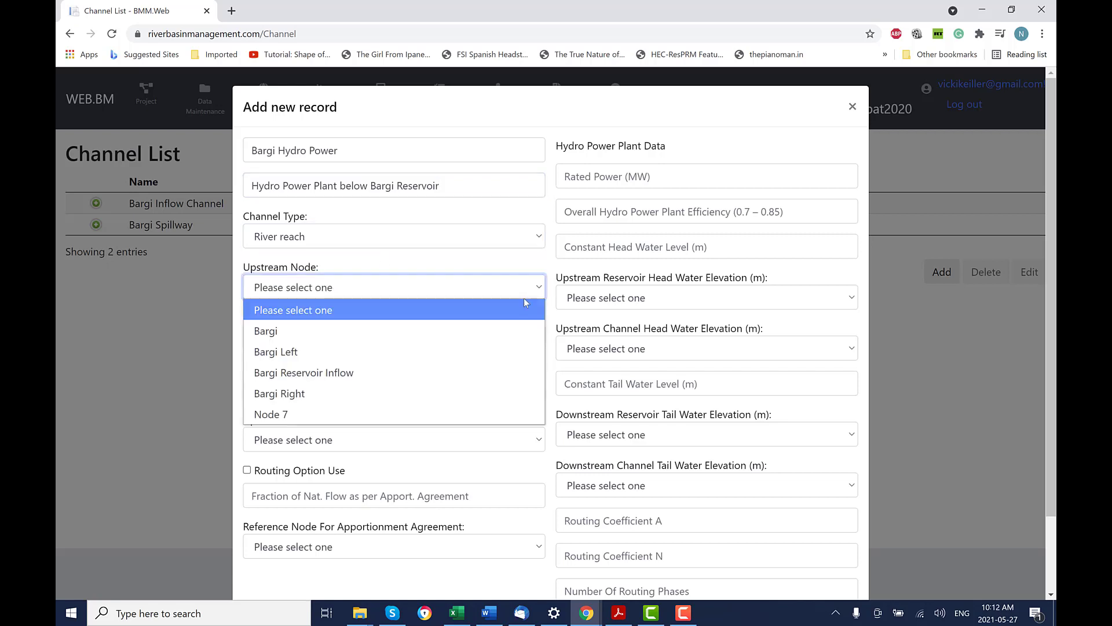
click(484, 338)
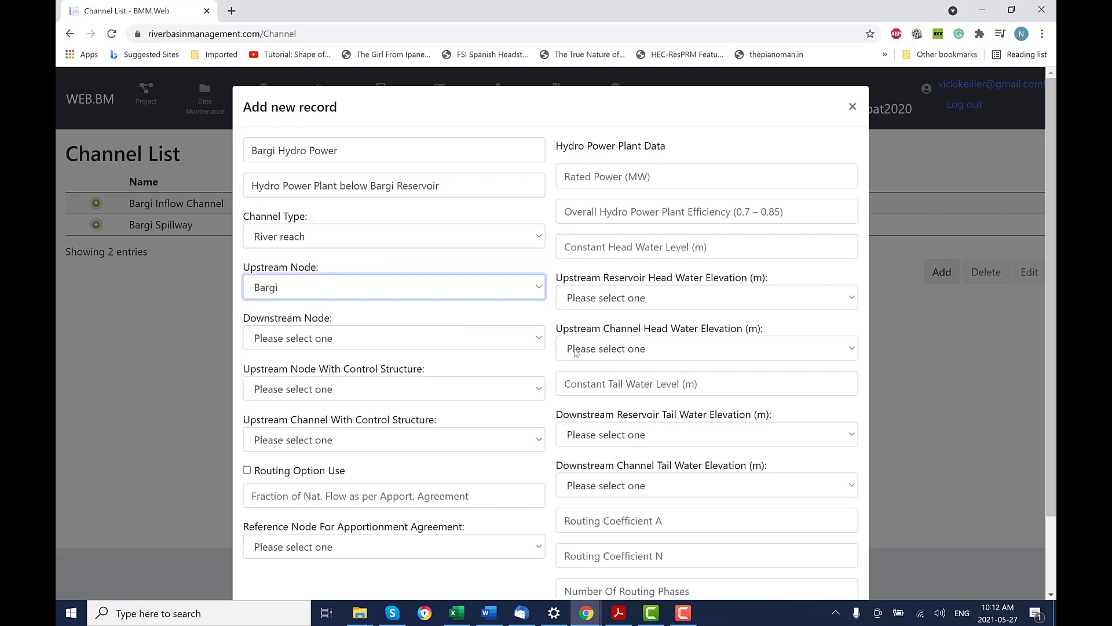
click(541, 343)
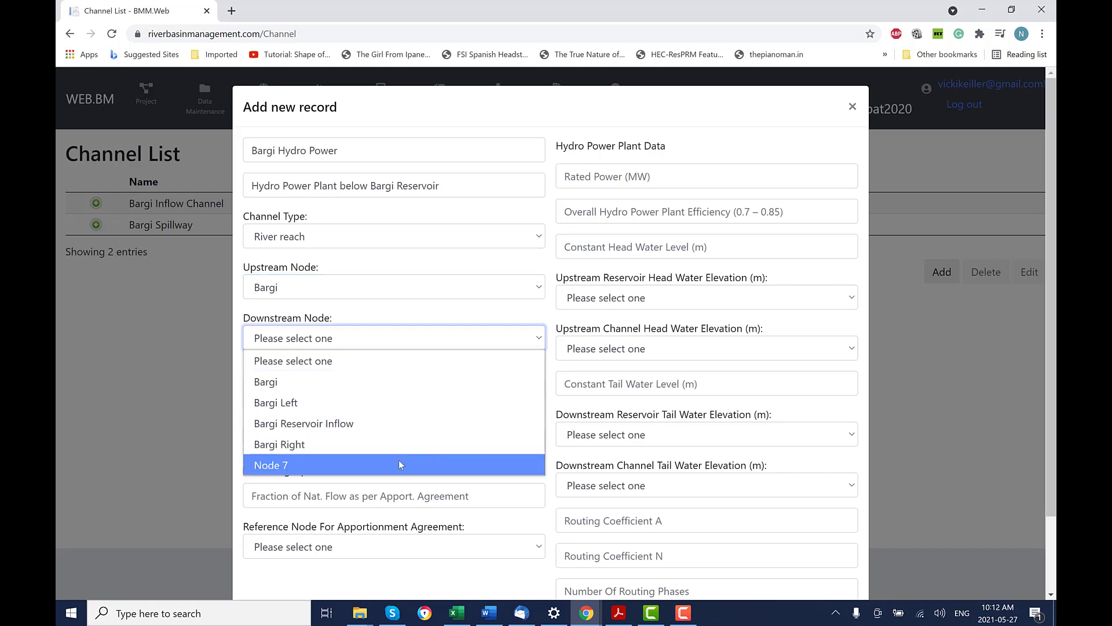
click(398, 460)
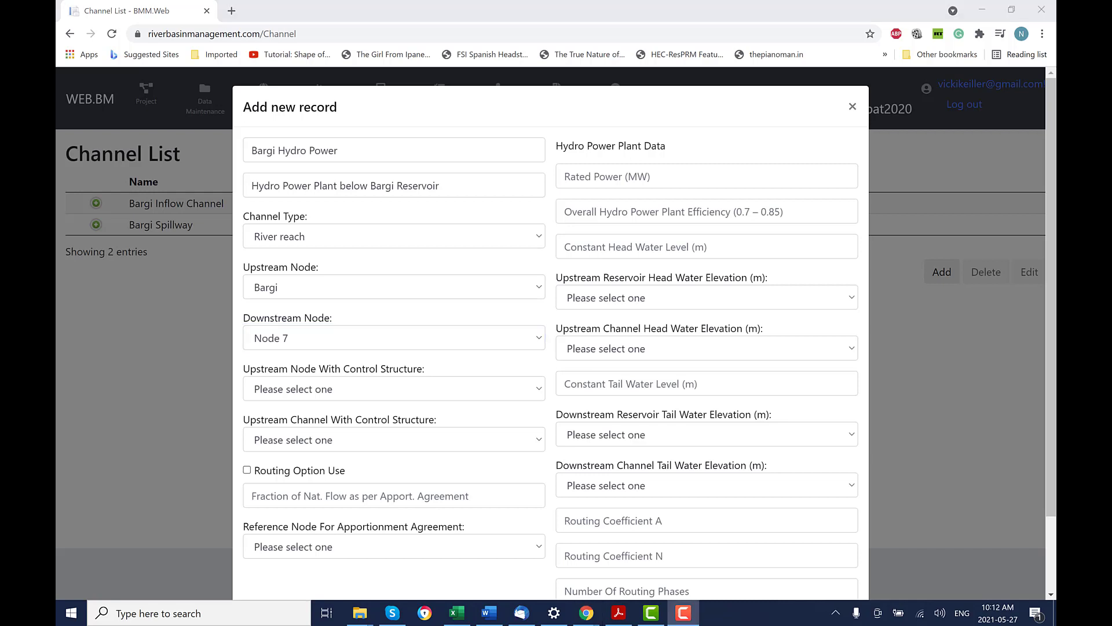
Enter rated power 90 and plant efficiency 0.81 for Bargi Hydro Power.
click(566, 176)
text(9)
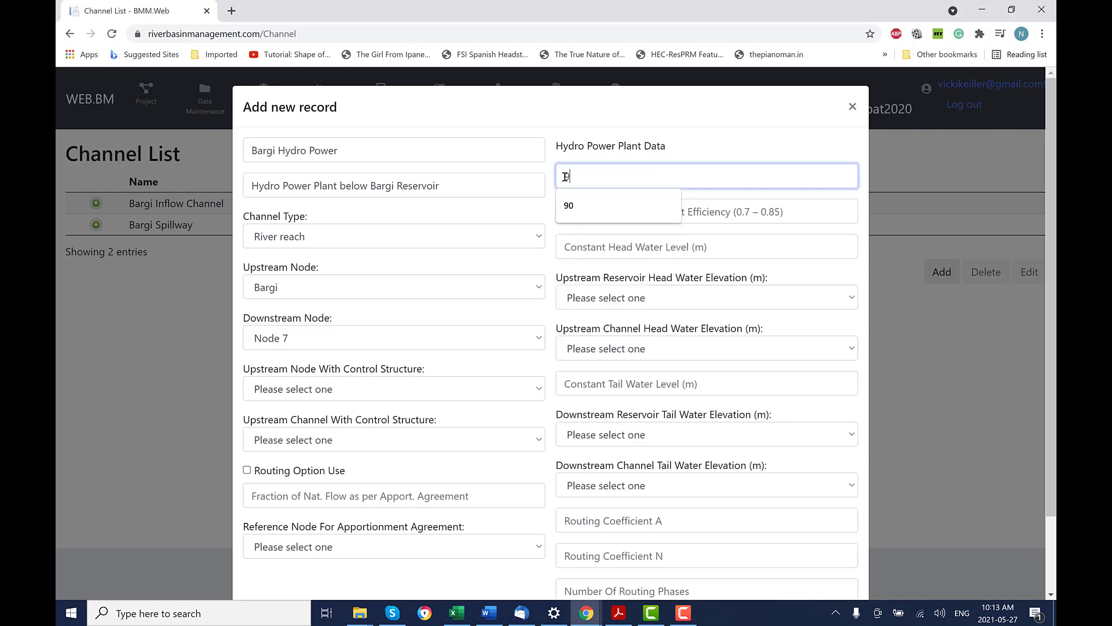
text(0)
click(657, 215)
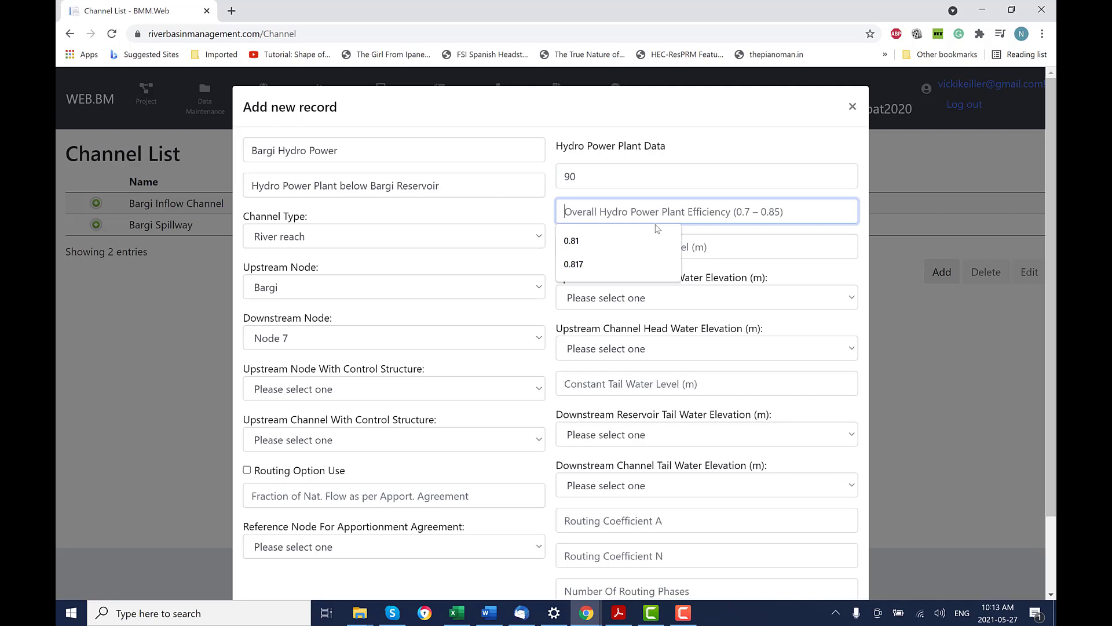
text(0)
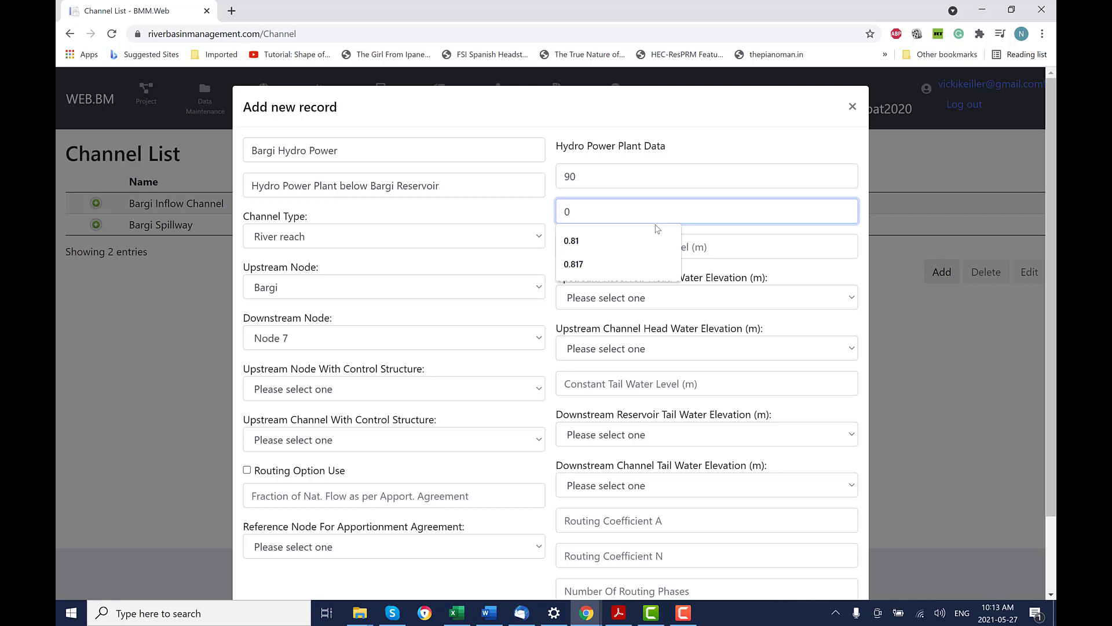
text(.81)
click(662, 304)
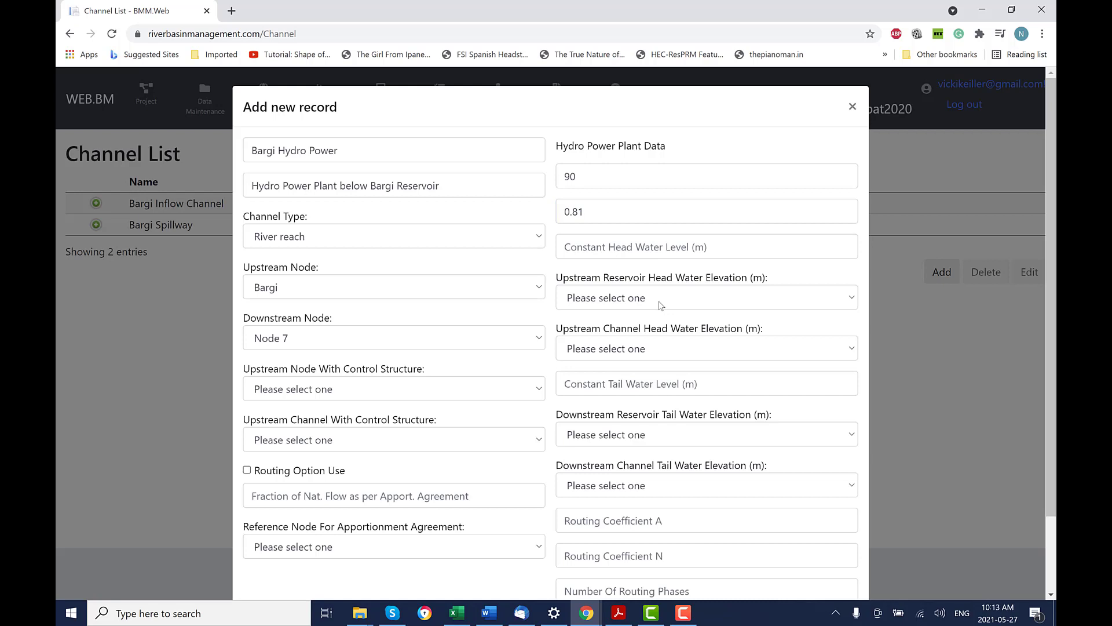
Use Bargi for reservoir head and control structure, tail water 370, then save the channel.
click(854, 299)
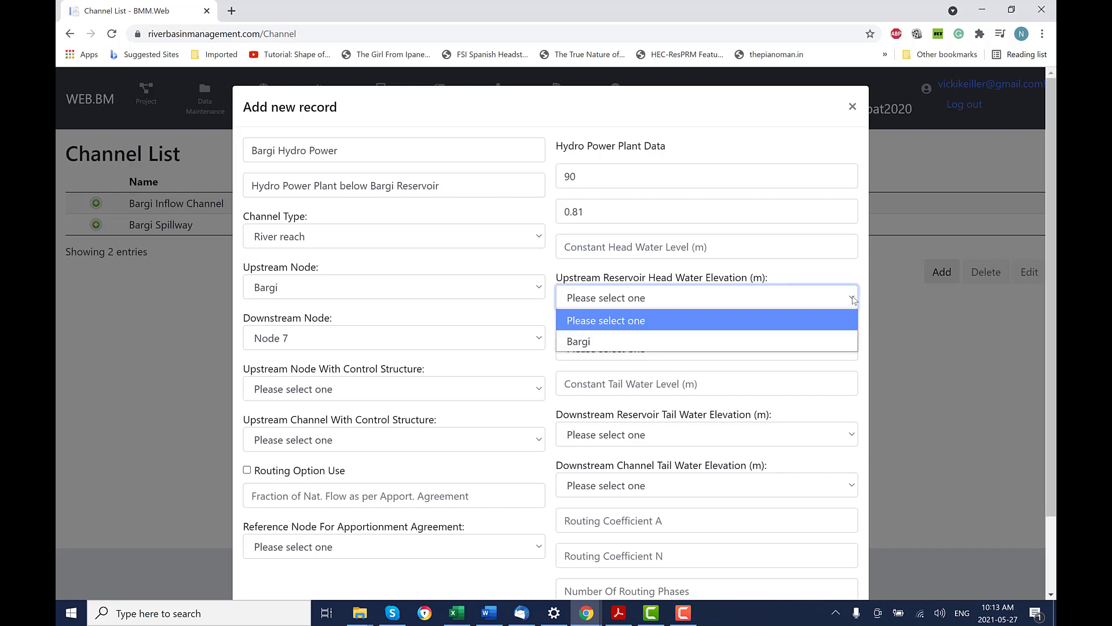
click(652, 341)
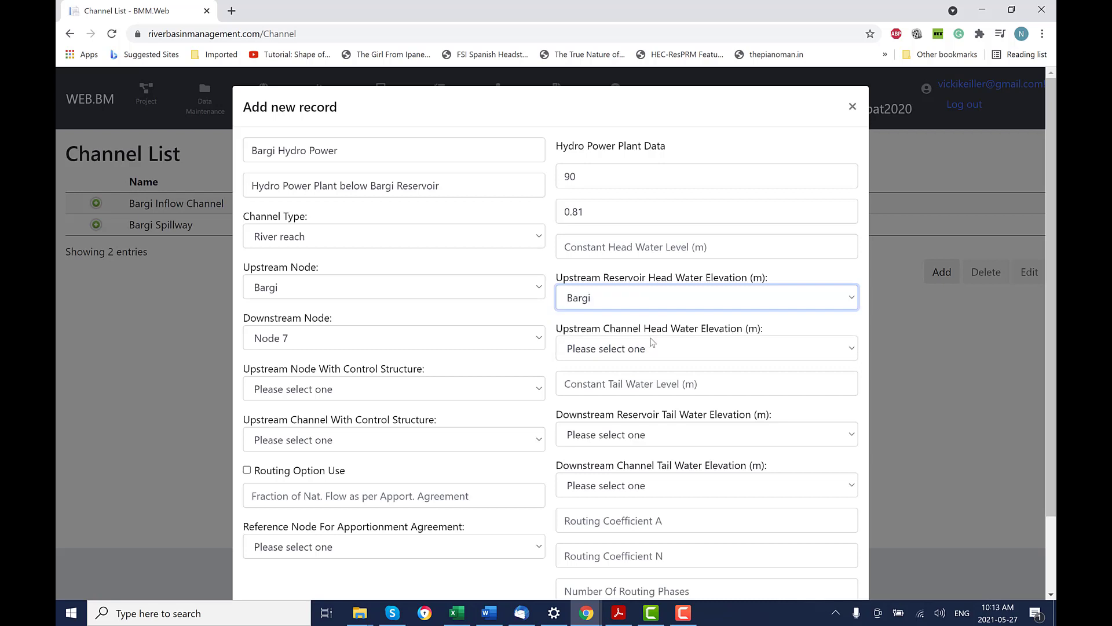
click(581, 385)
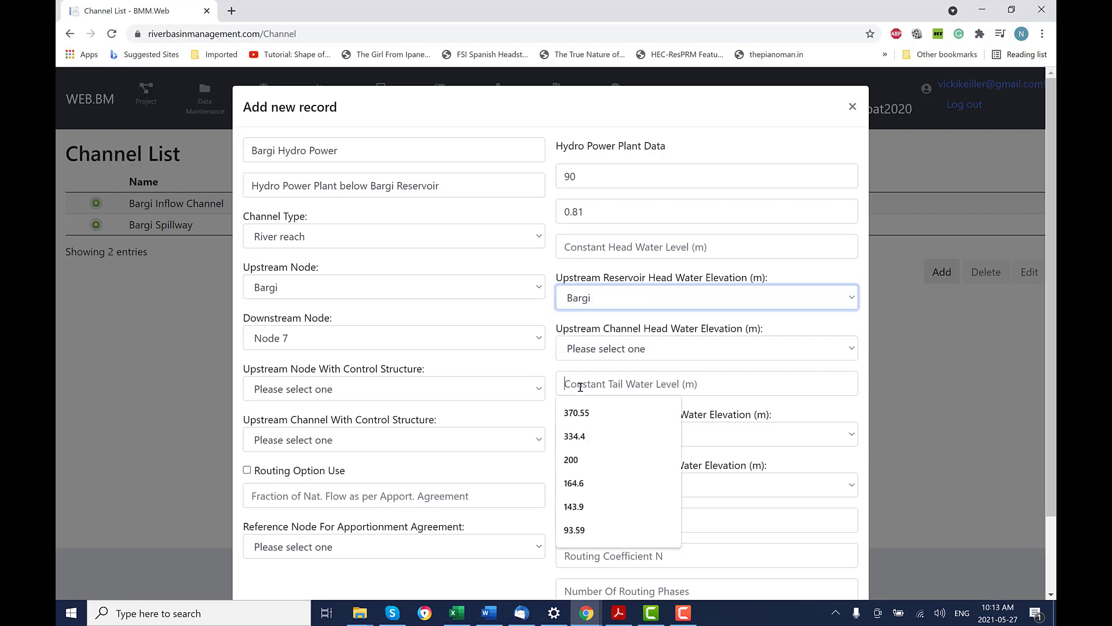
text(370)
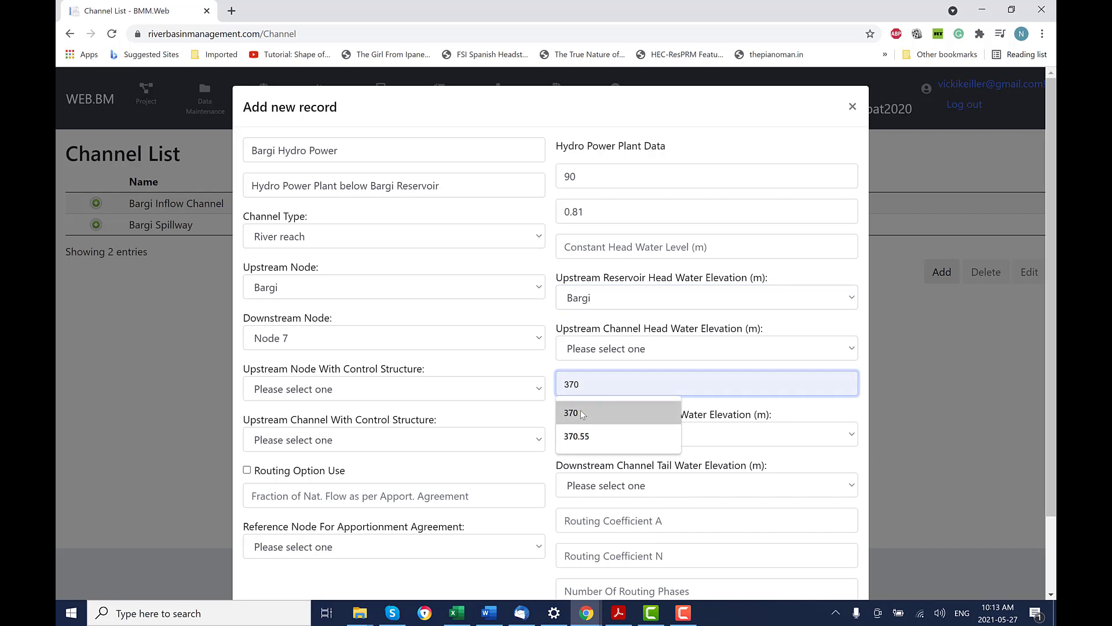
click(575, 411)
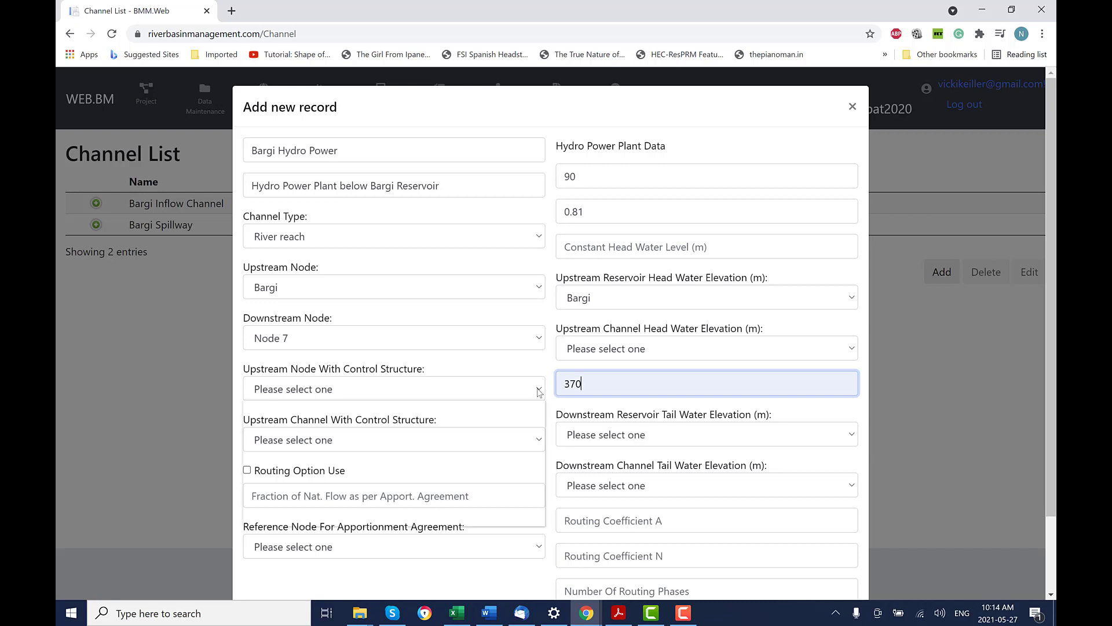
click(538, 389)
click(326, 433)
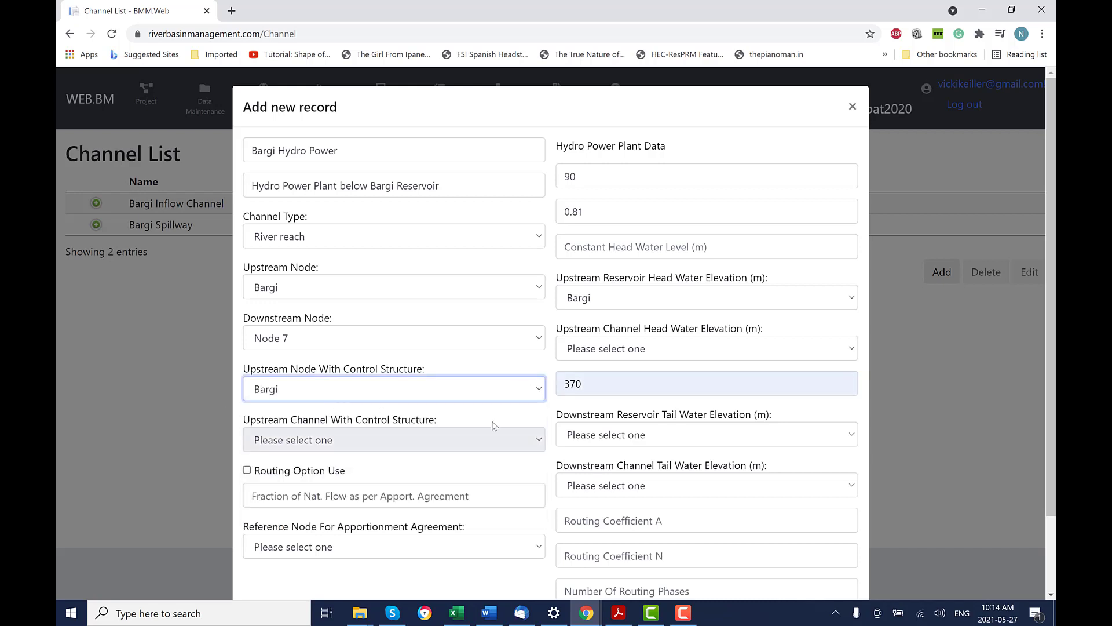
scroll(504, 429, down, 2)
click(771, 560)
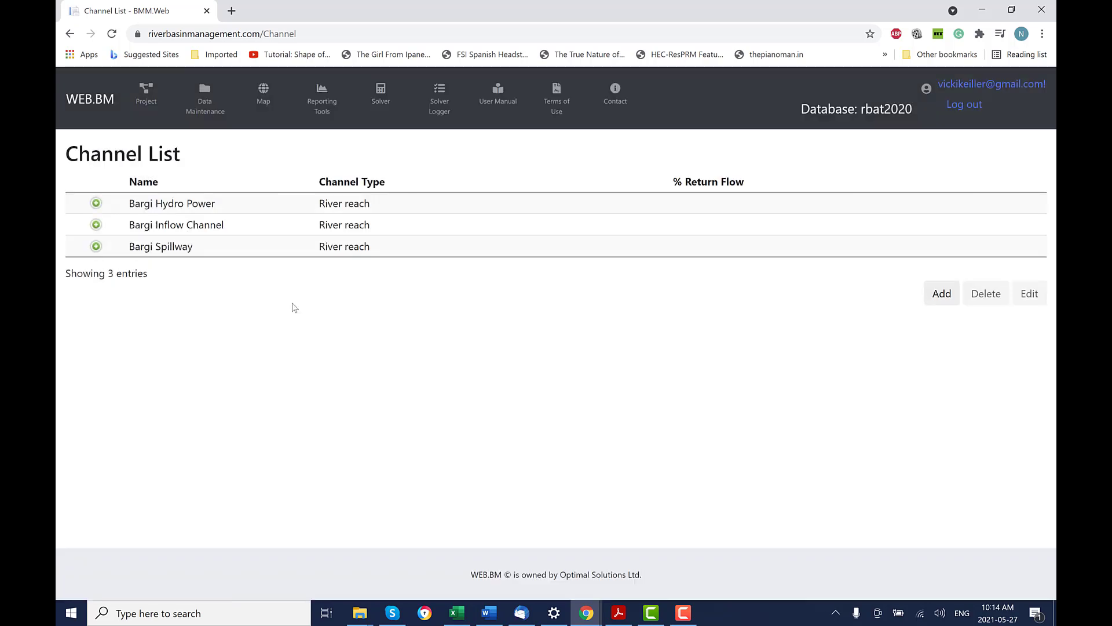
Paste and save five elevation–outflow rows (367.83 m at 0 to 422.76 m at 218) for Bargi Spillway.
click(96, 247)
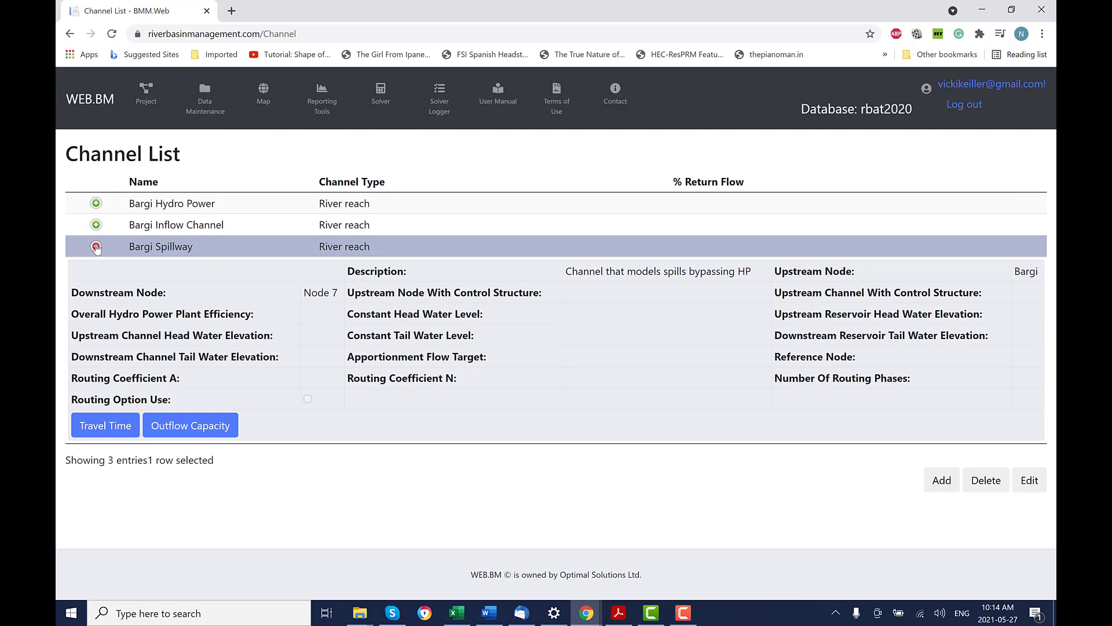
click(202, 434)
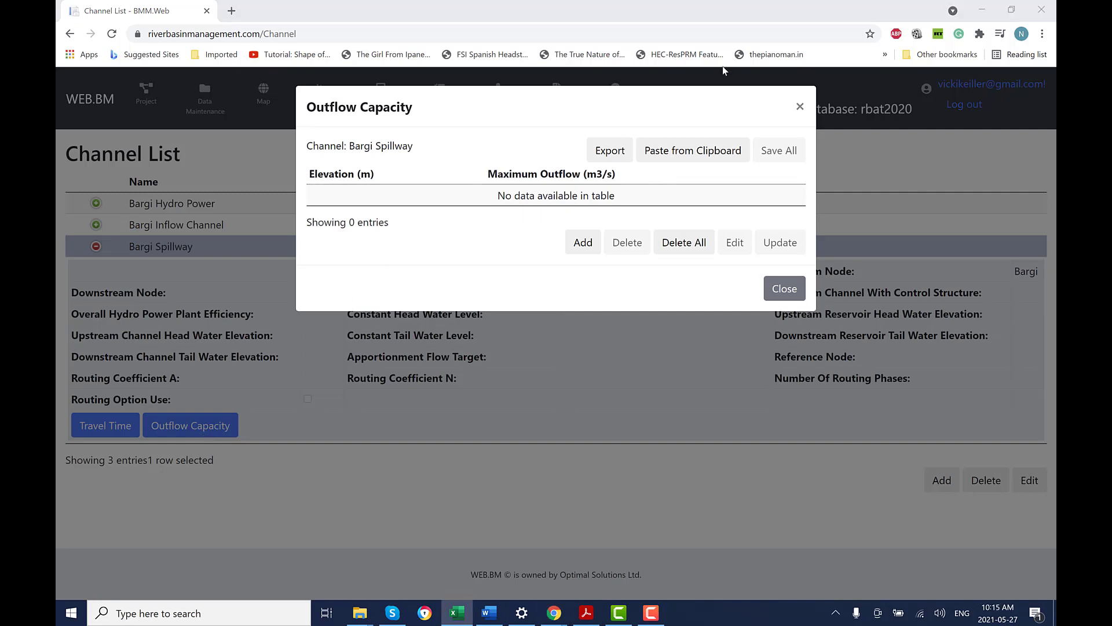
click(709, 152)
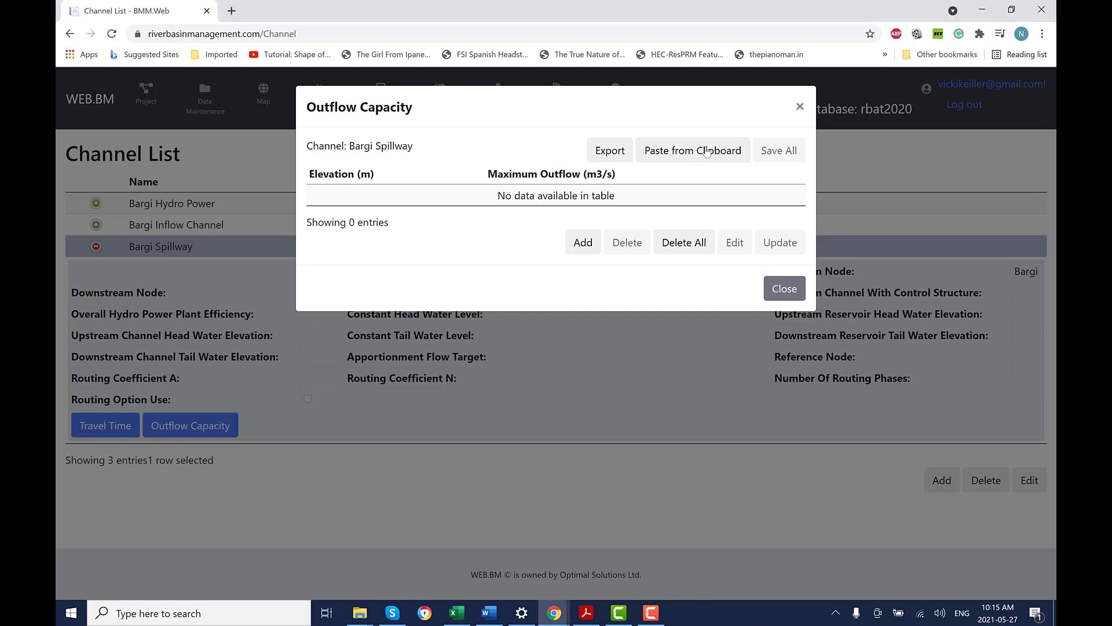
click(783, 152)
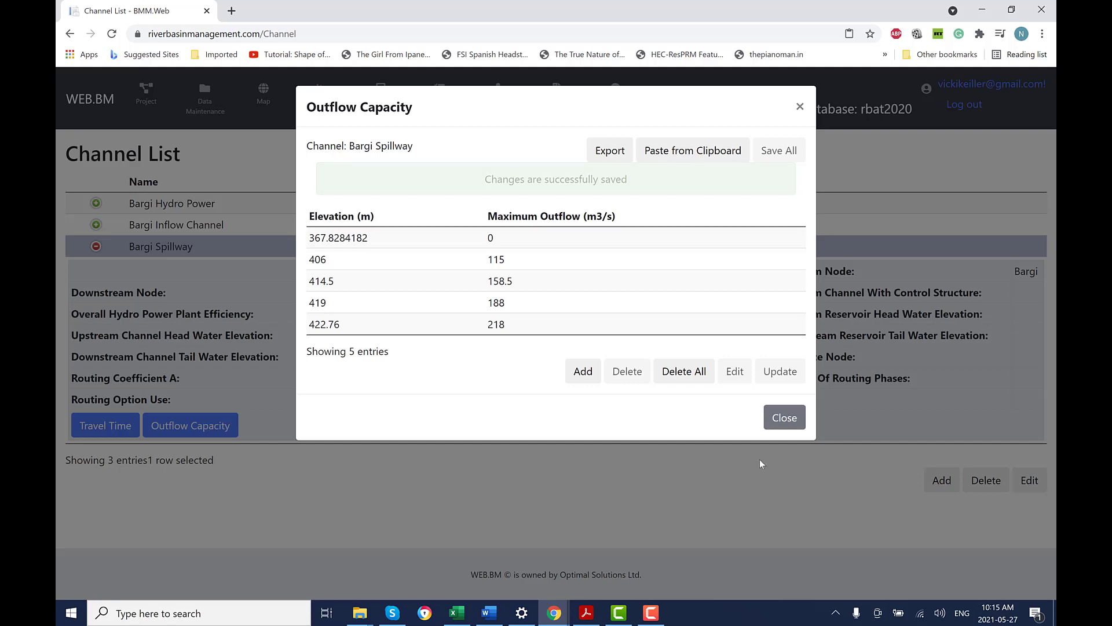
click(791, 415)
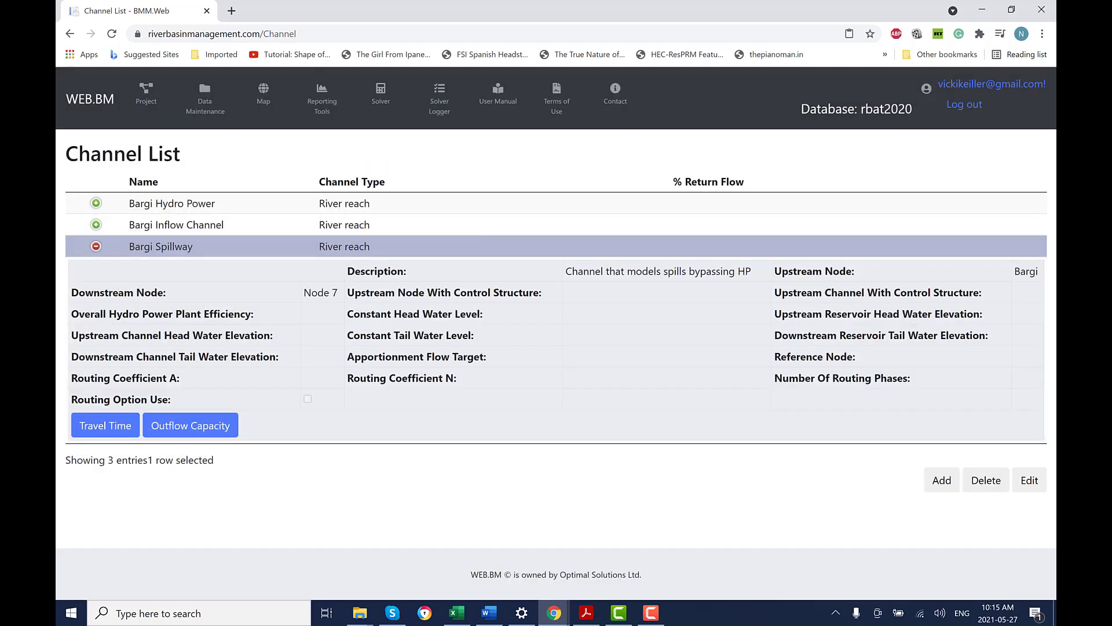
key(alt+Tab)
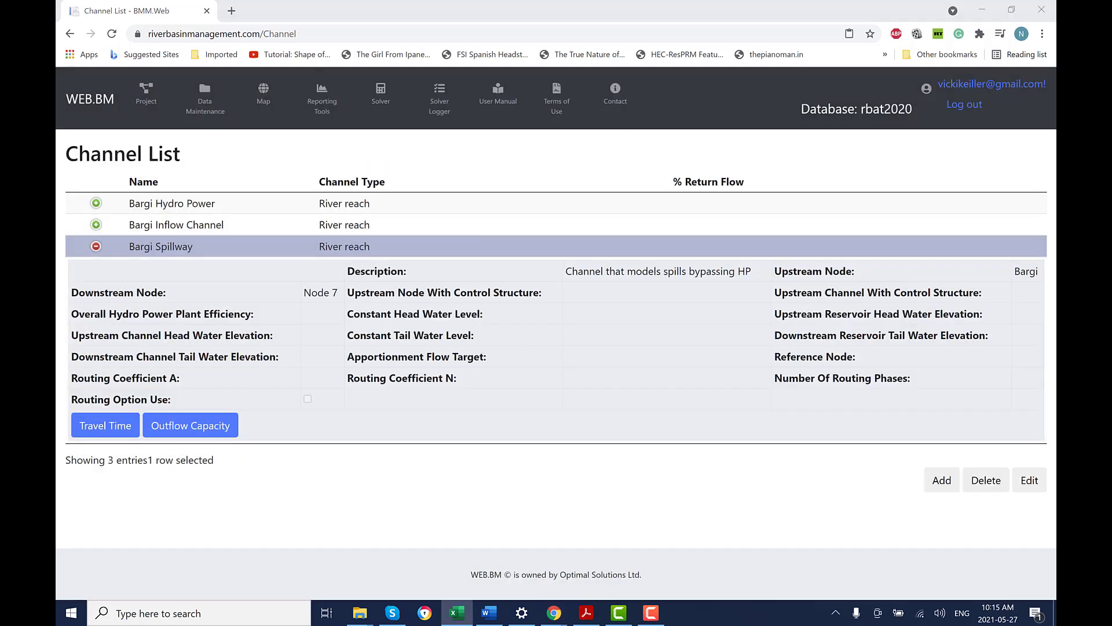
drag(1055, 180, 541, 198)
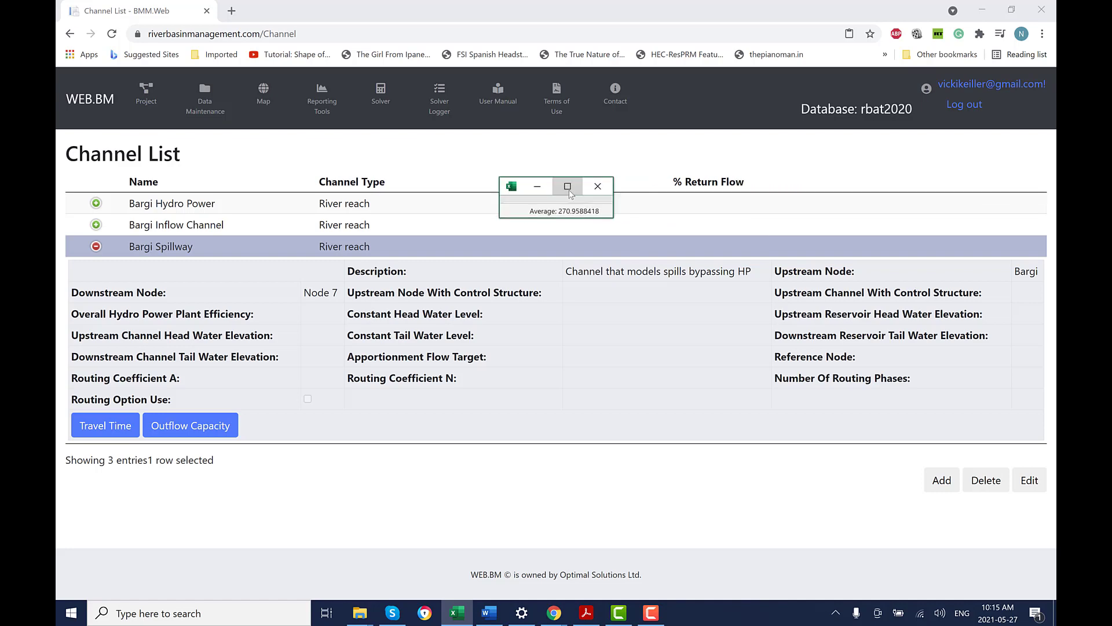
Maximise Excel to review the turbine capacity chart, then return to WEB.BM's Channel List.
click(567, 189)
scroll(759, 414, down, 3)
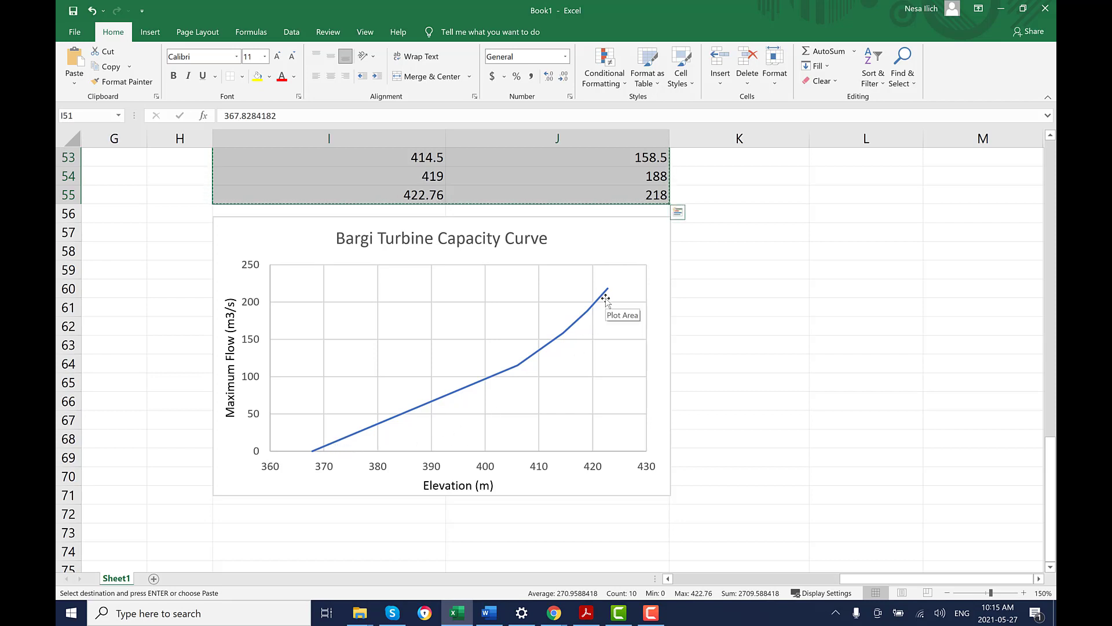
mouse_move(609, 296)
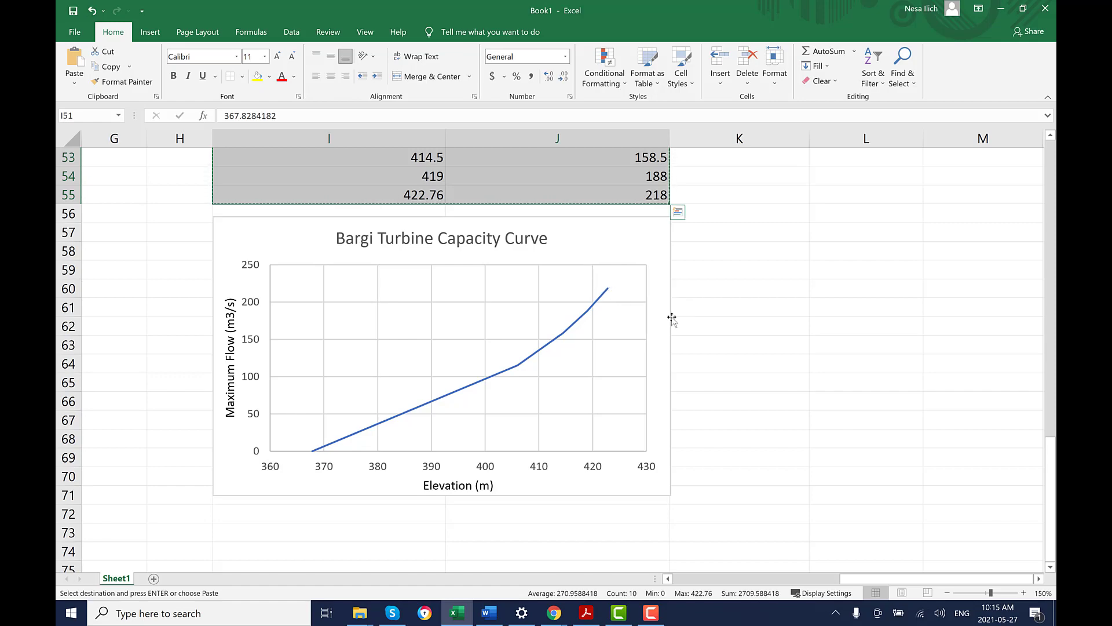
key(alt+Tab)
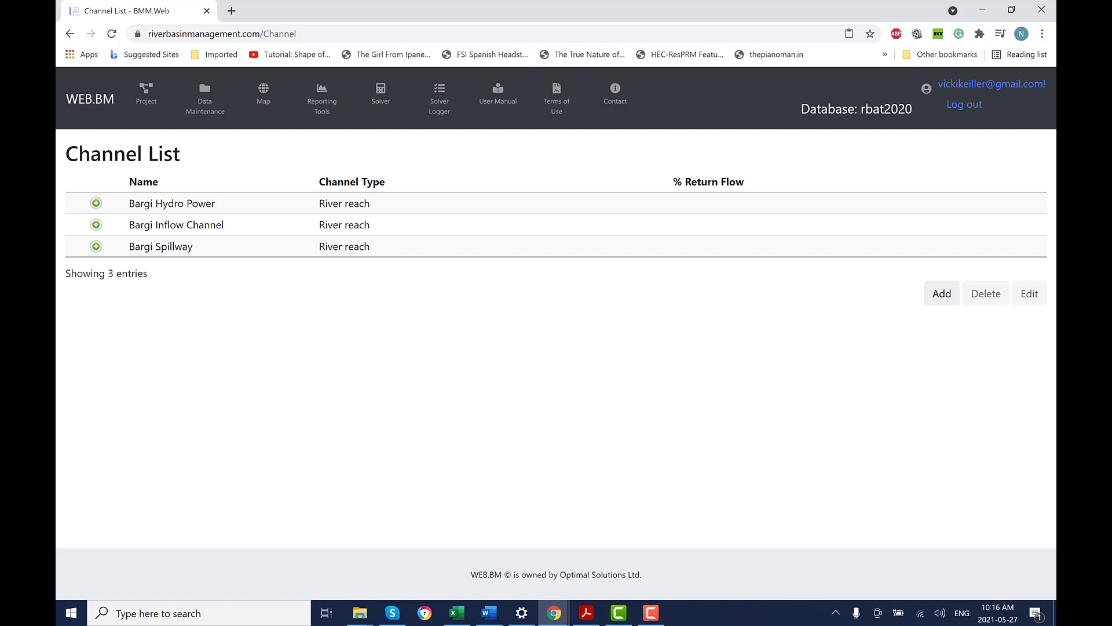
Start a new channel named Narmada River with description Environmental Flow Channel.
key(alt+Tab)
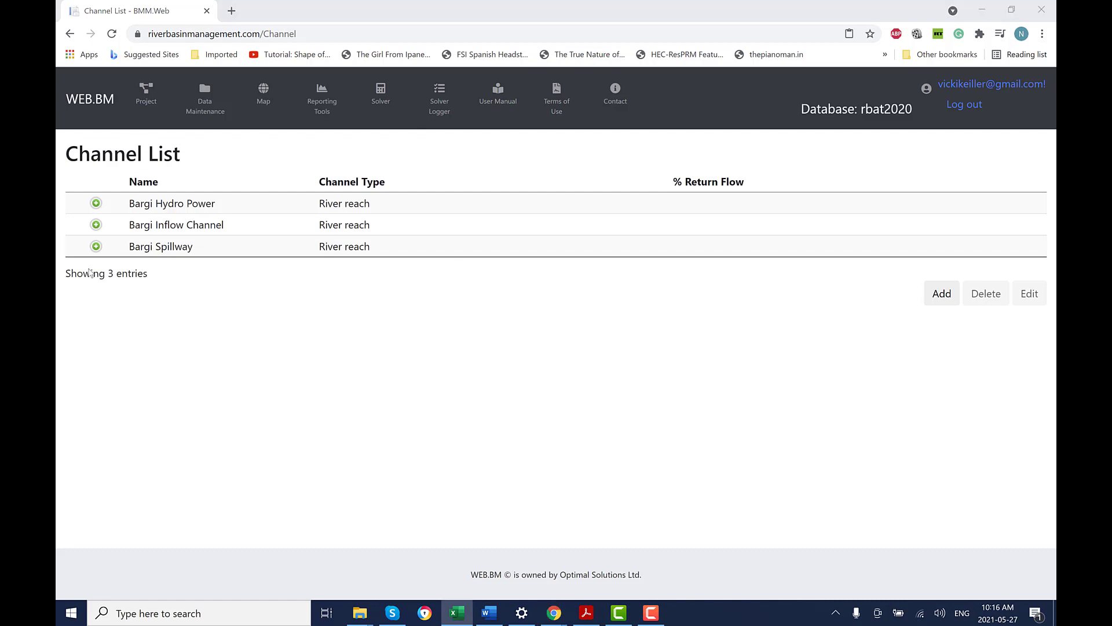
click(942, 294)
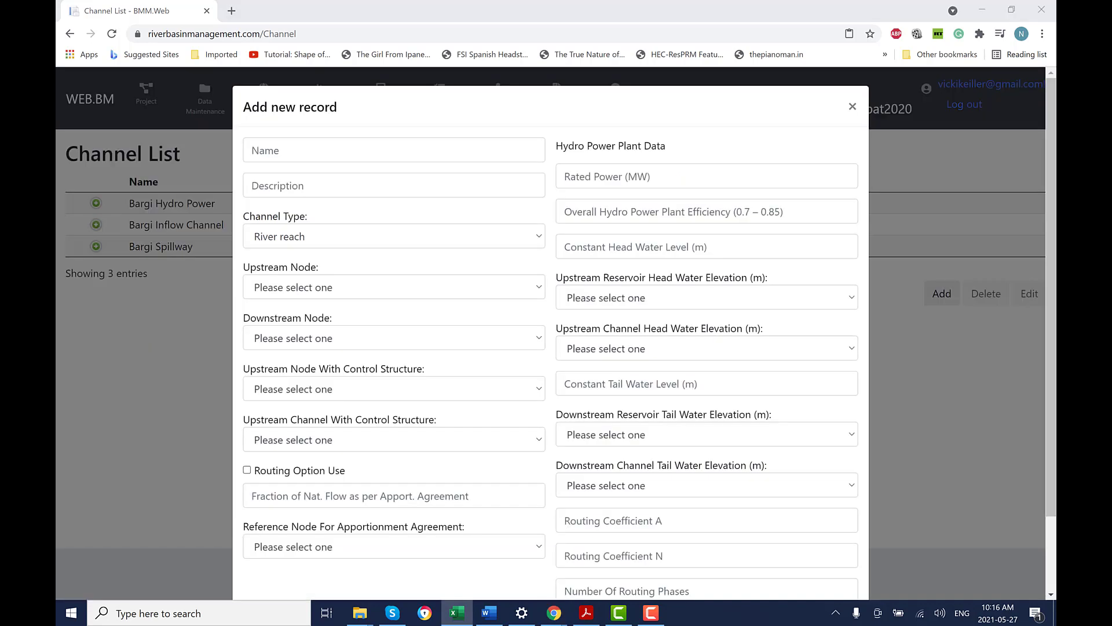
click(390, 141)
right_click(337, 149)
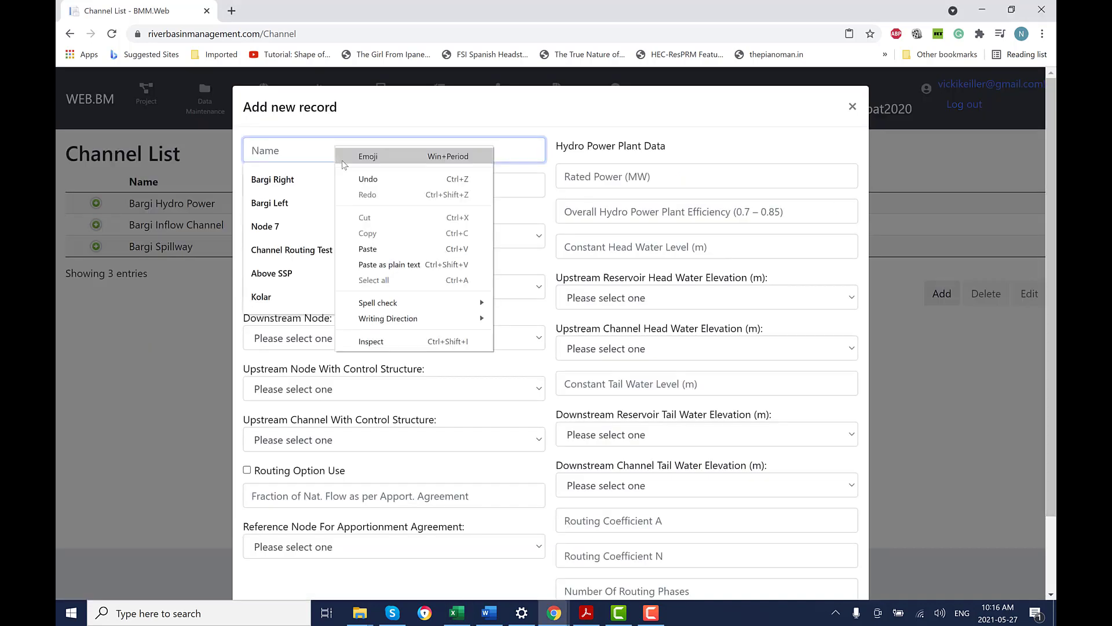
click(368, 249)
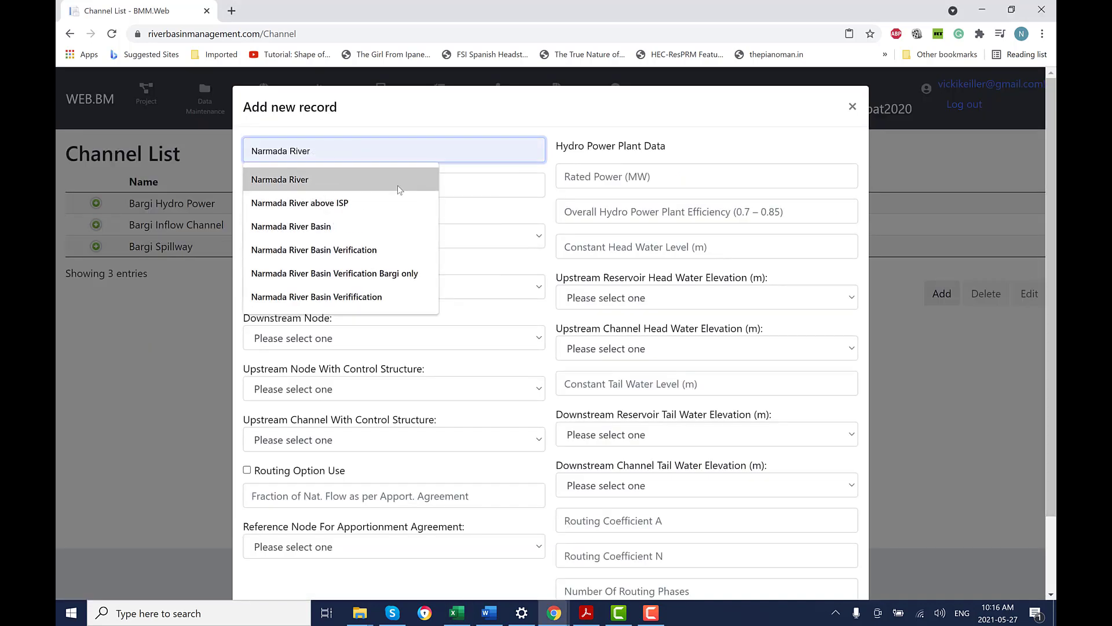
click(472, 180)
key(alt+Tab)
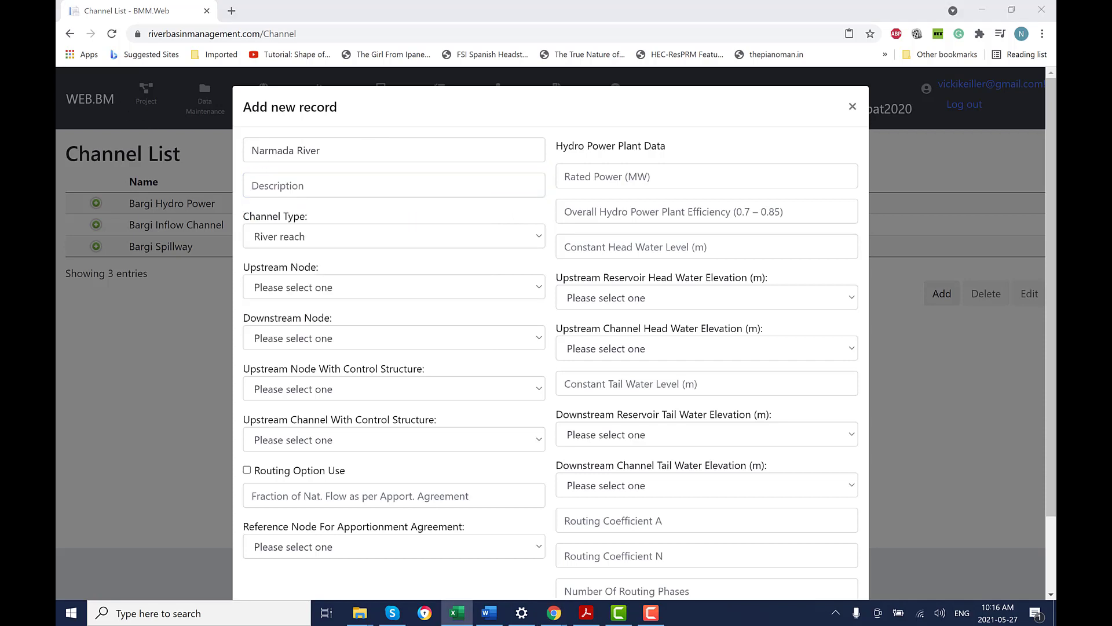
key(alt+Tab)
text(Environmental Flow Channel)
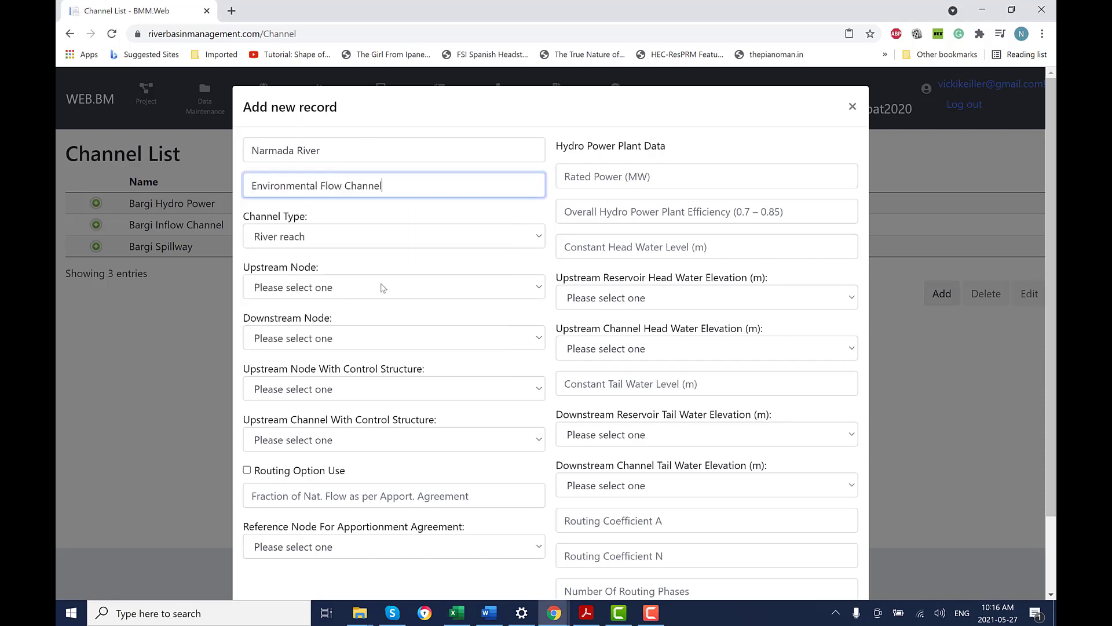
Set Narmada River's upstream node to Node 7 and save the channel.
click(540, 288)
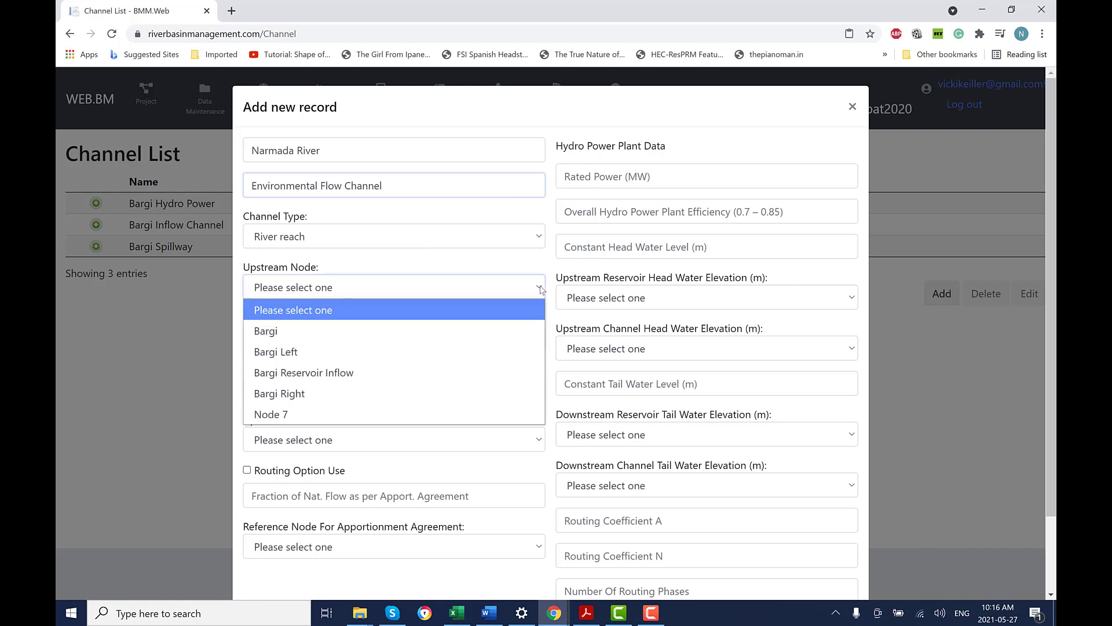
click(403, 415)
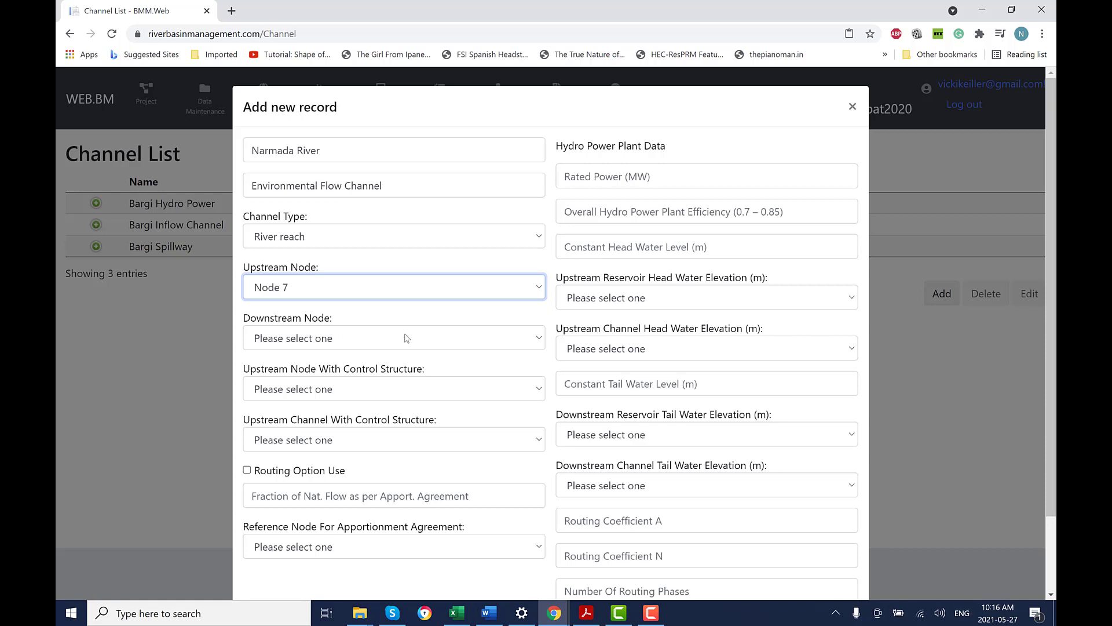
scroll(772, 566, down, 2)
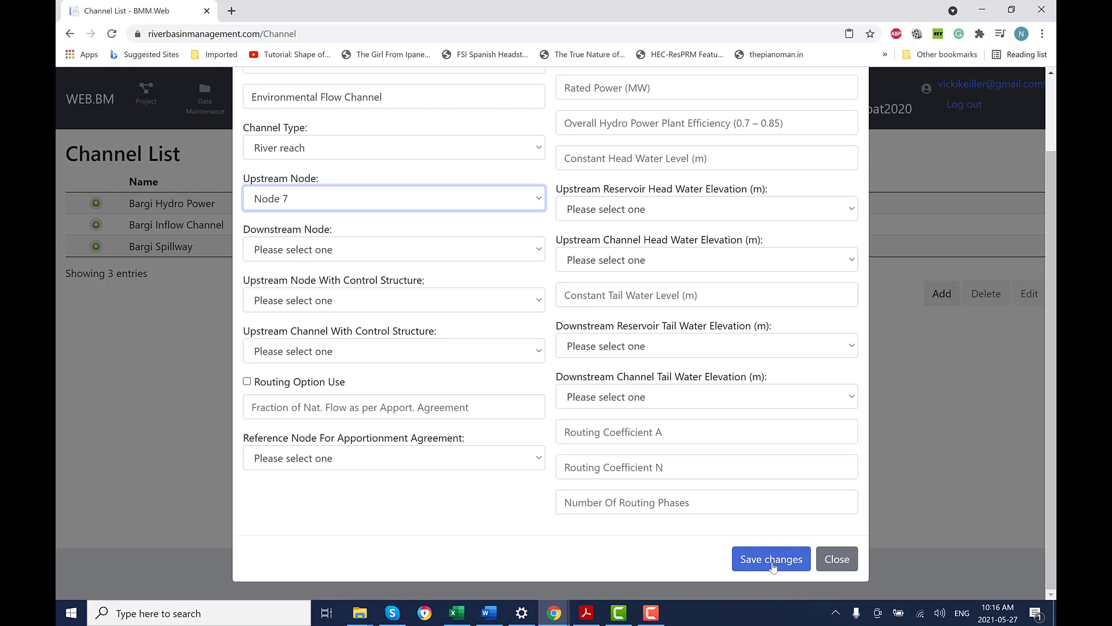
click(772, 559)
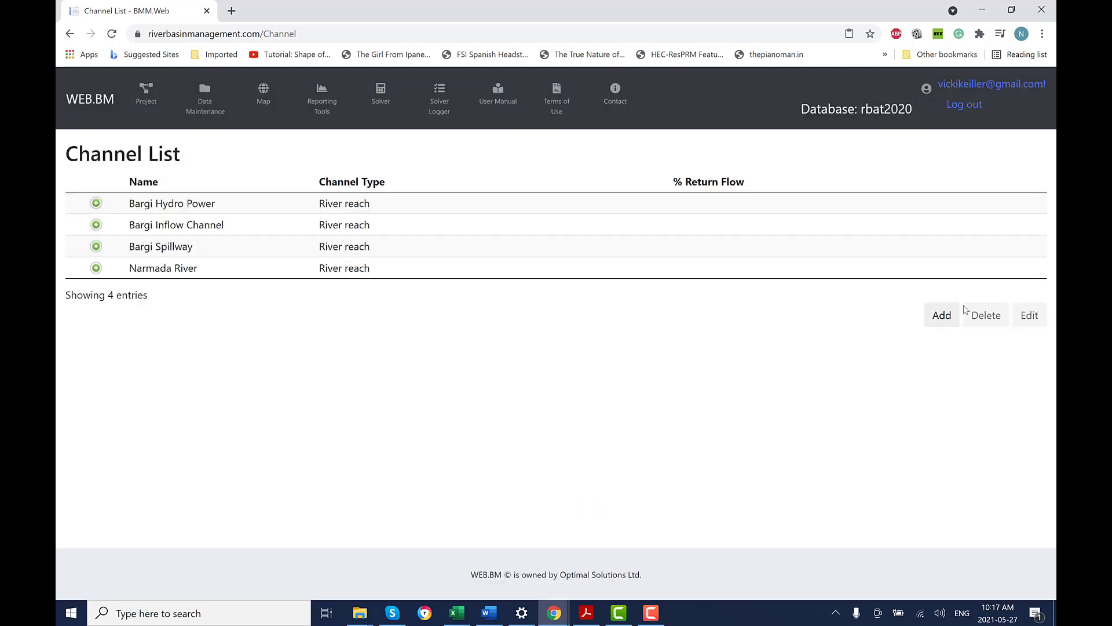
Start a new channel named Bargi Right Canal with the right-bank irrigation canal description.
click(939, 317)
key(alt+Tab)
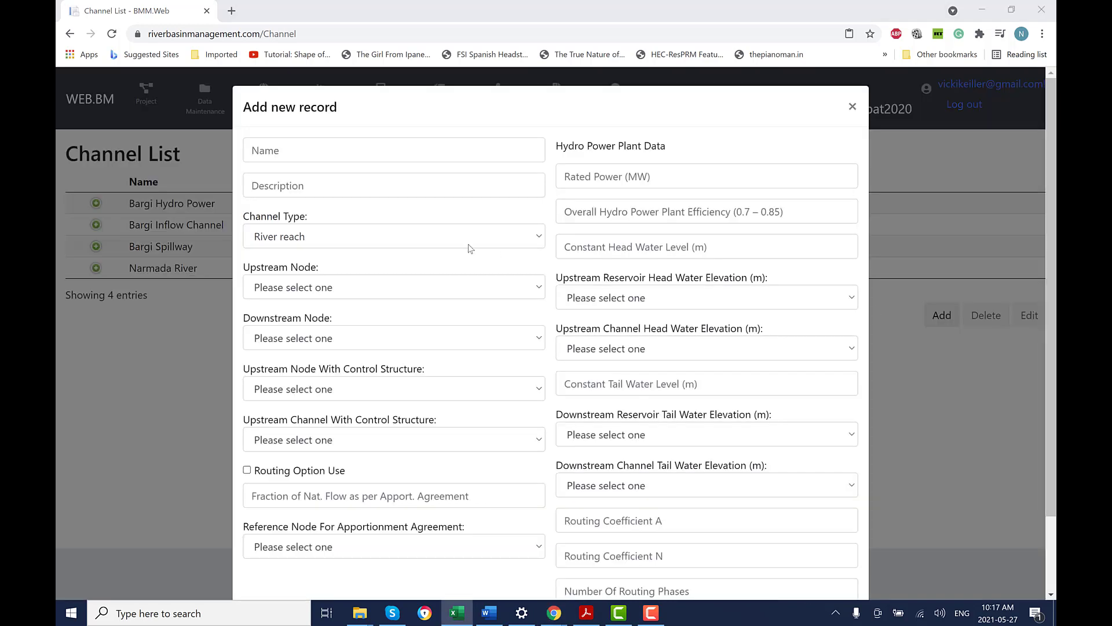
click(281, 148)
right_click(281, 149)
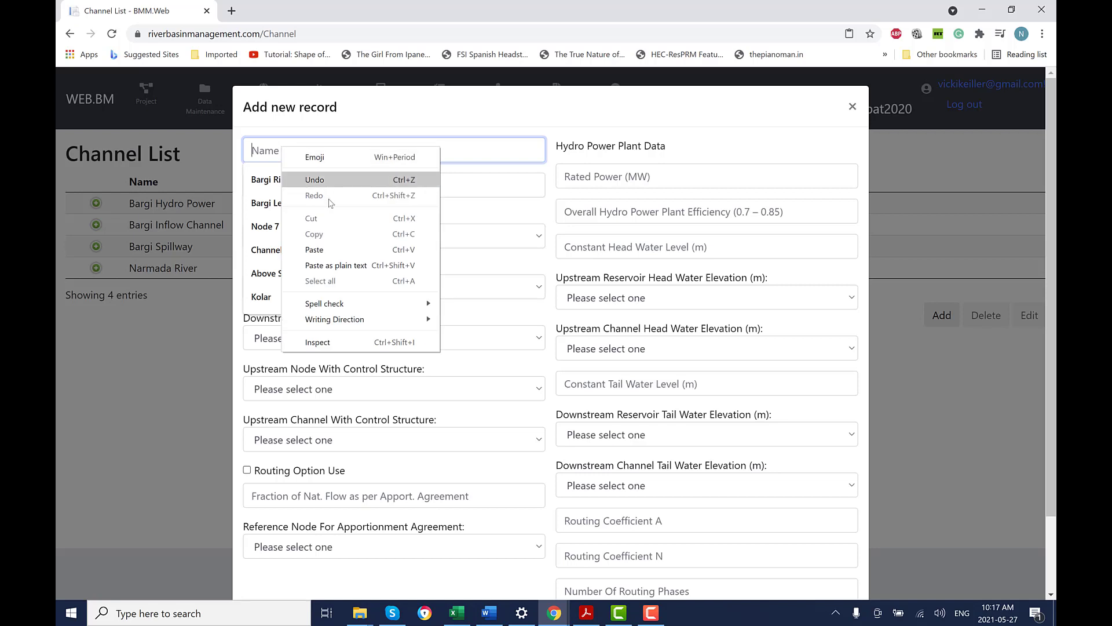
click(327, 245)
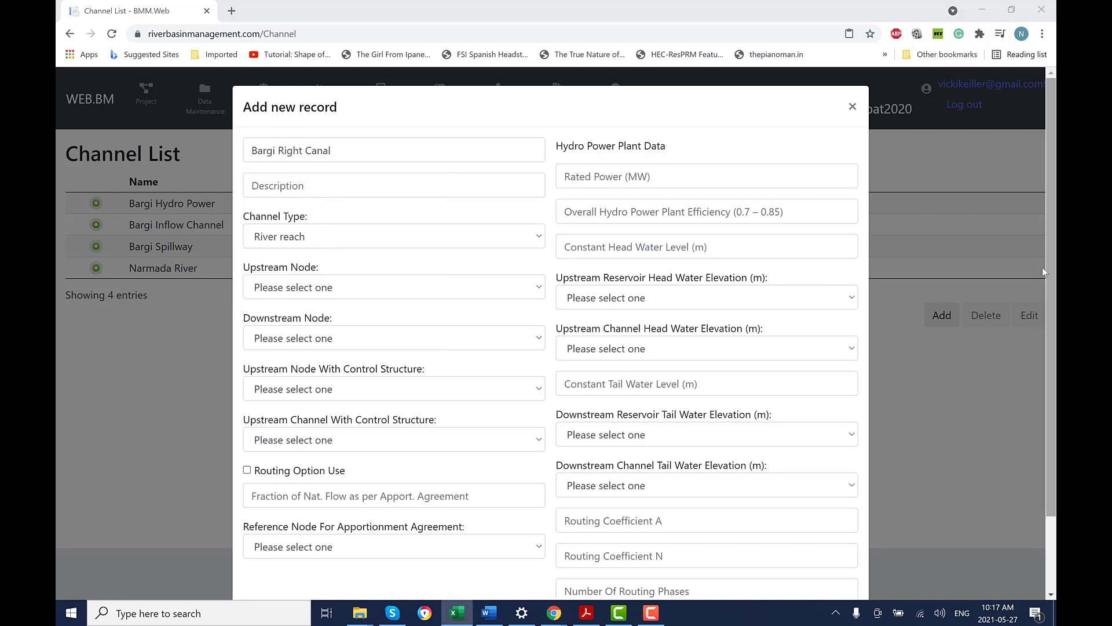
click(318, 178)
text(Irrigation canal on the right bank)
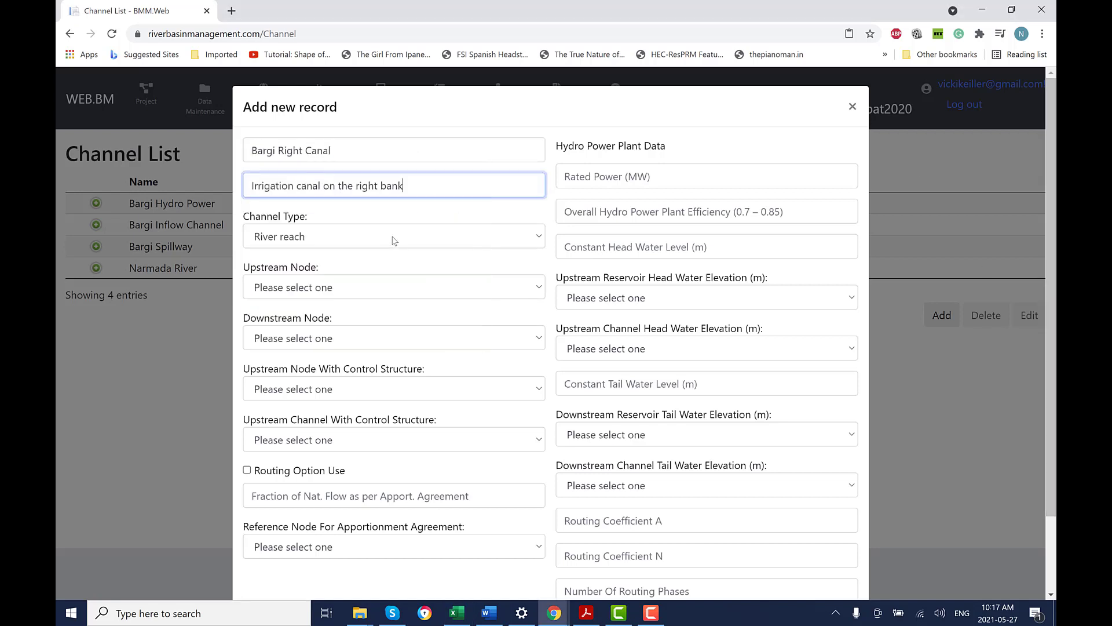
Make it a Diversion channel from Bargi to Bargi Right and save it.
click(394, 240)
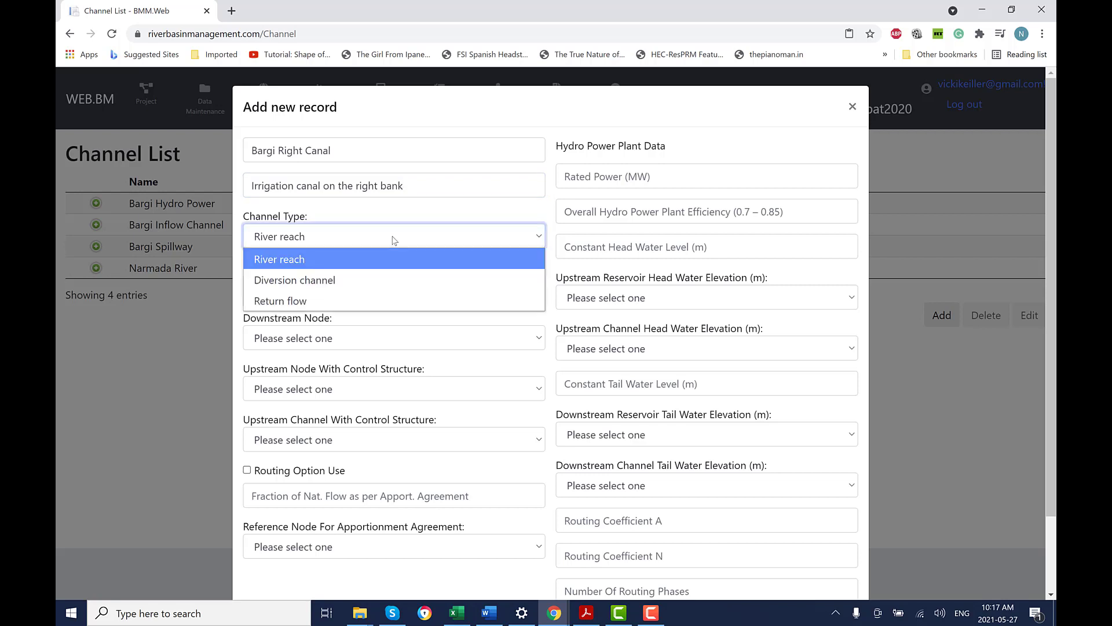
click(366, 280)
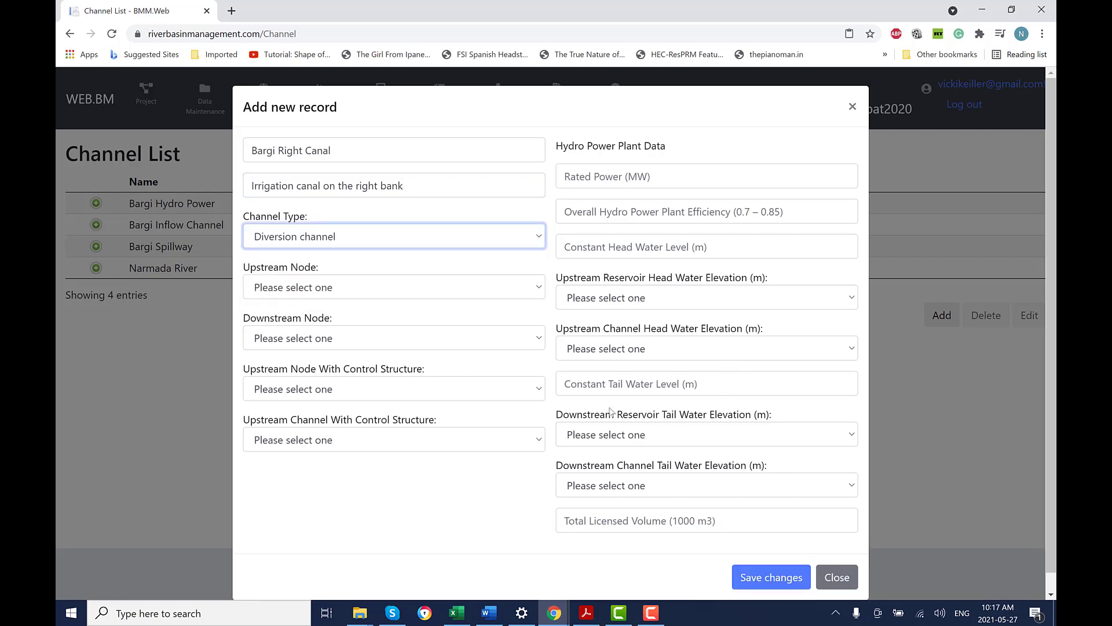
click(539, 287)
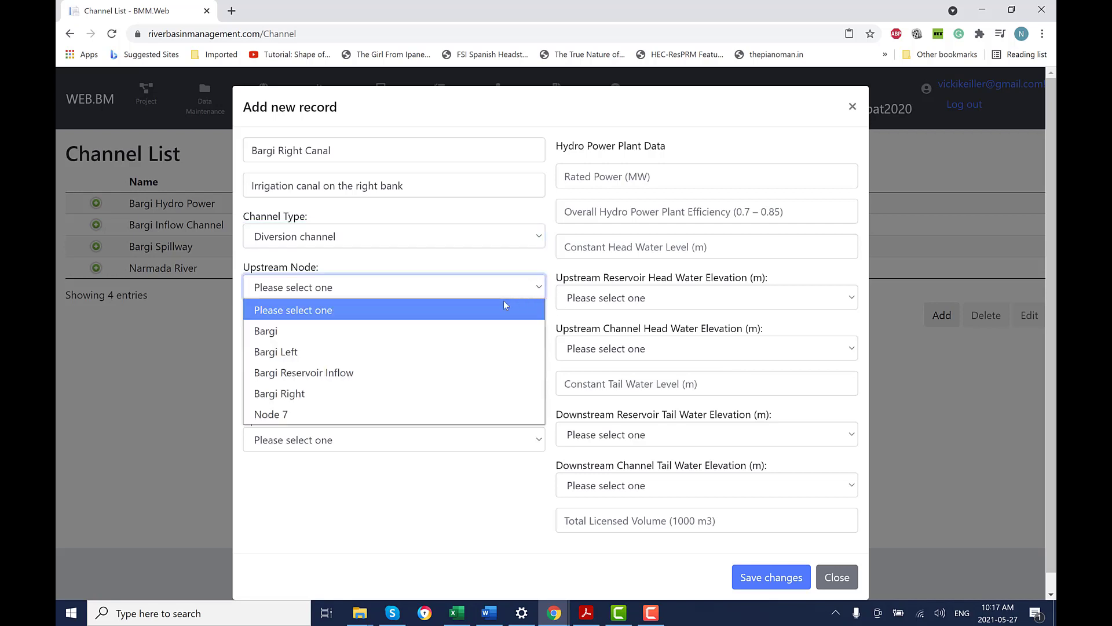
click(439, 330)
click(447, 346)
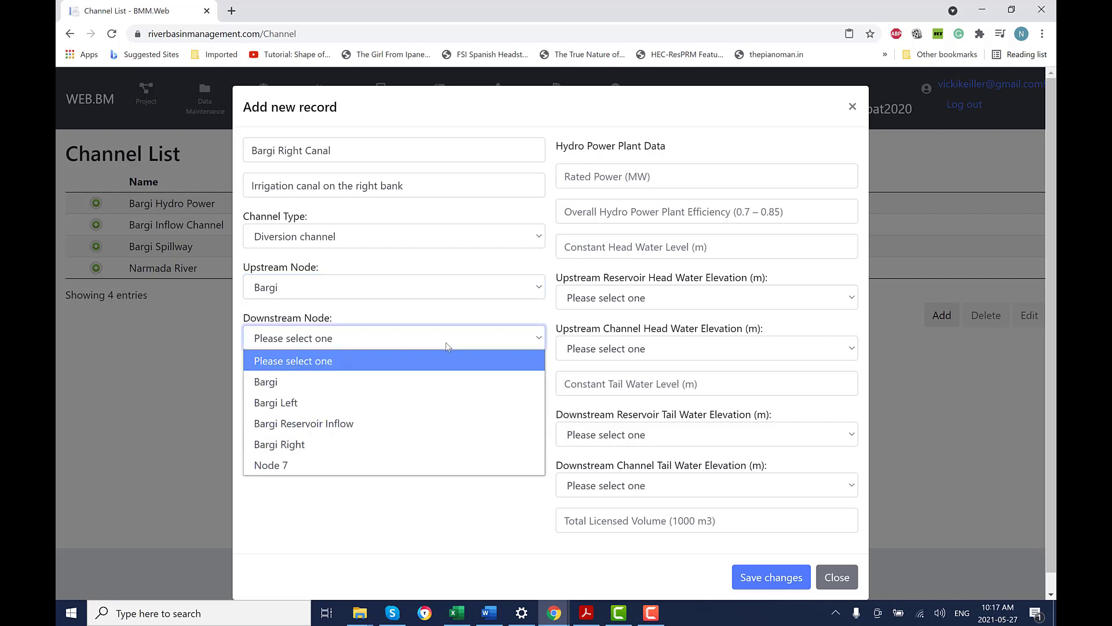
click(377, 444)
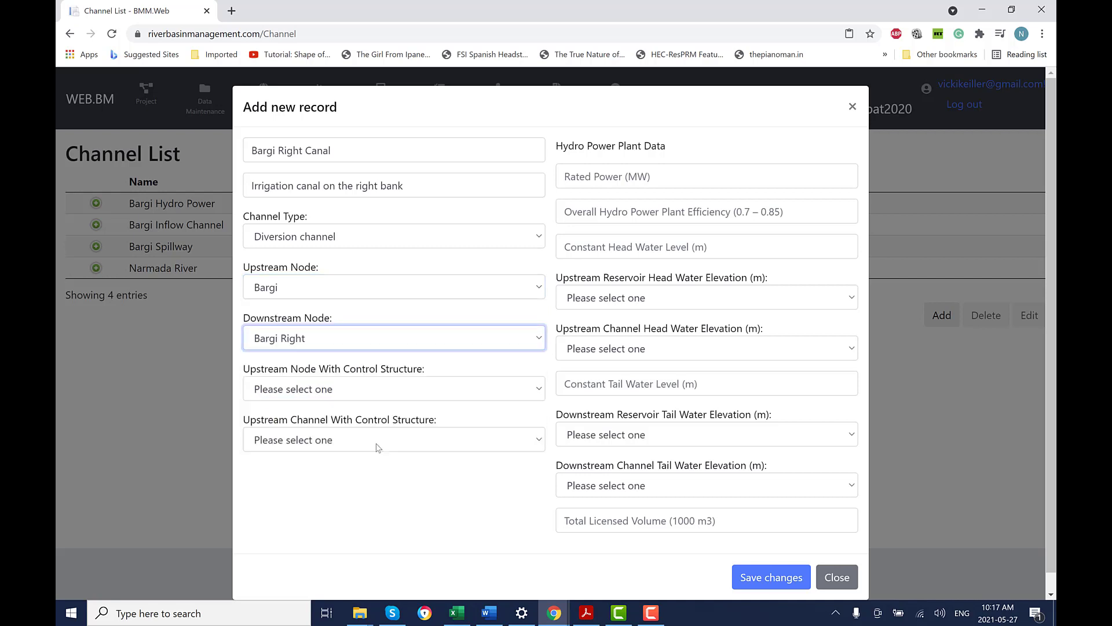
click(787, 581)
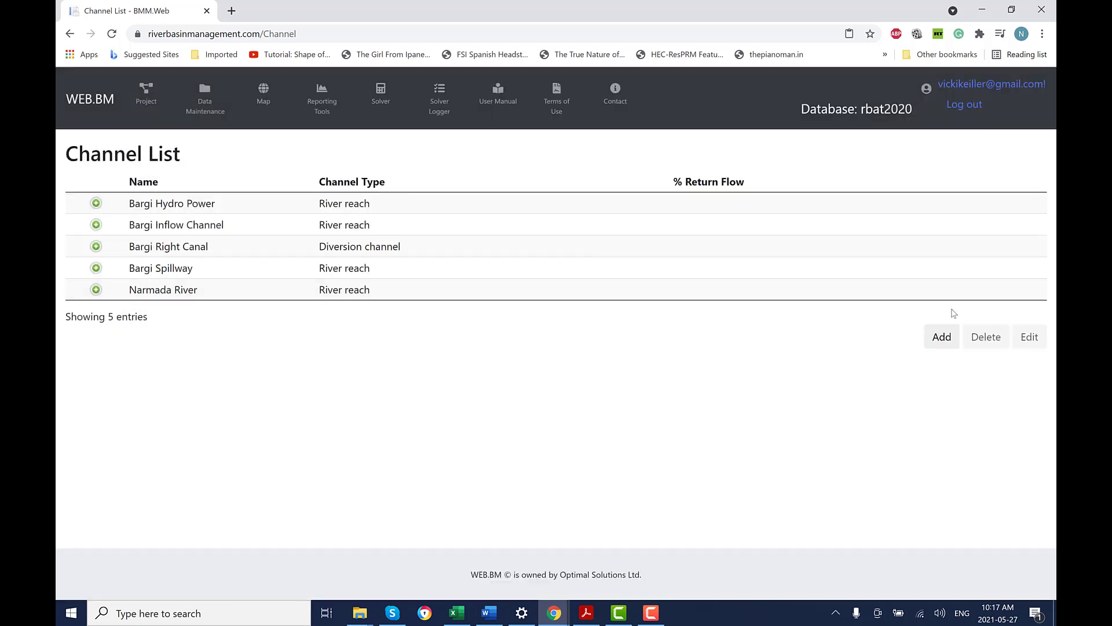
Start a new channel named Bargi Left Canal with the left-bank irrigation canal description.
click(940, 337)
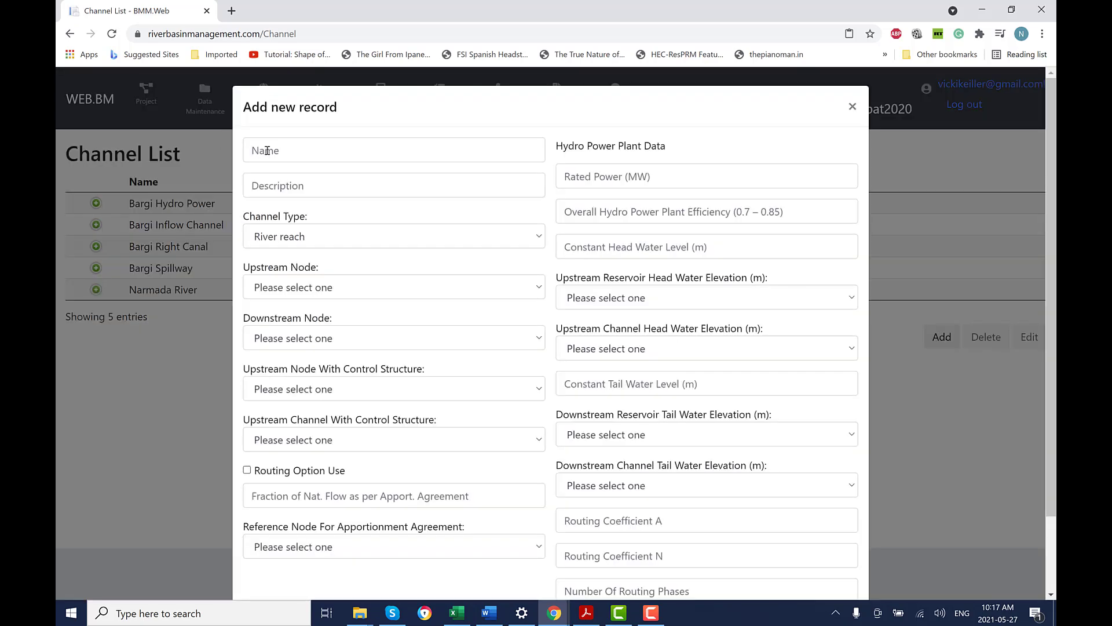
key(alt+Tab)
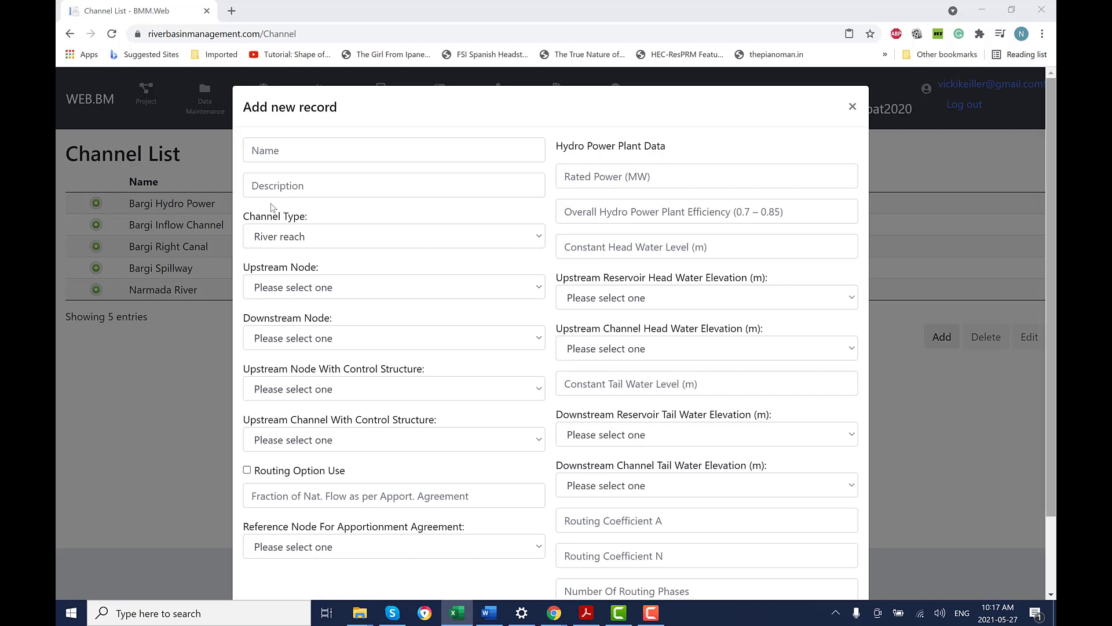
text(Bargi Left Canal)
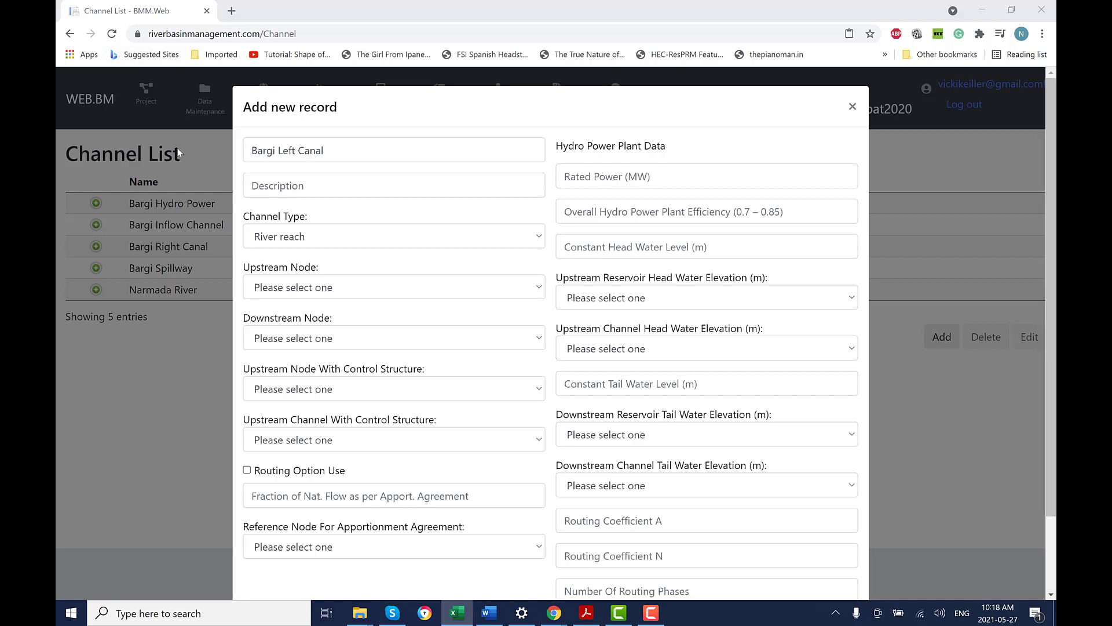
click(288, 185)
right_click(284, 185)
click(316, 287)
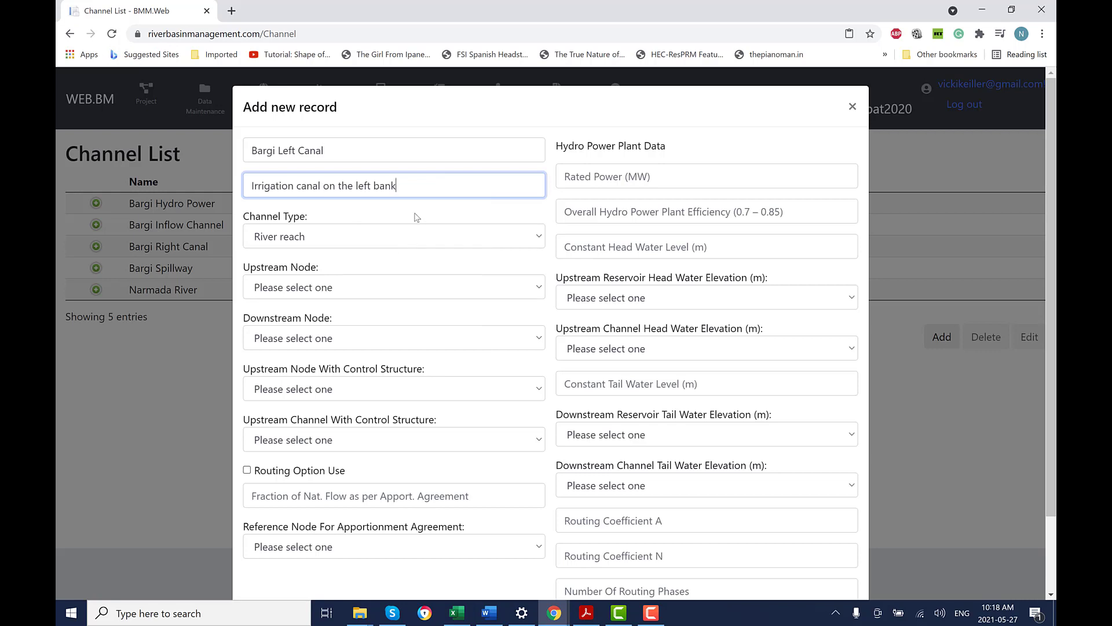
Make it a Diversion channel from Bargi to Bargi Left and save it.
click(347, 236)
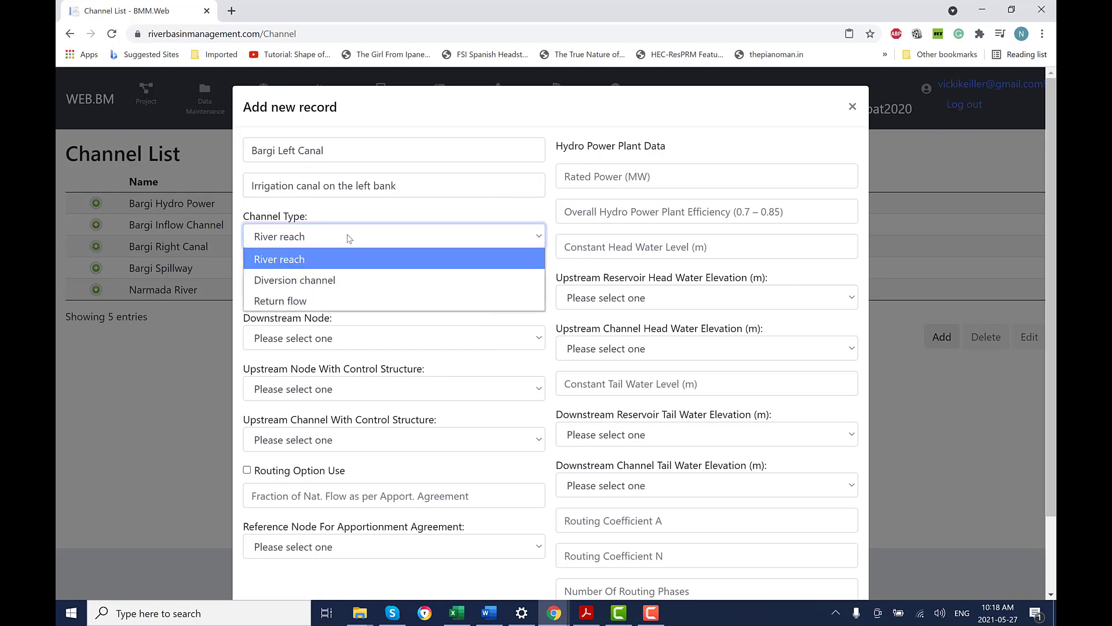
click(346, 279)
click(348, 289)
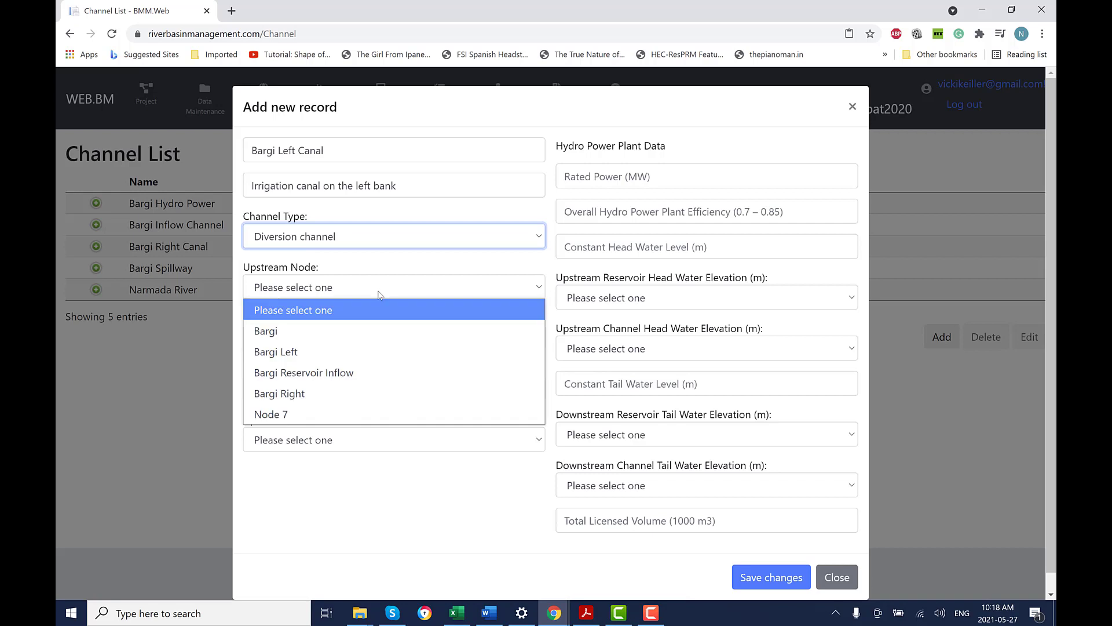
click(362, 330)
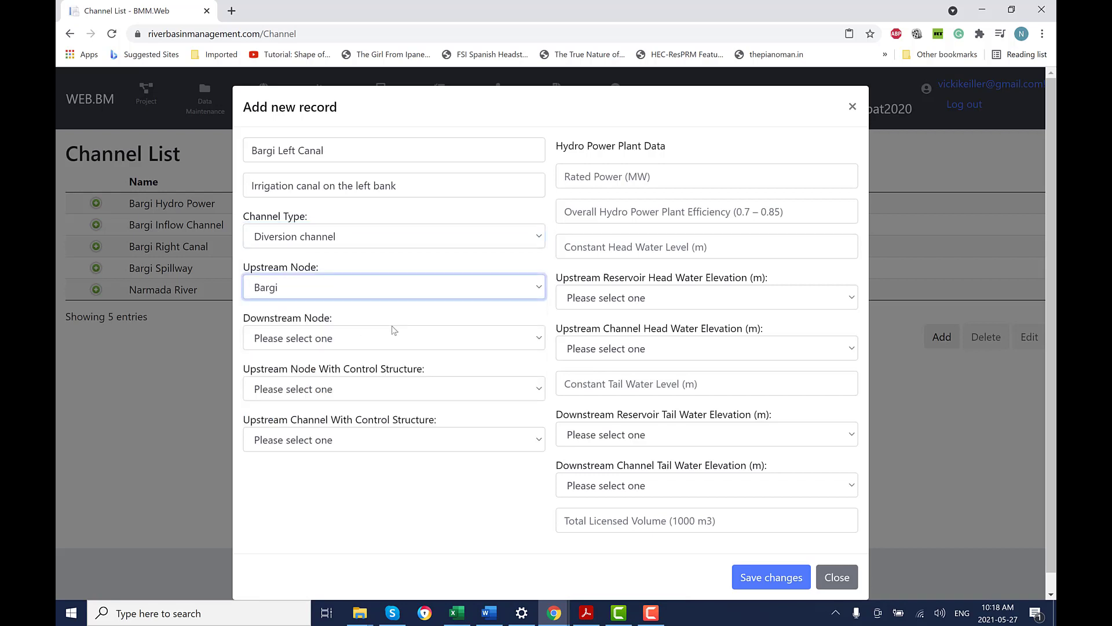
click(510, 341)
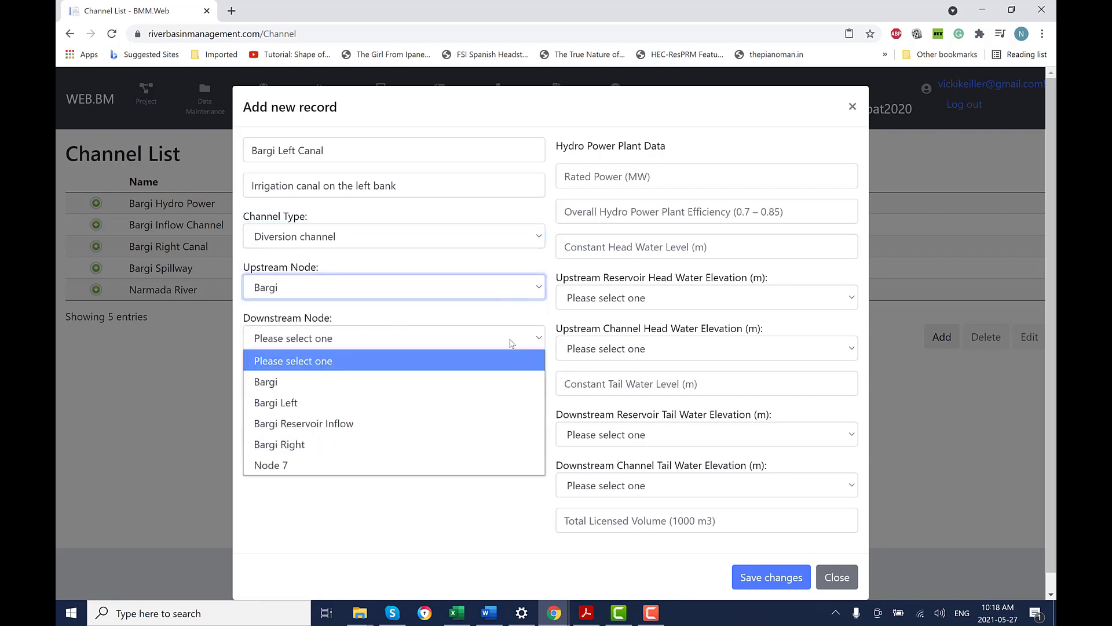
click(346, 406)
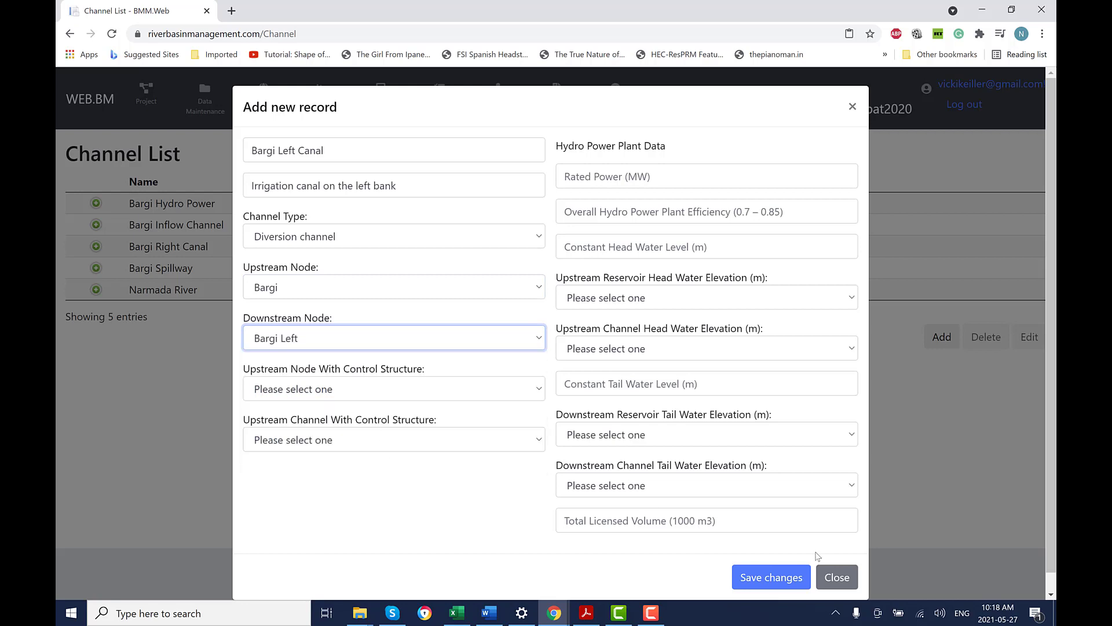
click(780, 579)
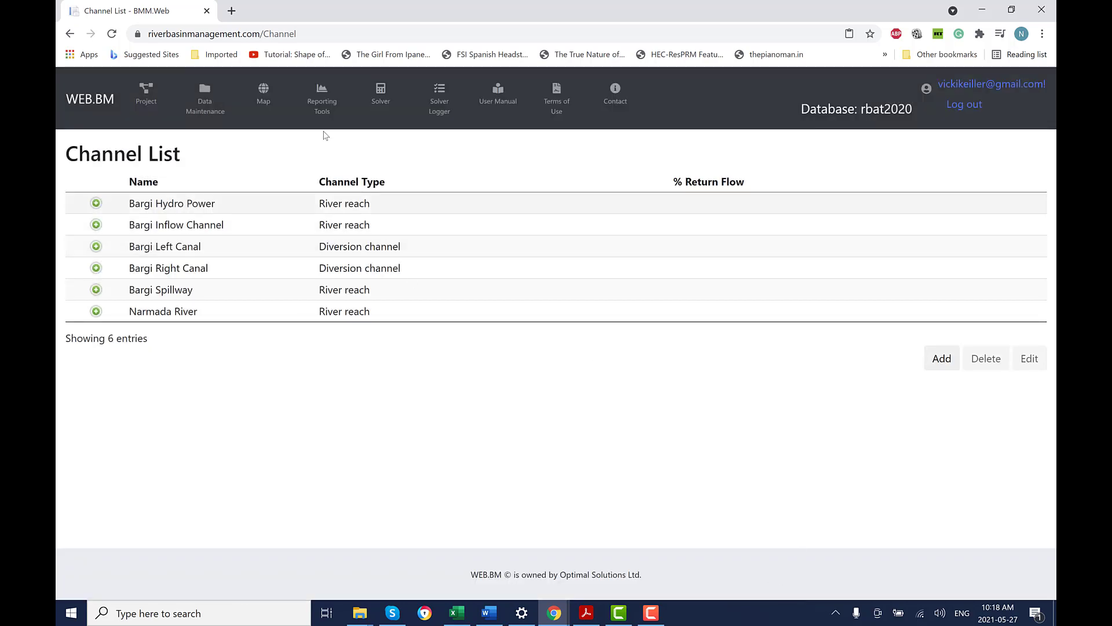
Add a new channel named 'Return Flow Channel' with its Bargi Left return flow description.
key(alt+Tab)
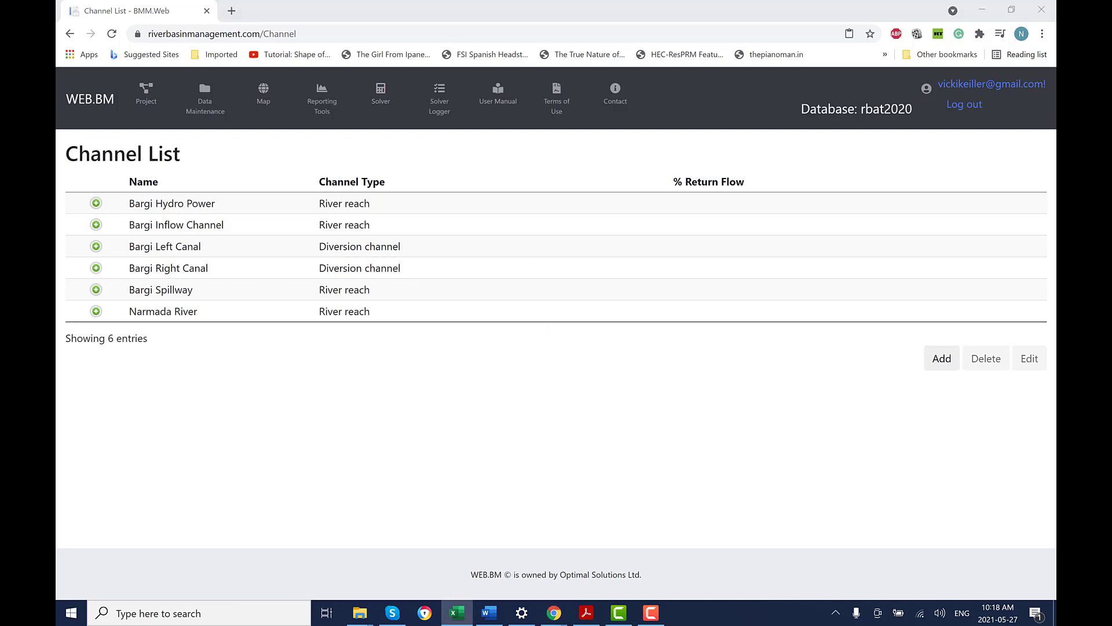
click(942, 358)
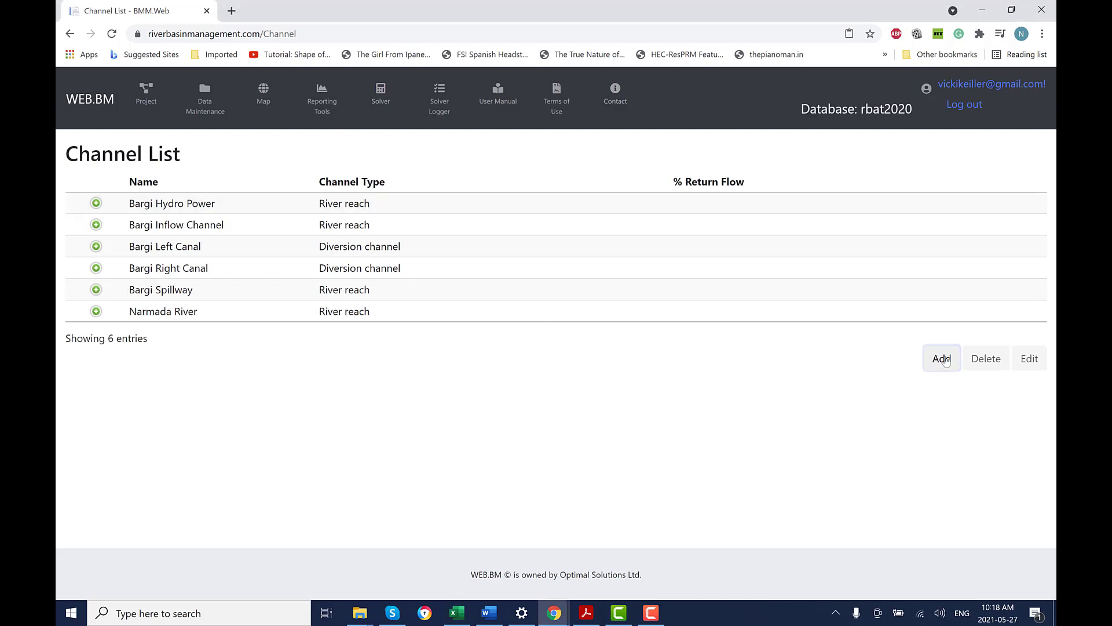
click(273, 150)
right_click(274, 151)
click(315, 249)
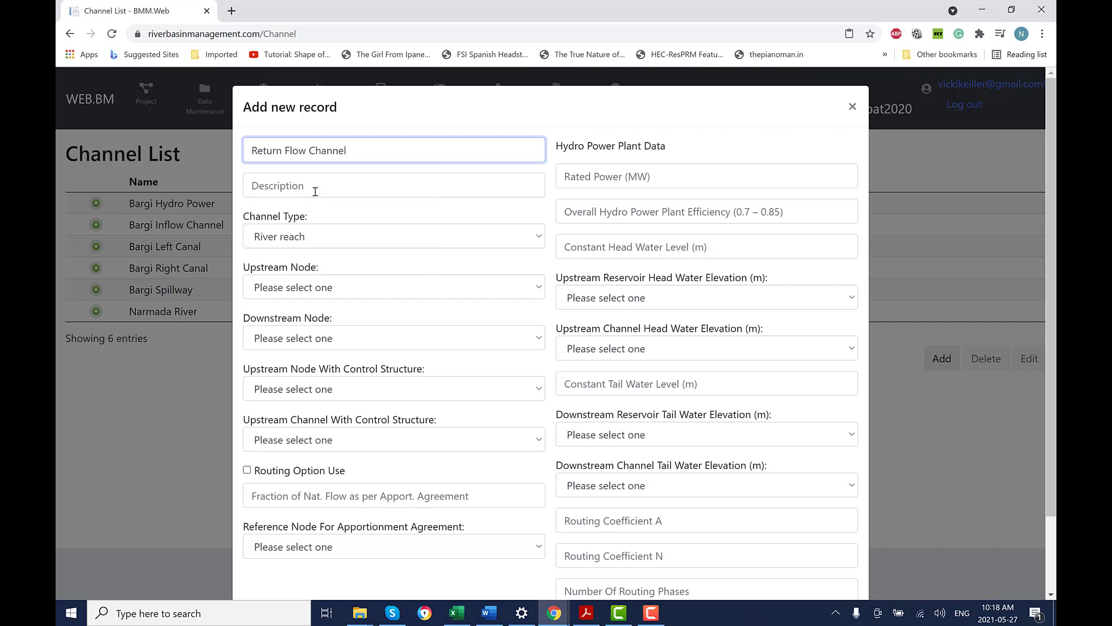
key(alt+Tab)
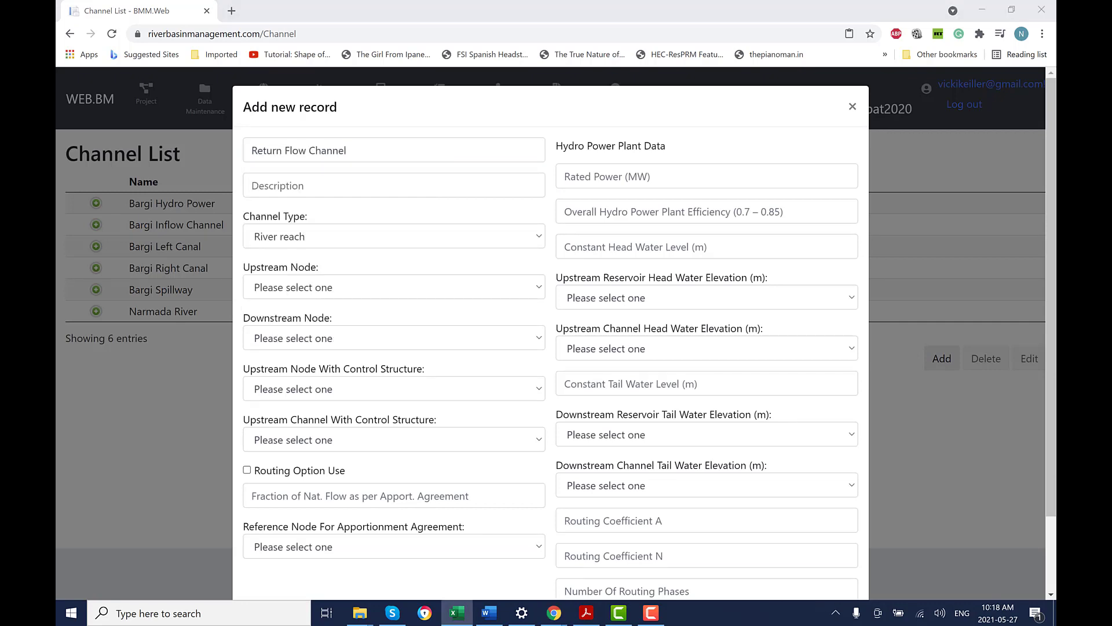
click(405, 189)
text(Return flow from Bargi Left)
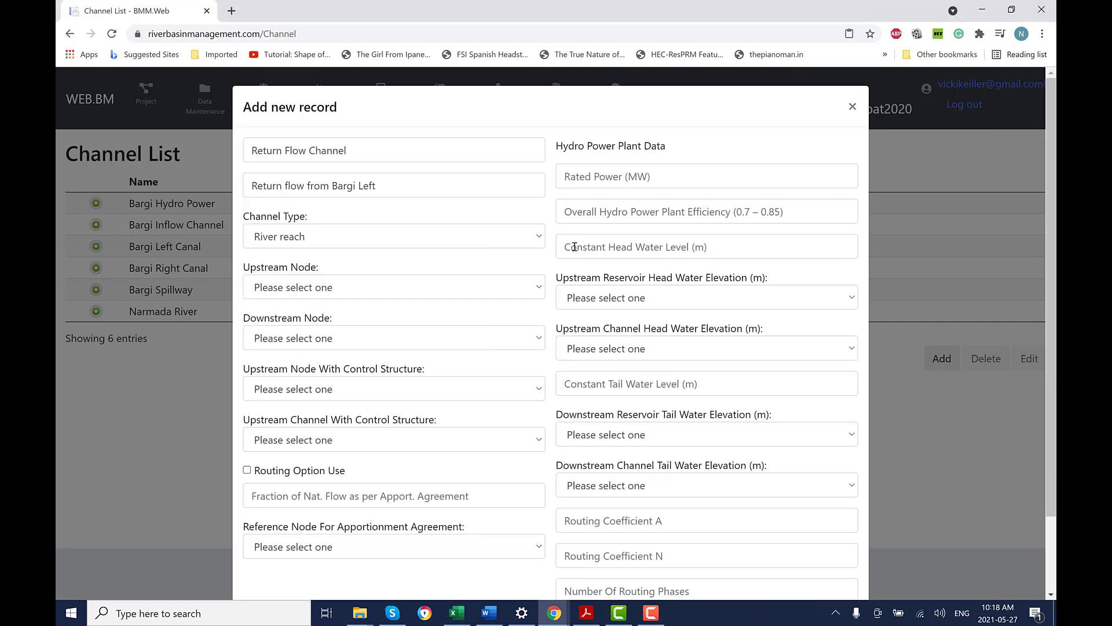
Make it a Return flow from Bargi Left to Node 7 with fraction 0.1, and save.
click(538, 237)
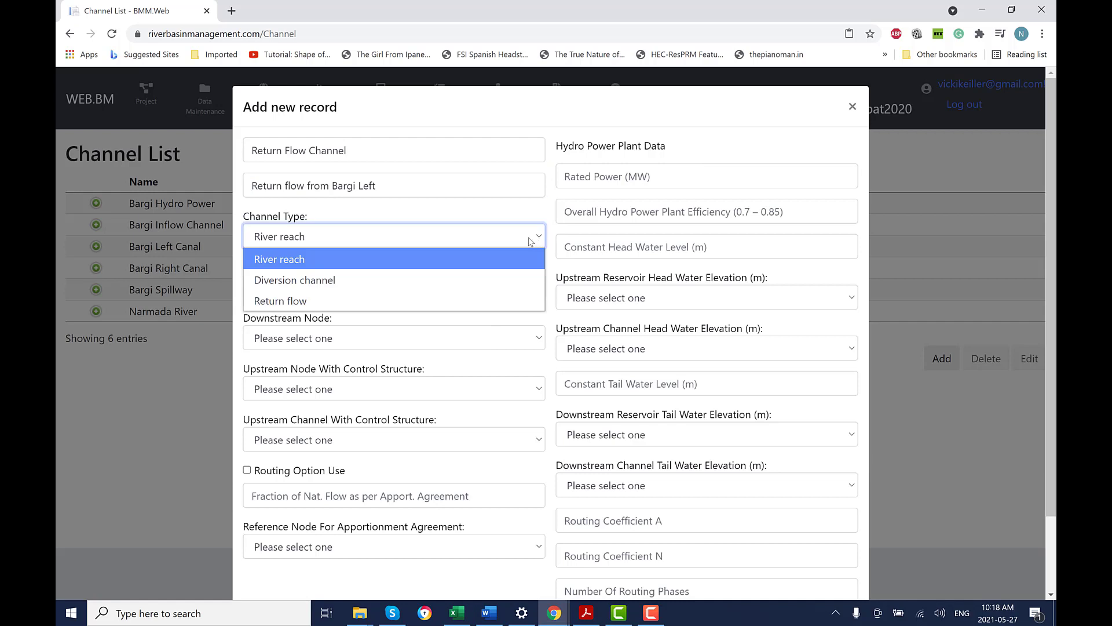
click(324, 301)
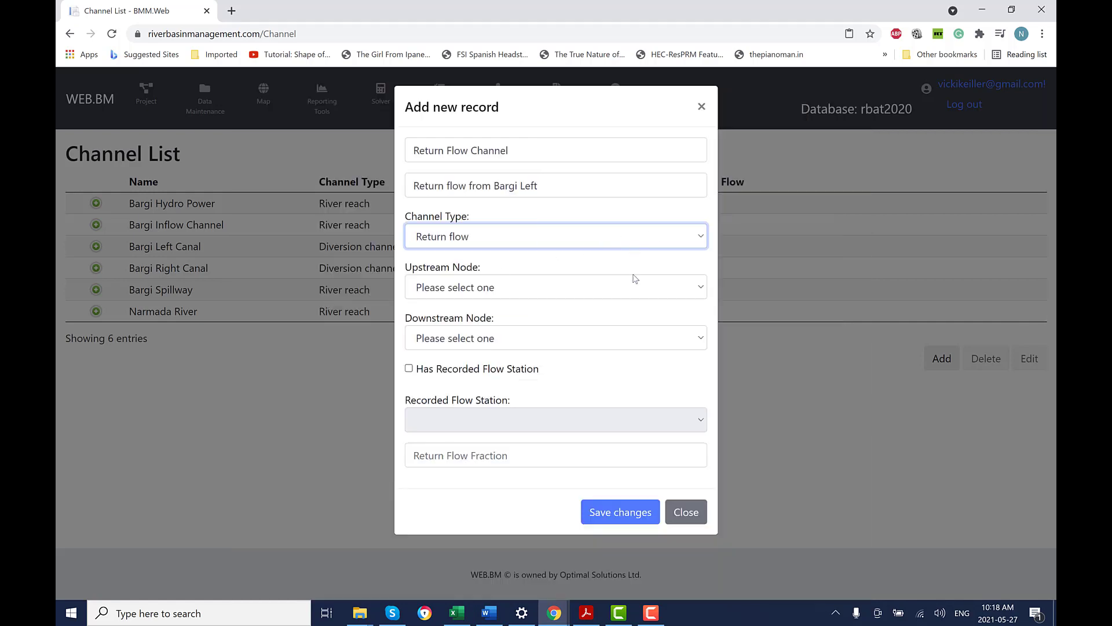
click(701, 288)
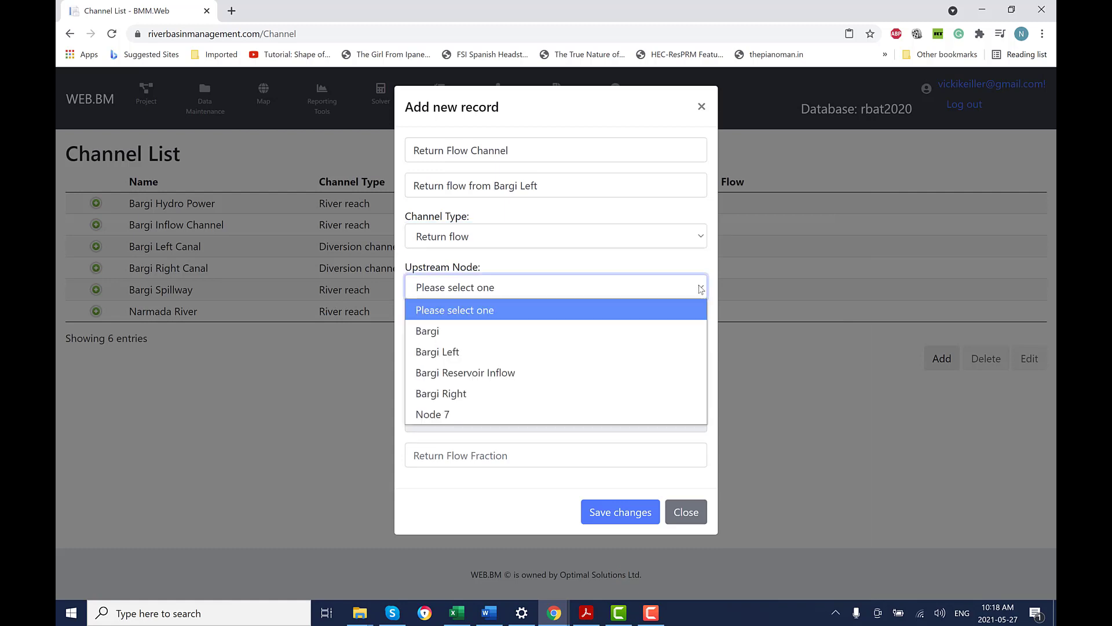
click(549, 351)
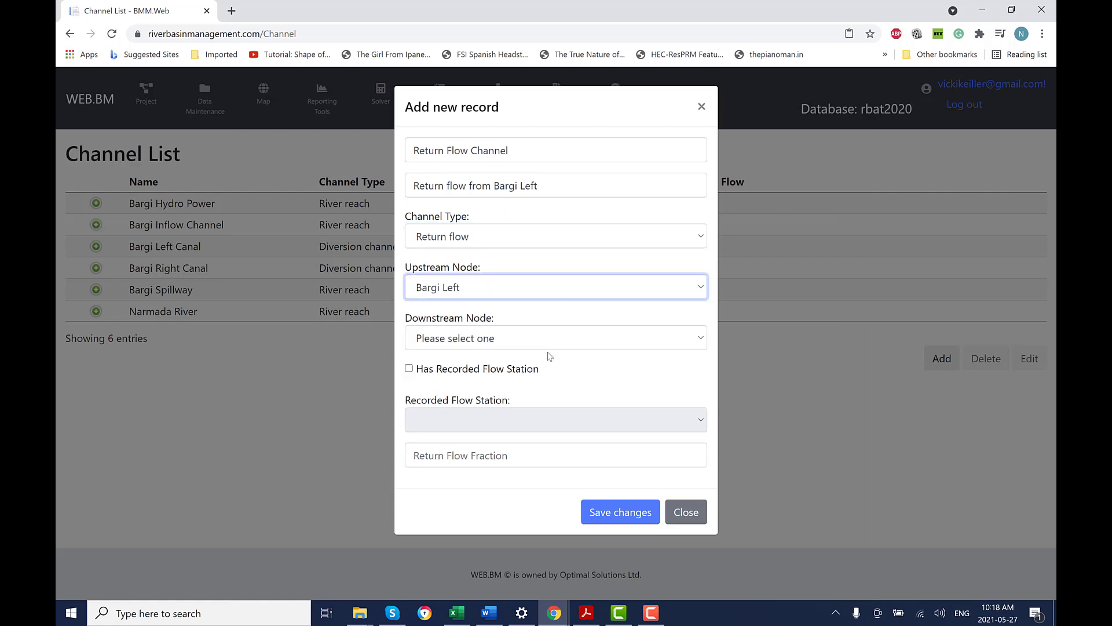
click(585, 340)
click(539, 458)
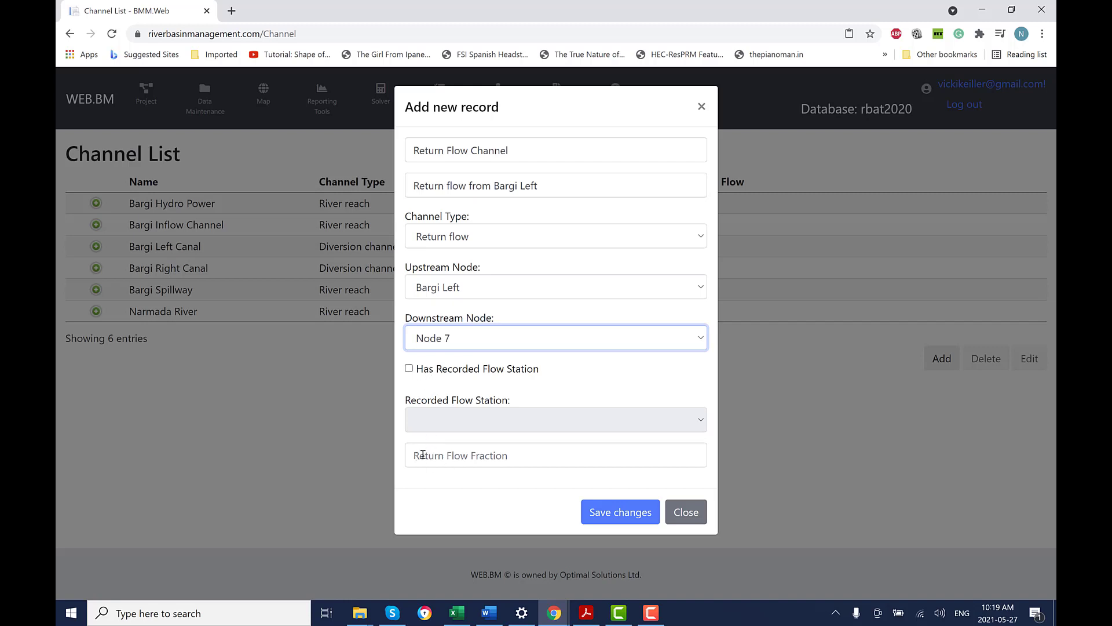
click(461, 453)
text(0.1)
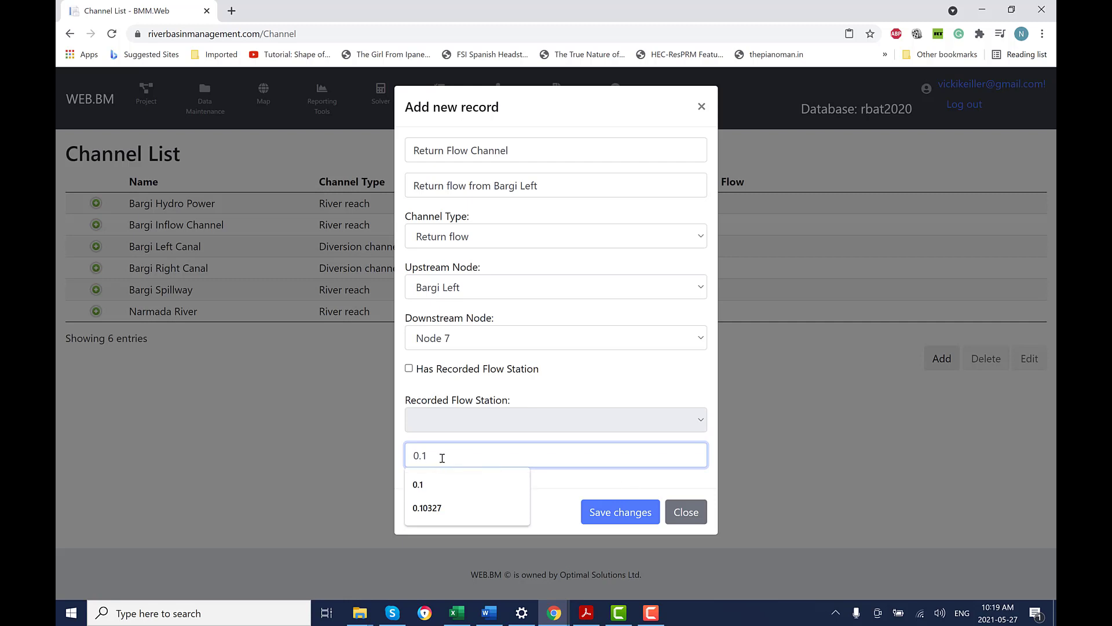
click(639, 512)
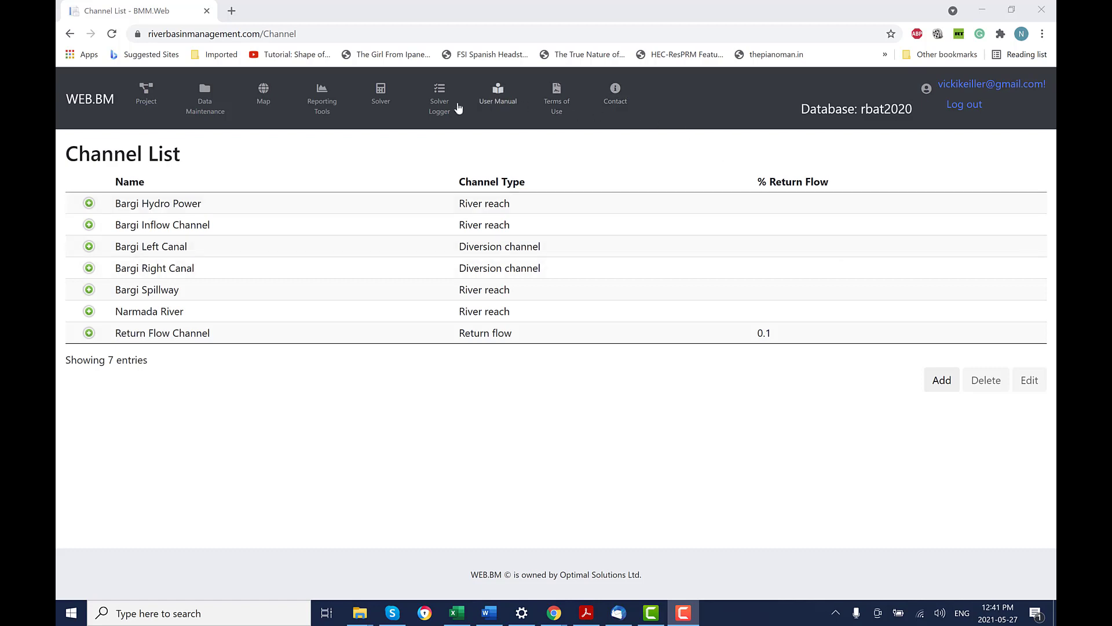
Open the Bargi Reservoir System project's channel assignments.
click(146, 102)
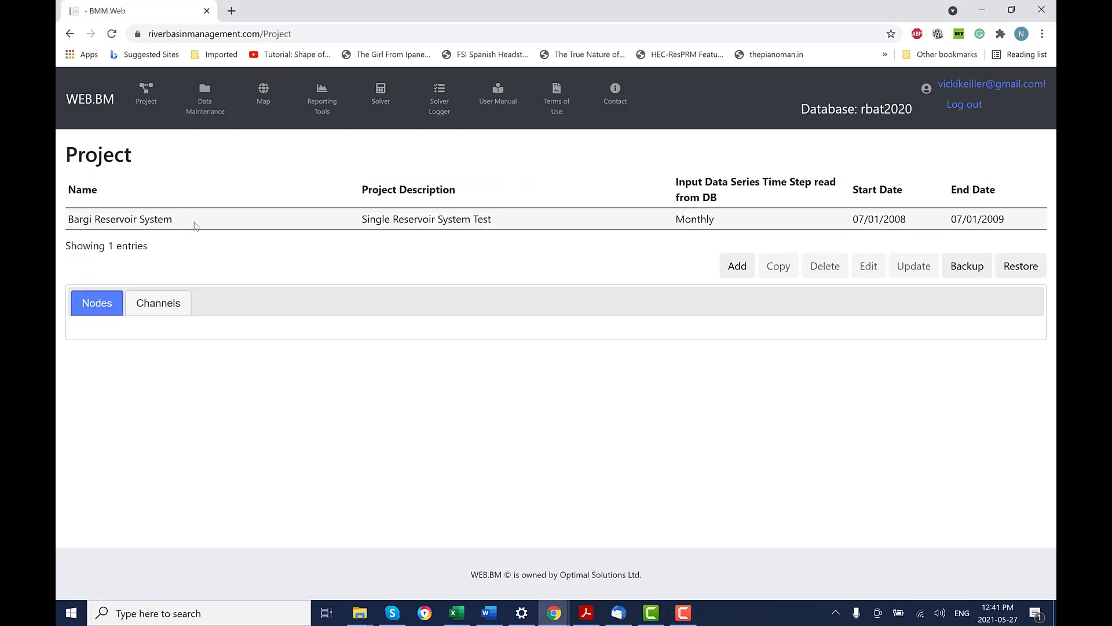
click(196, 226)
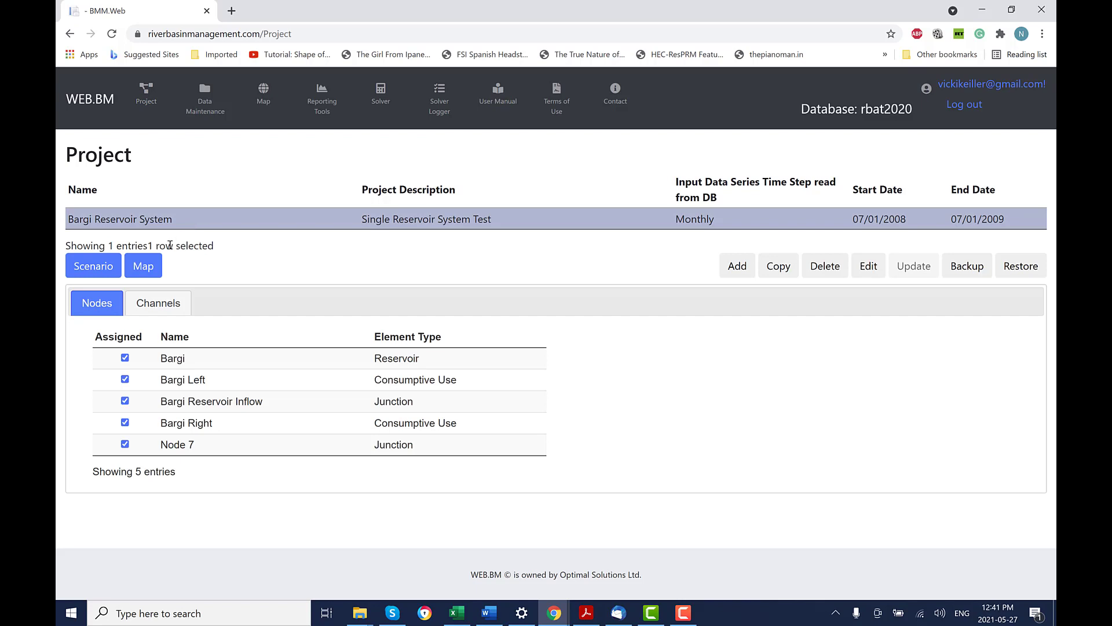
click(170, 308)
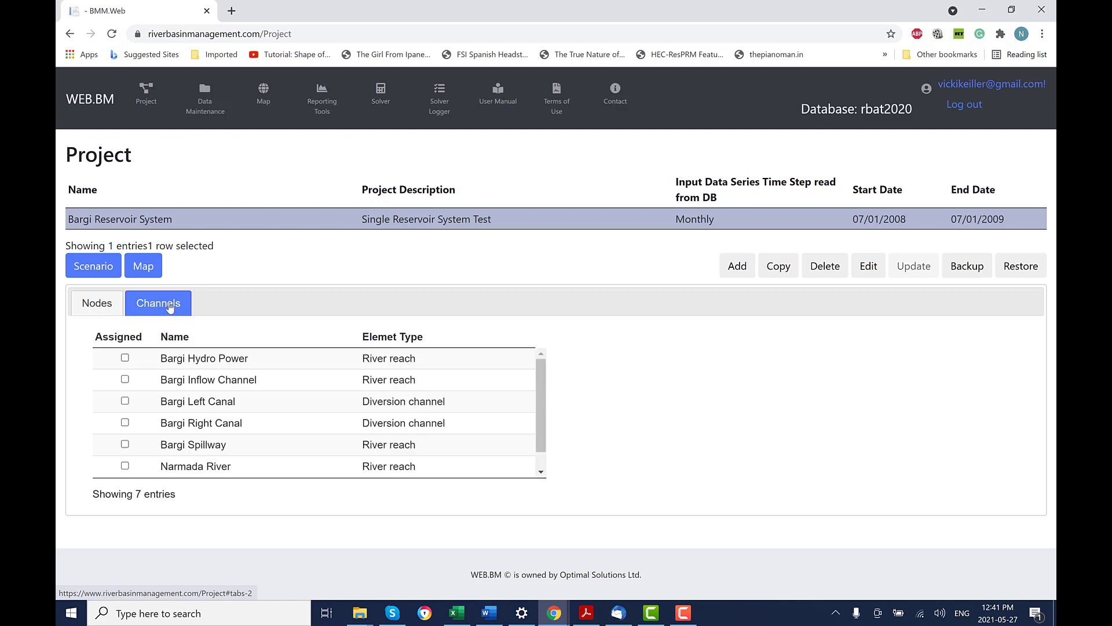
Assign Bargi Hydro Power, Inflow, Left/Right Canals, Spillway, Narmada River and Return Flow Channel.
click(125, 358)
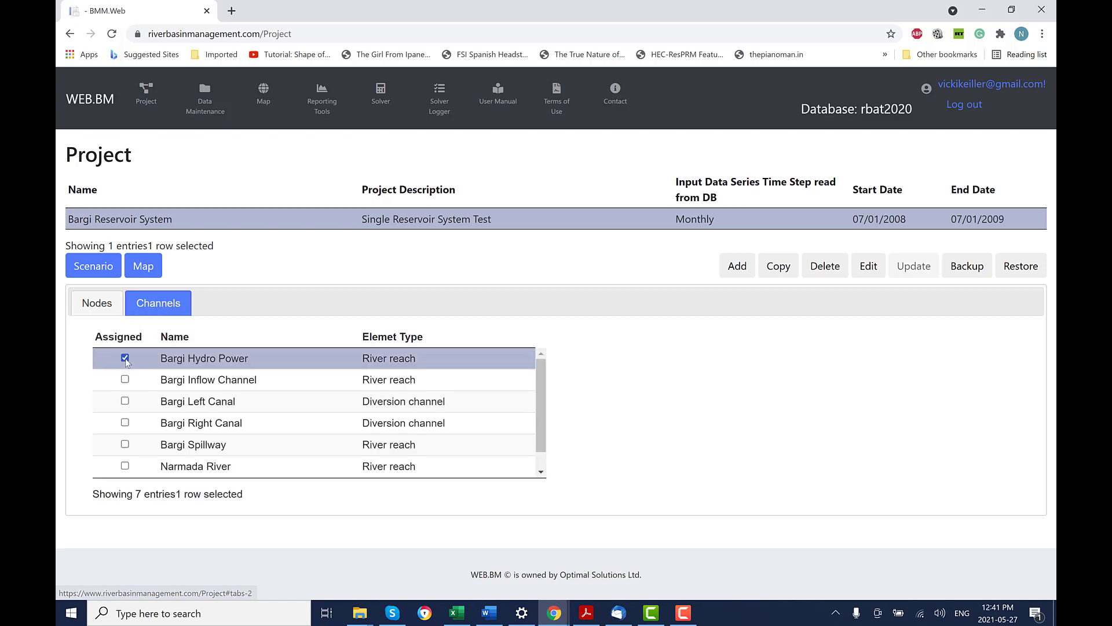
click(125, 379)
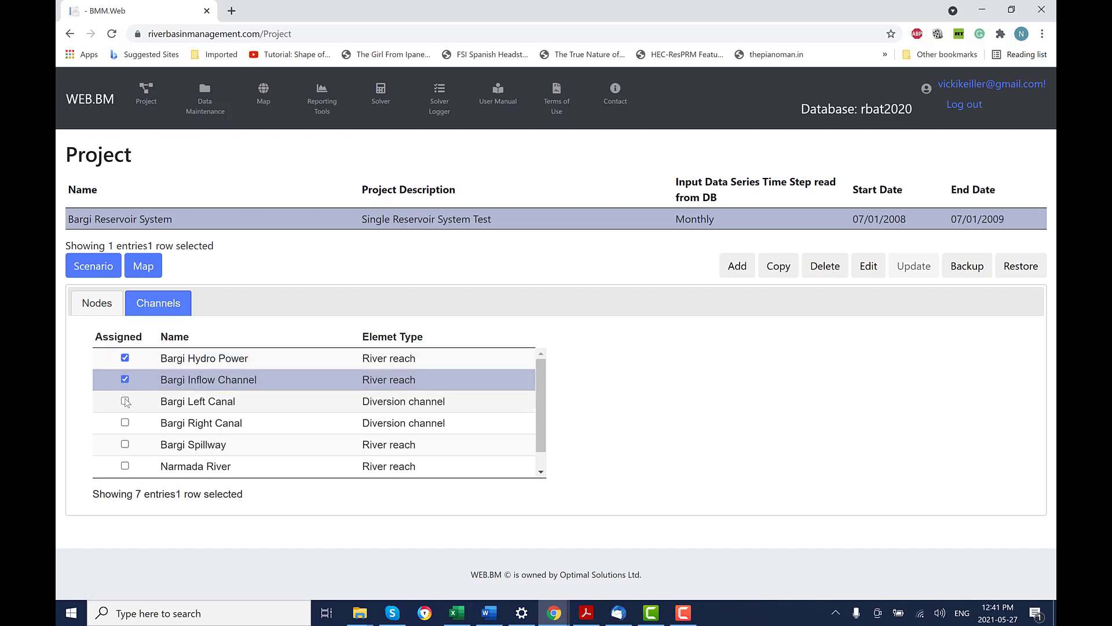
click(125, 401)
click(126, 422)
click(125, 445)
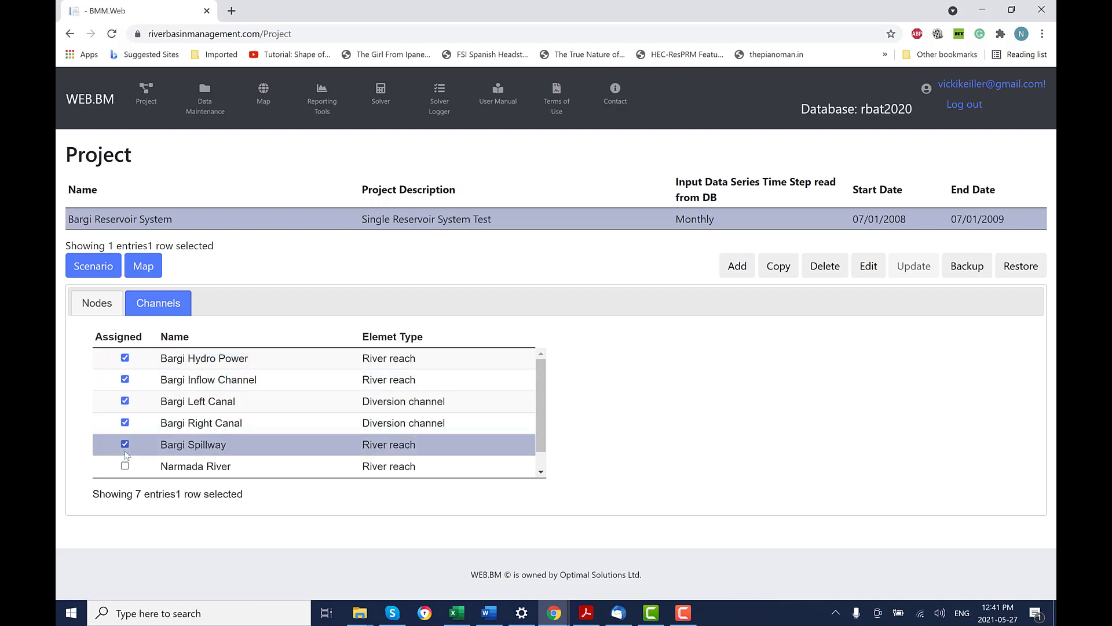
click(126, 466)
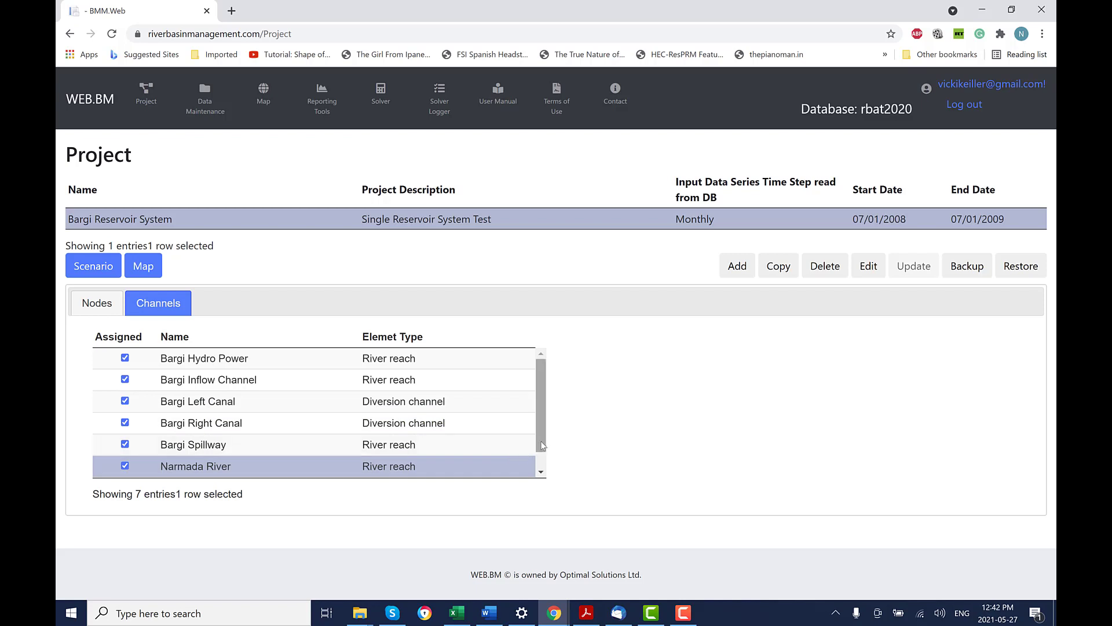
drag(542, 442, 543, 471)
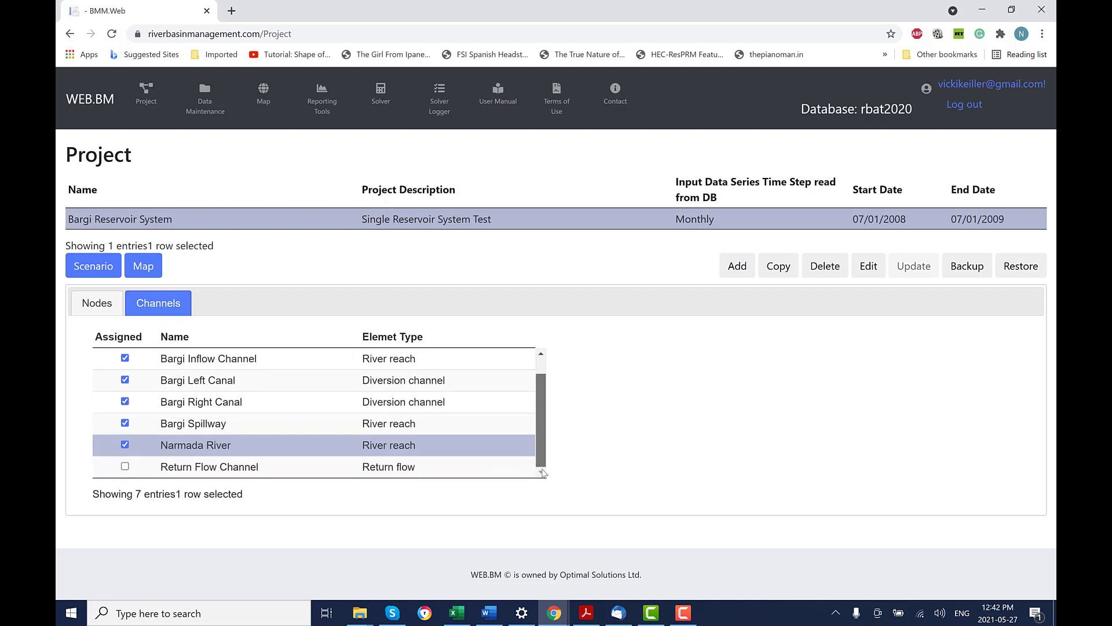
click(125, 467)
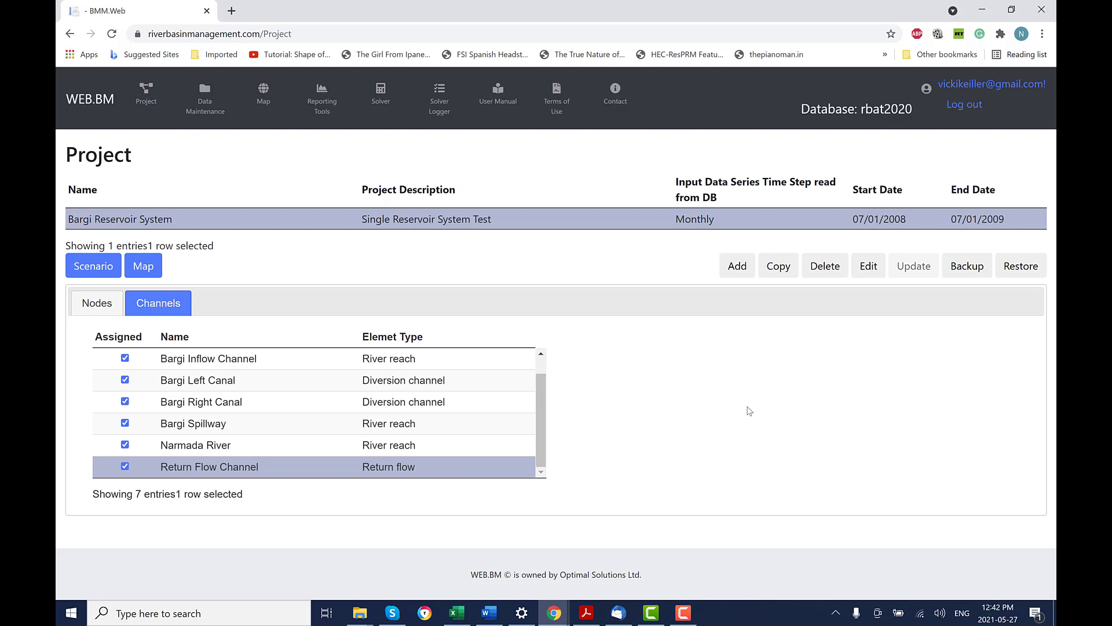
click(93, 267)
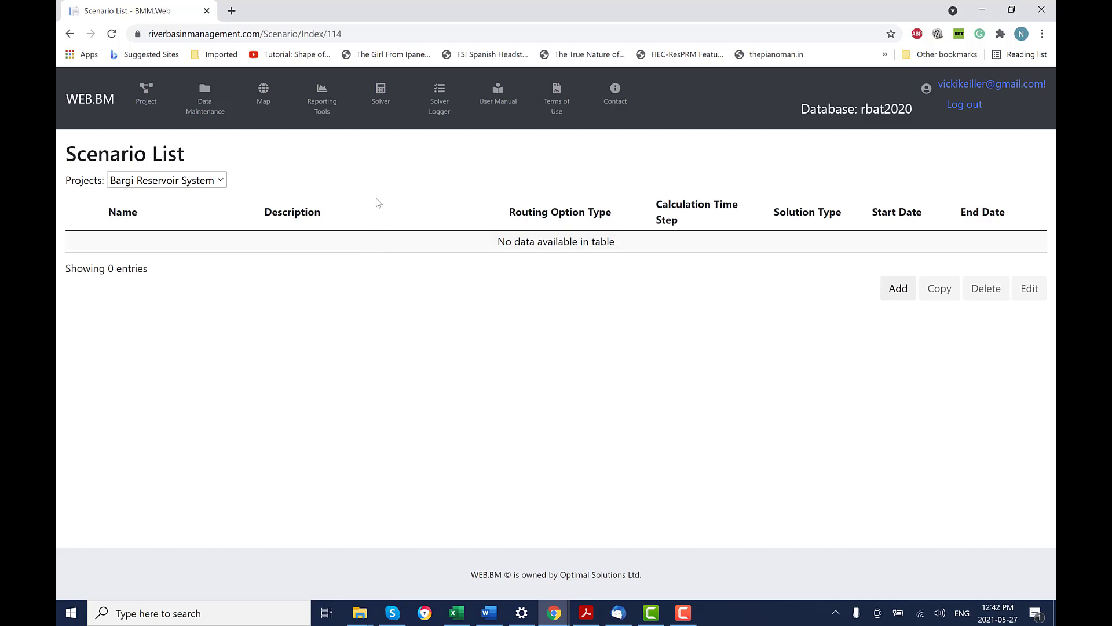
Go to the Solver page and bring up the Reporting Tools options.
click(379, 99)
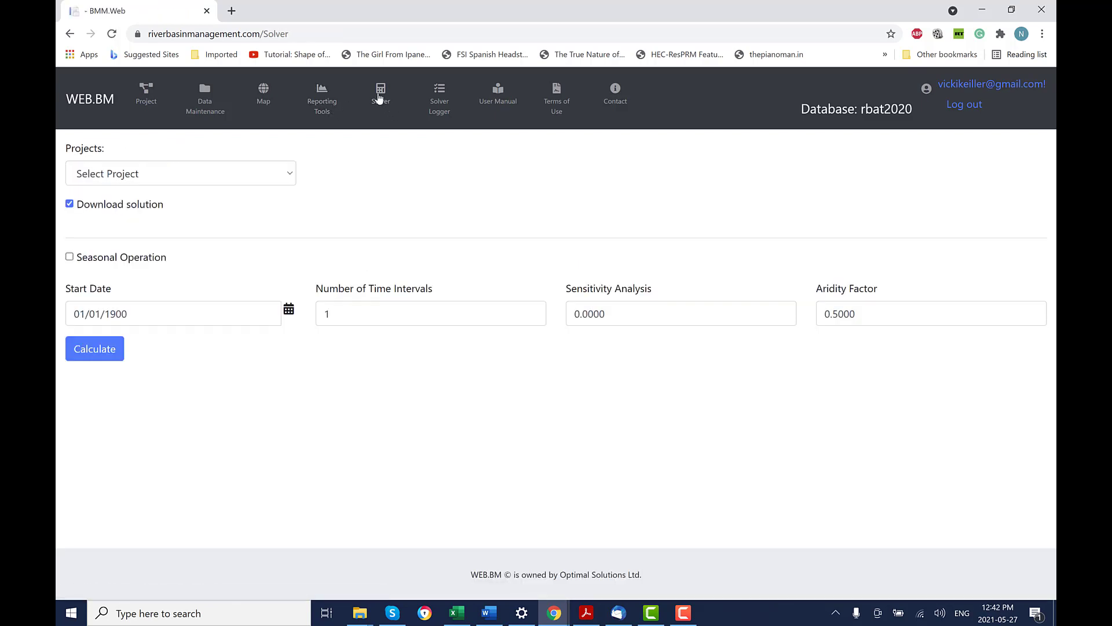
click(323, 103)
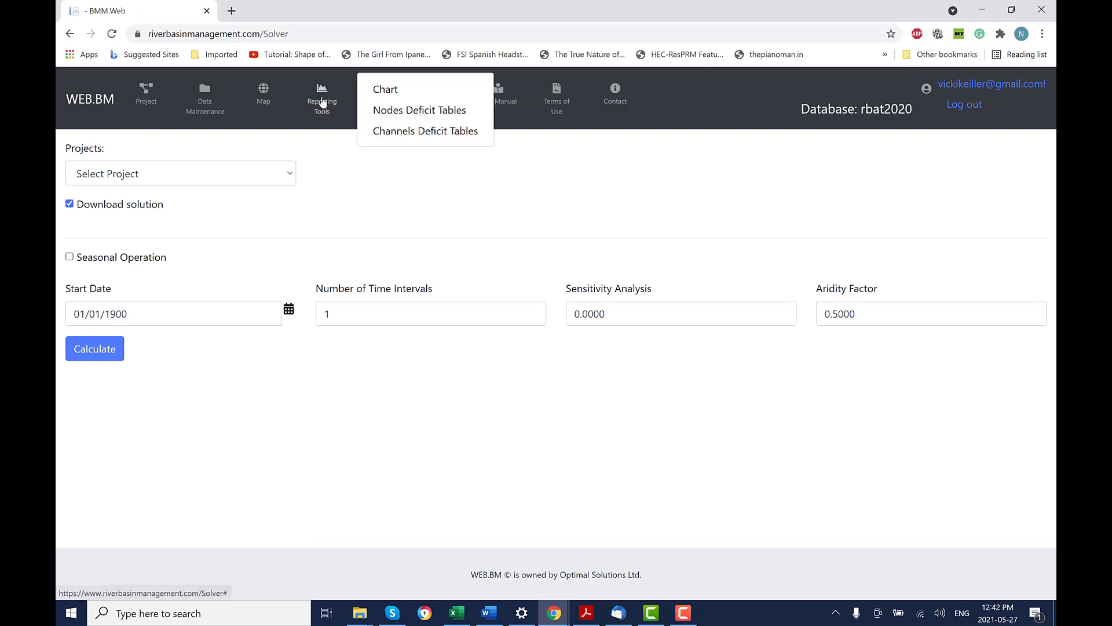